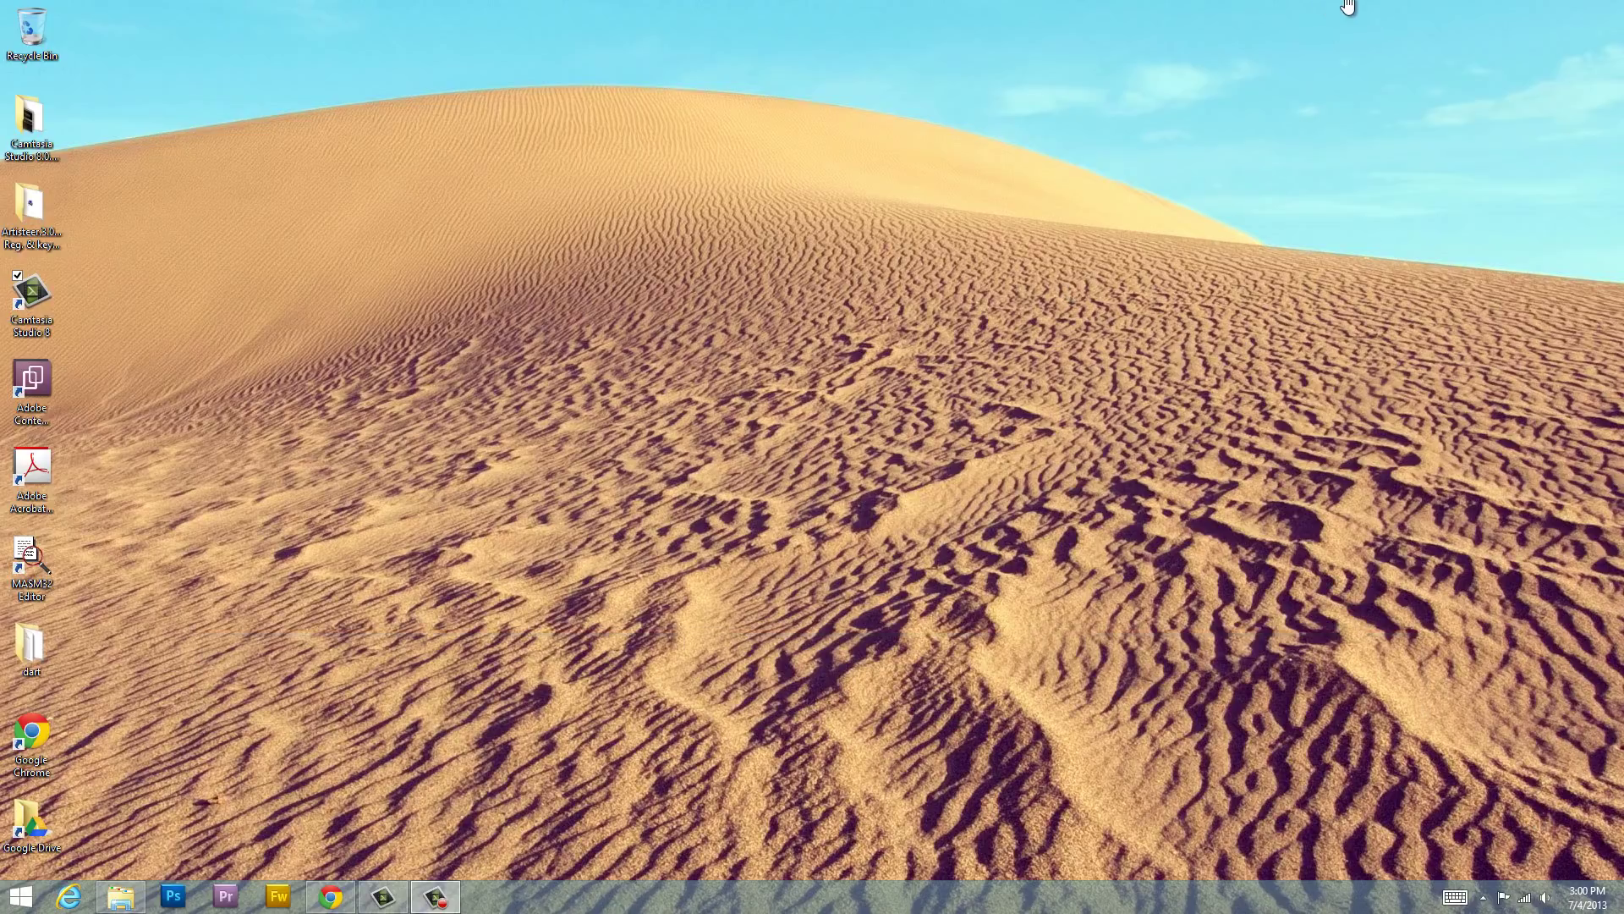
Switch the active power plan from Balanced to High performance through a 'power' settings search
mouse_move(1620, 229)
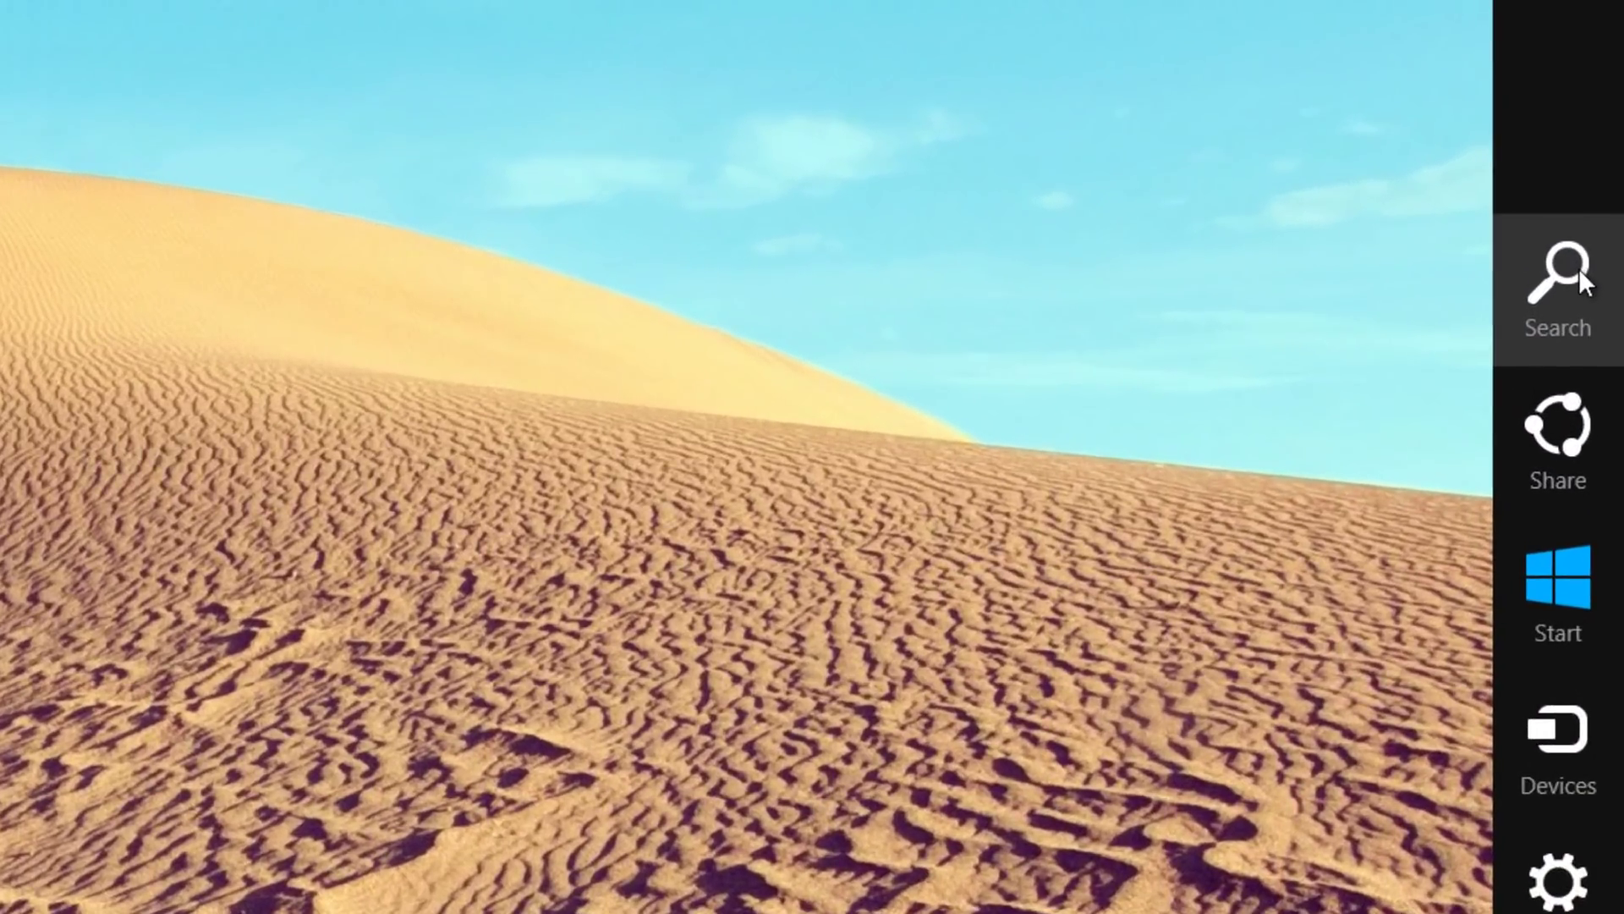
click(1599, 155)
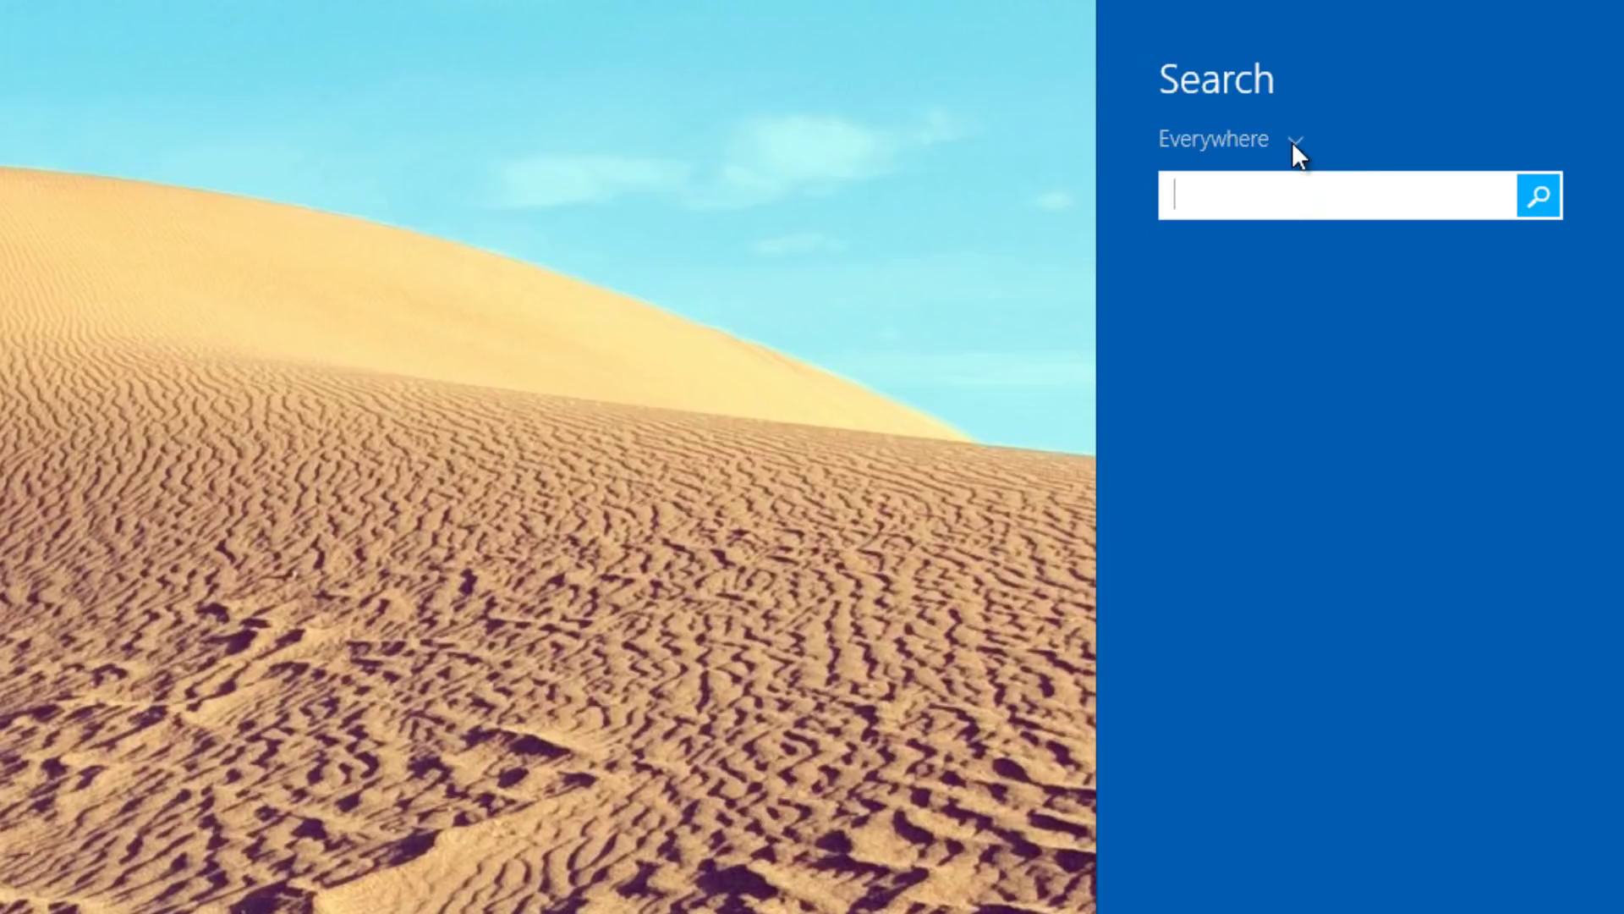
click(1292, 141)
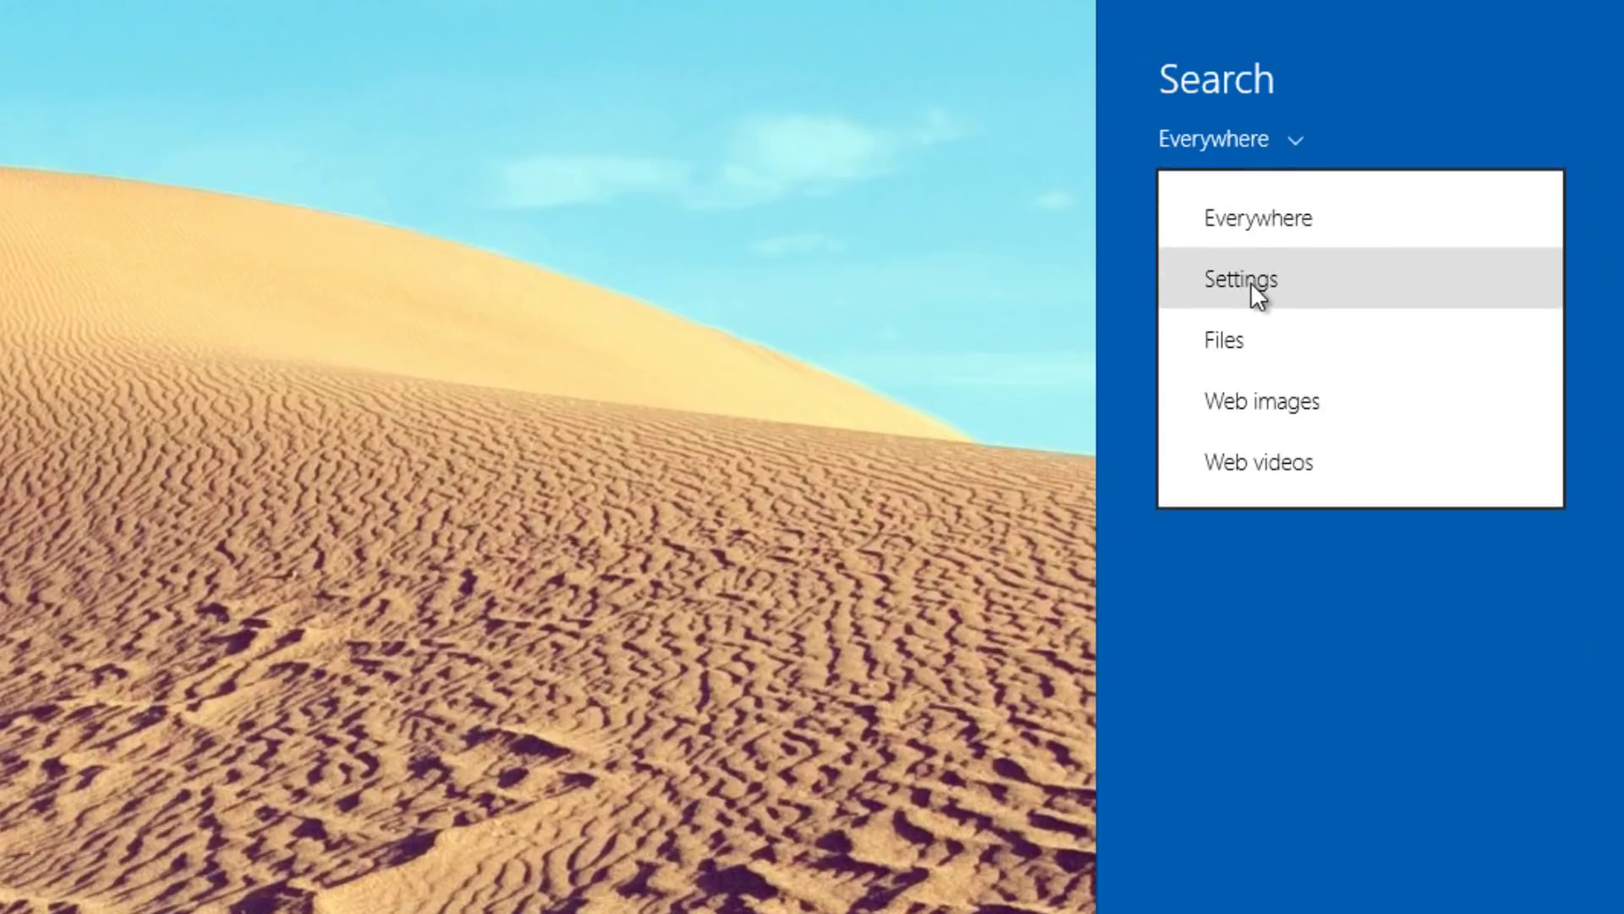
click(1250, 279)
text(power)
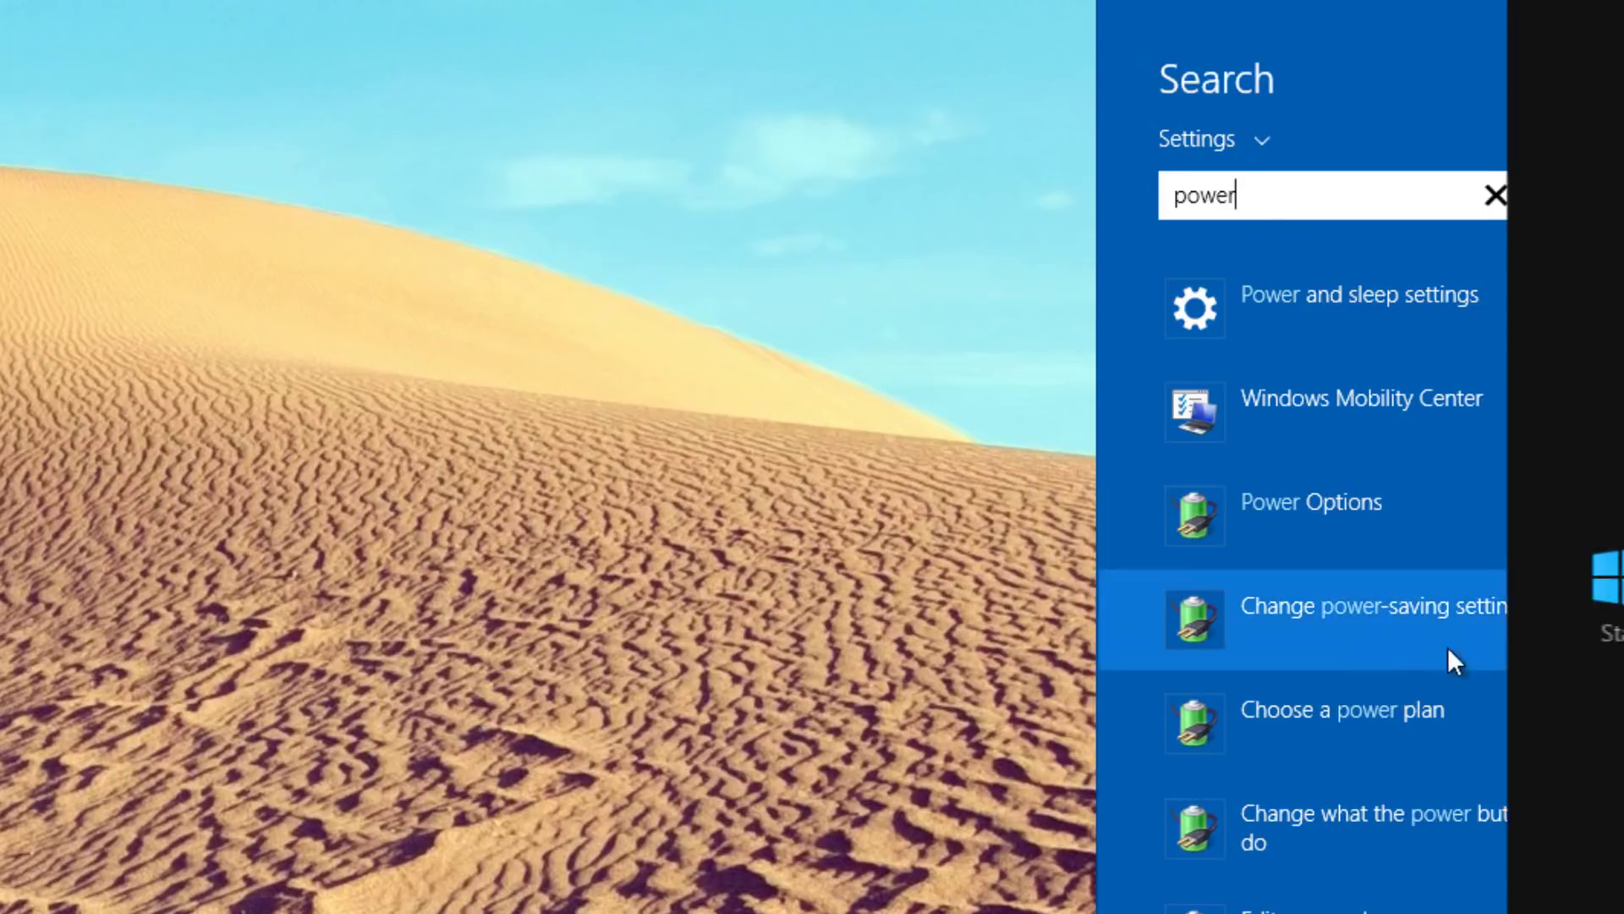
click(1337, 630)
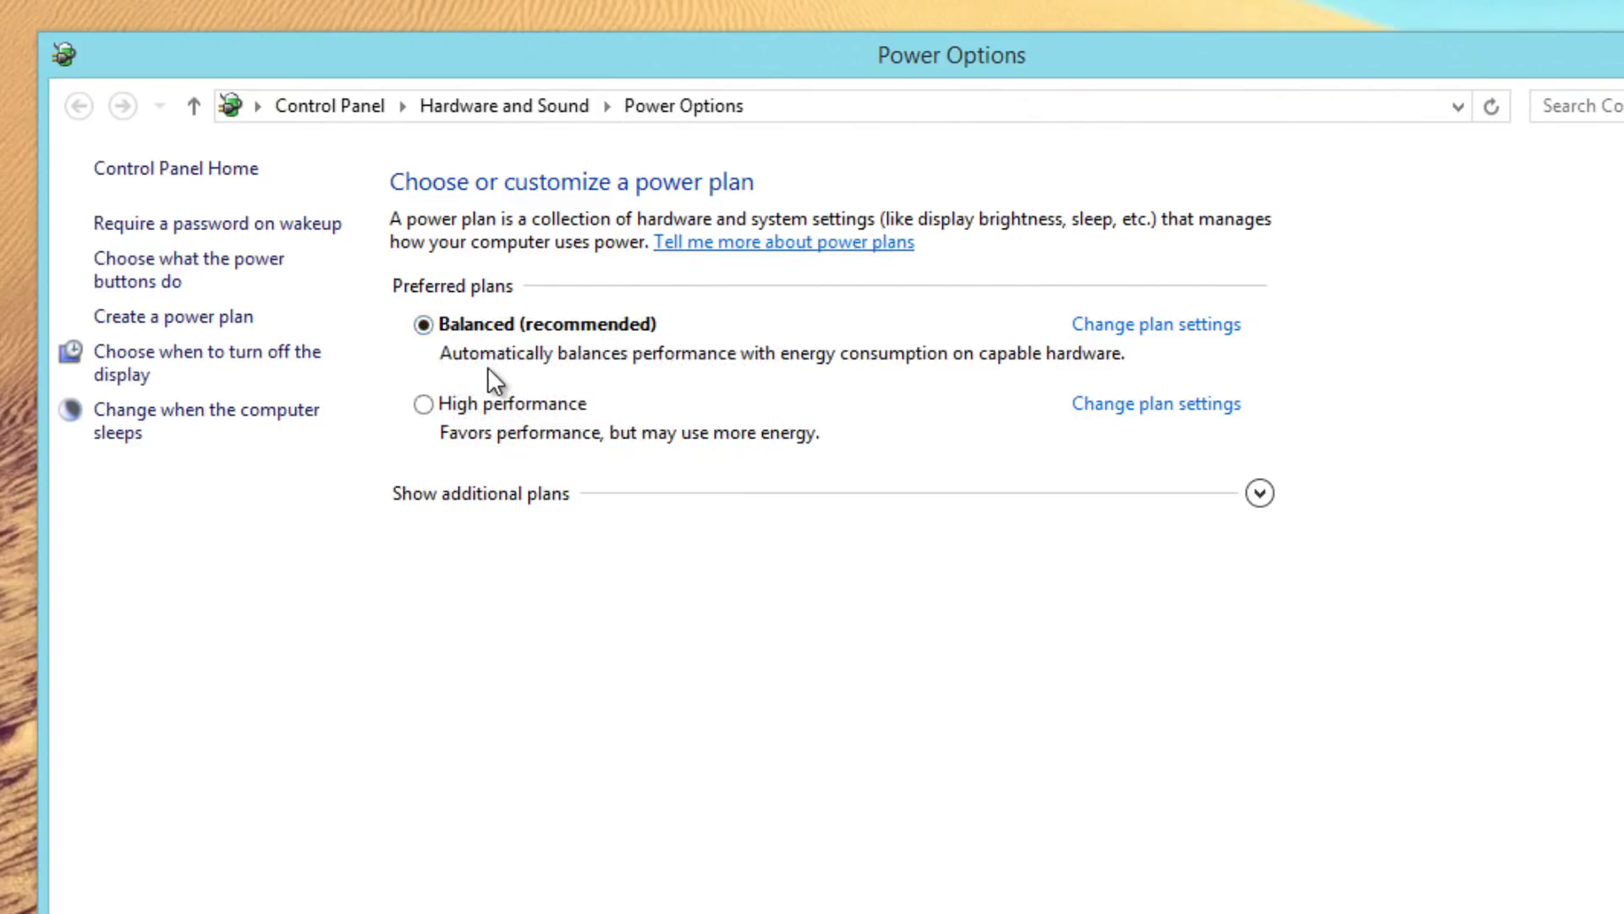
click(423, 405)
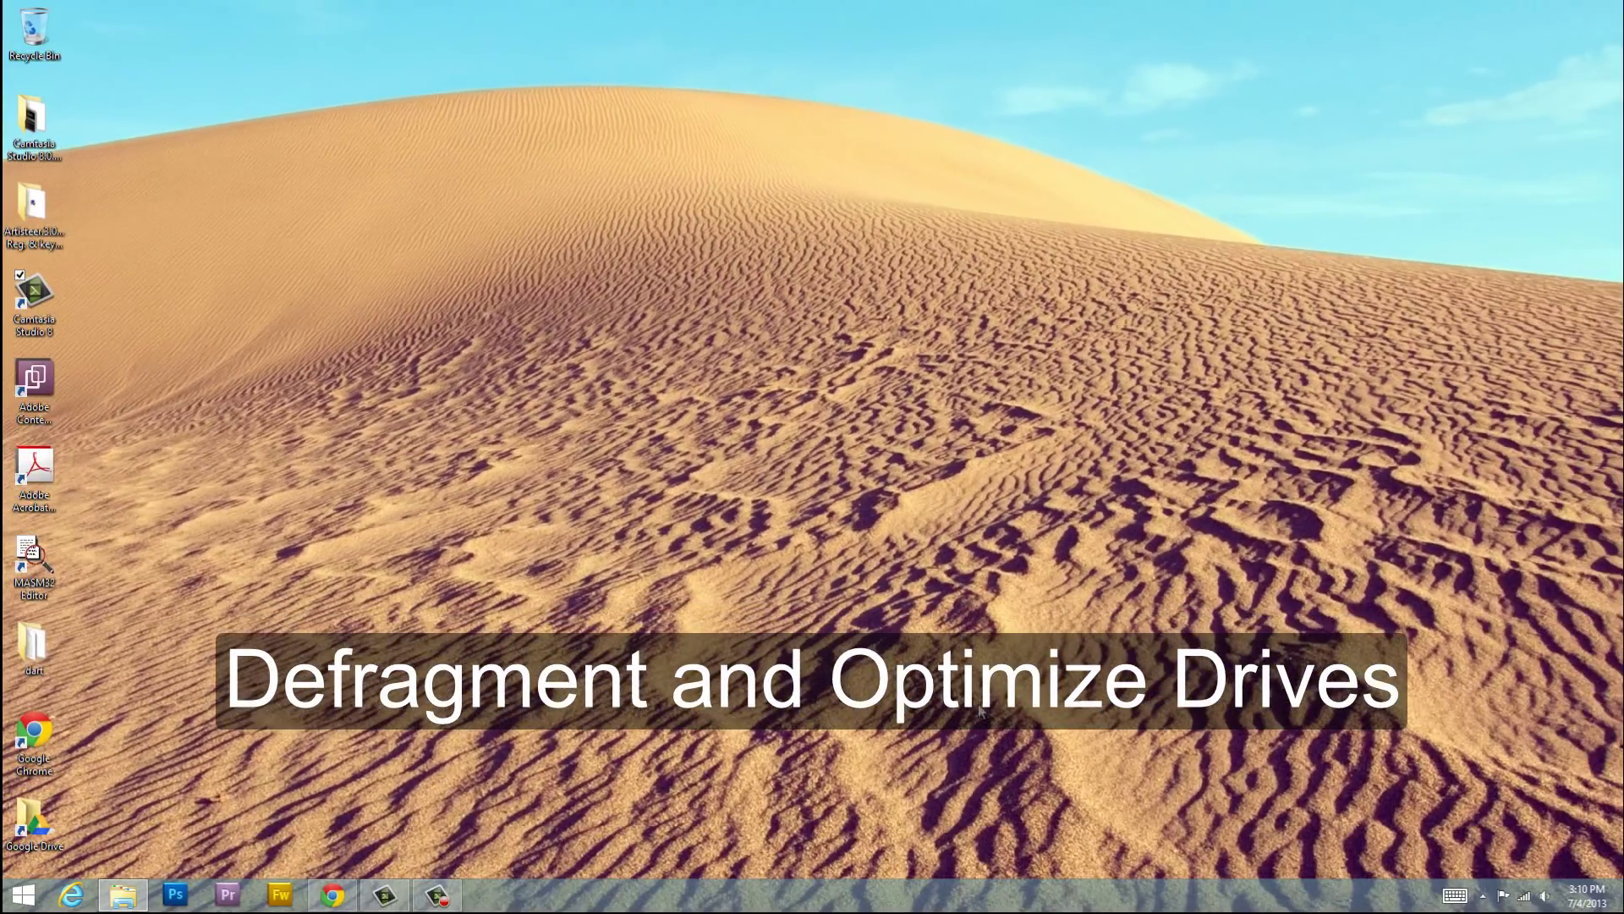
Search Settings for 'defrag' to surface 'Defragment and optimize your drives'
mouse_move(1620, 4)
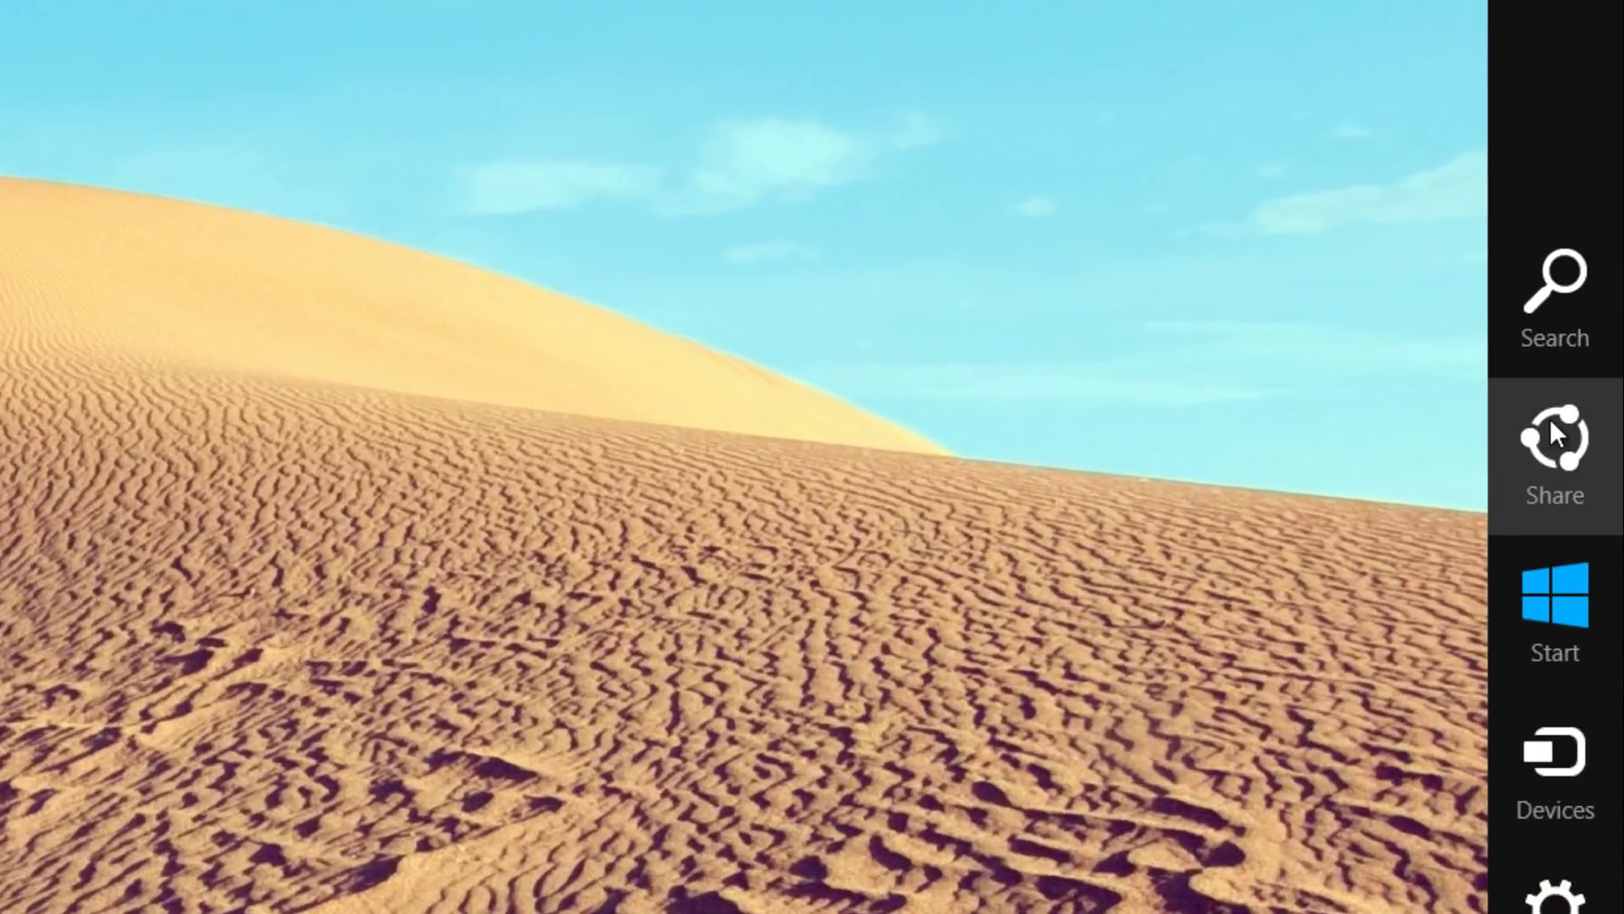
click(1569, 333)
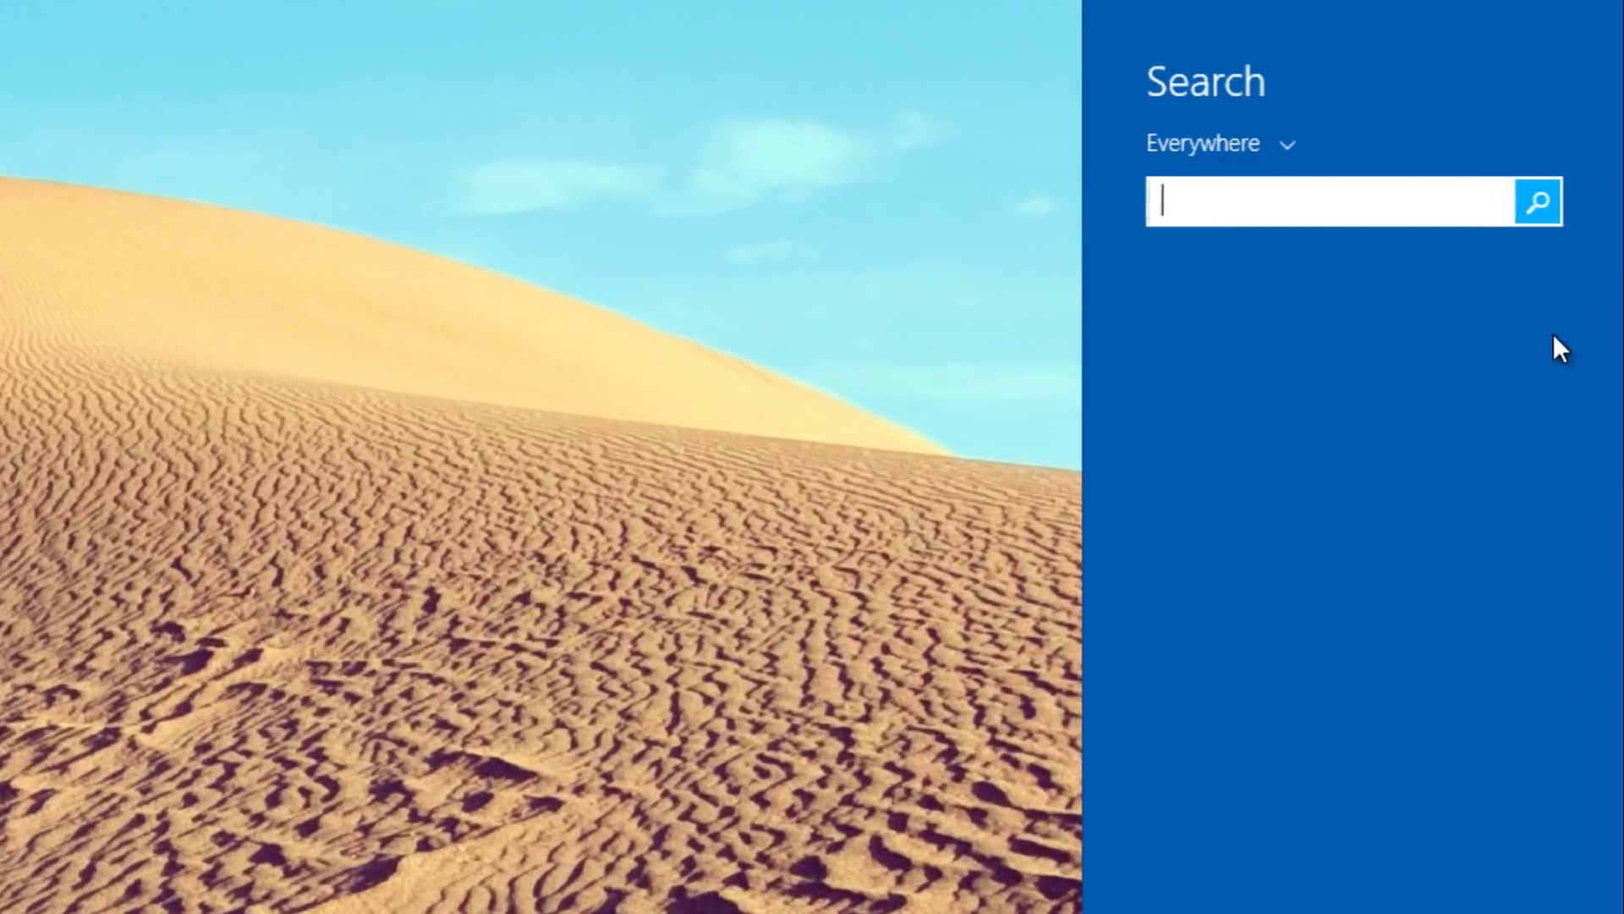
click(1284, 147)
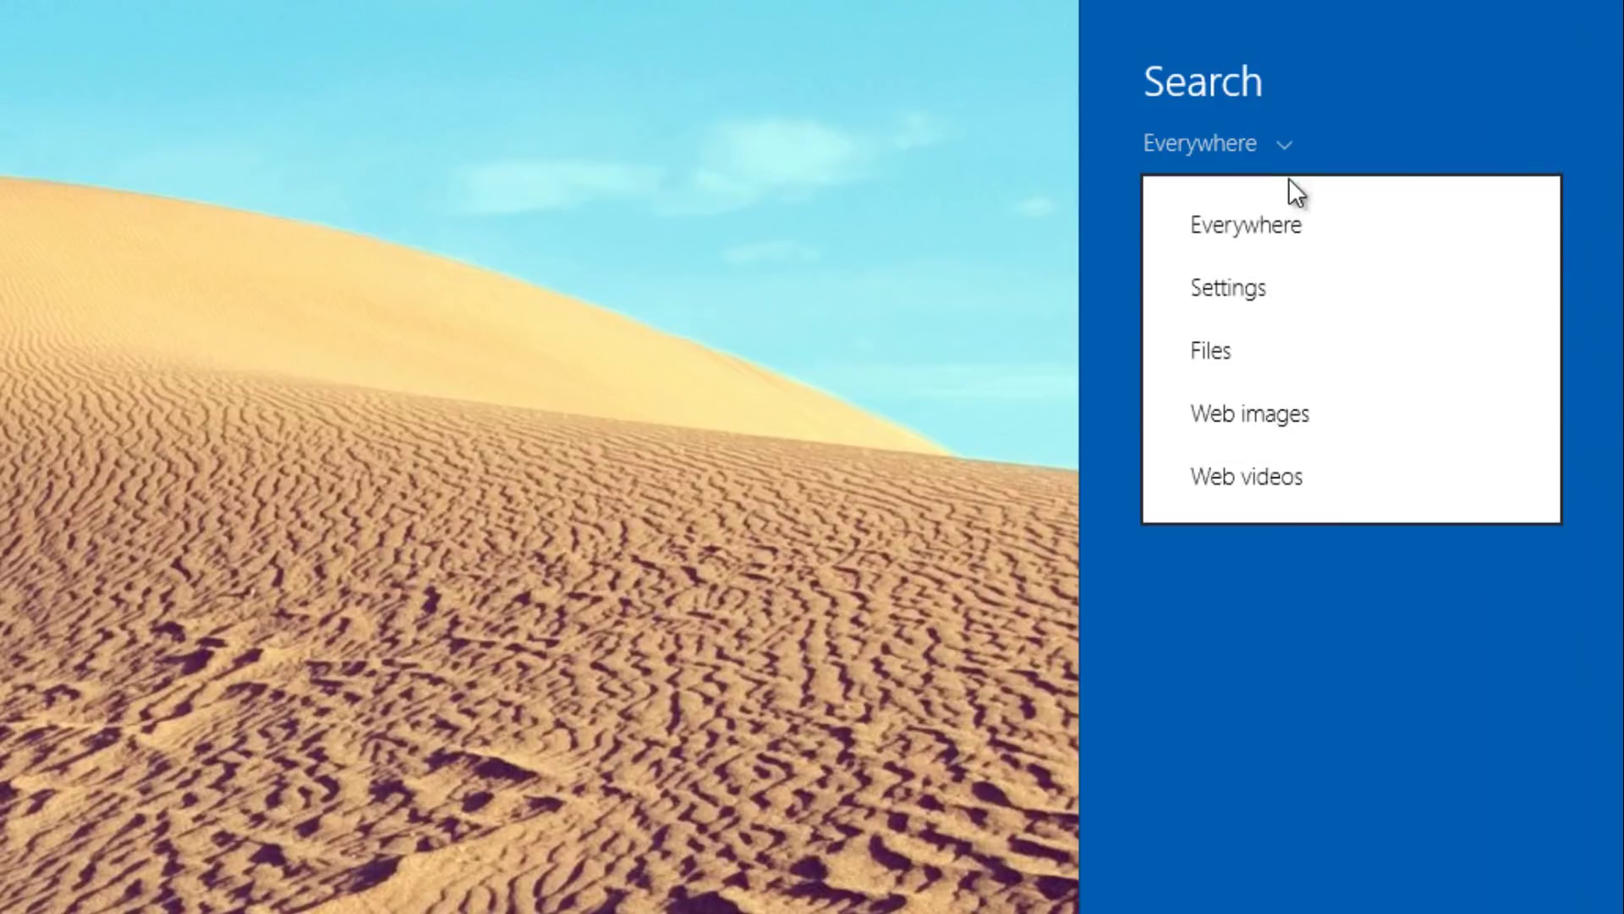
click(1281, 306)
click(1232, 203)
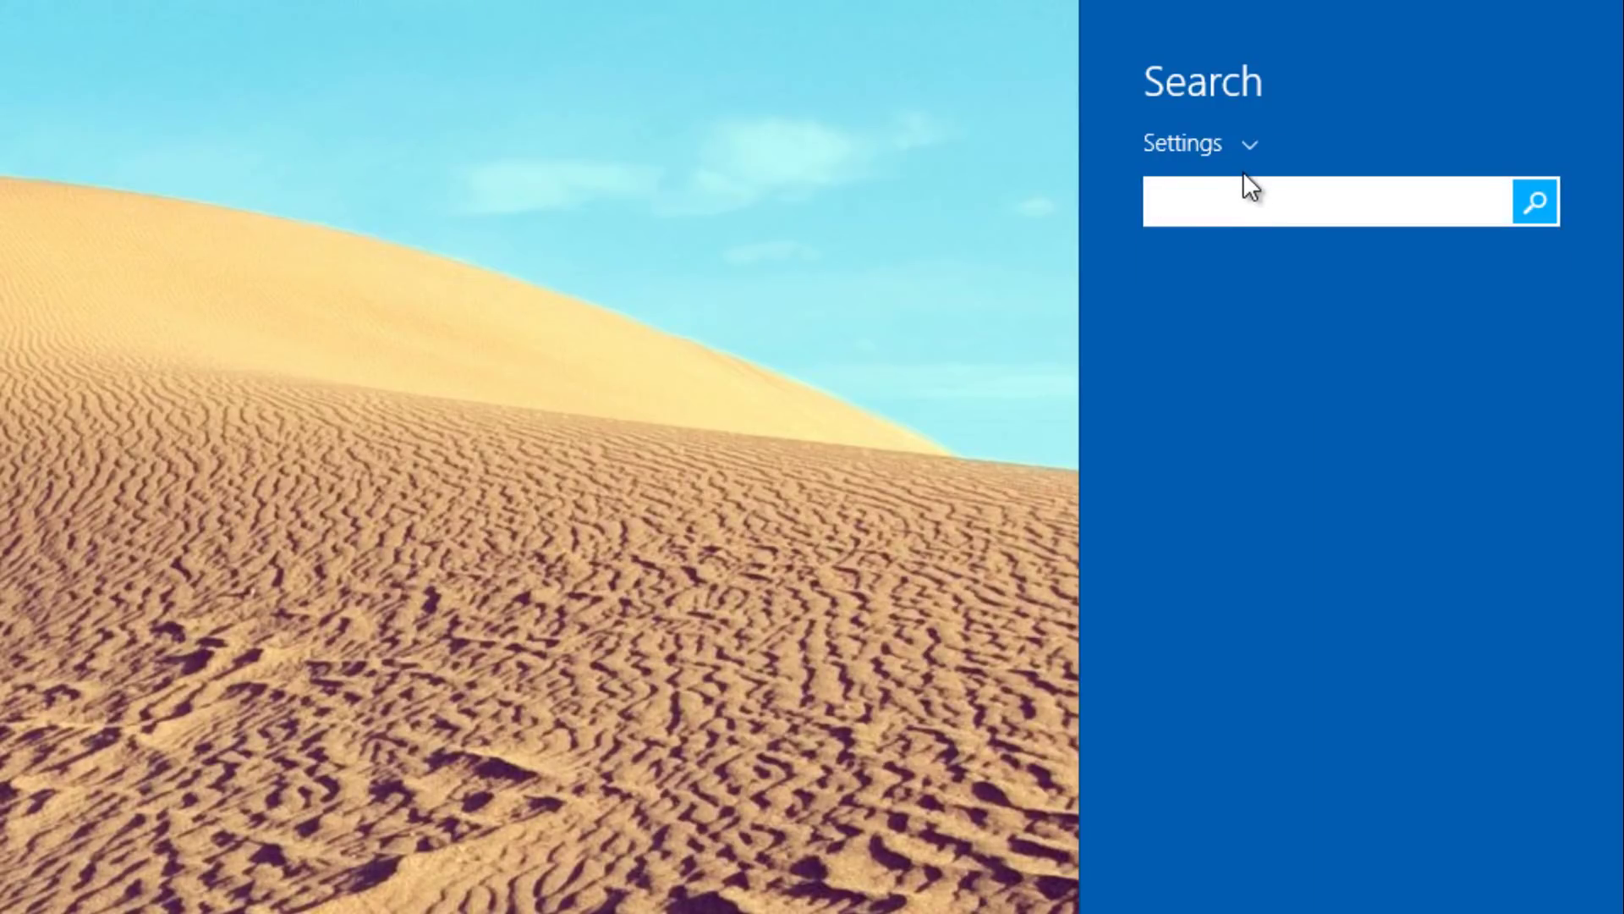
text(defrag)
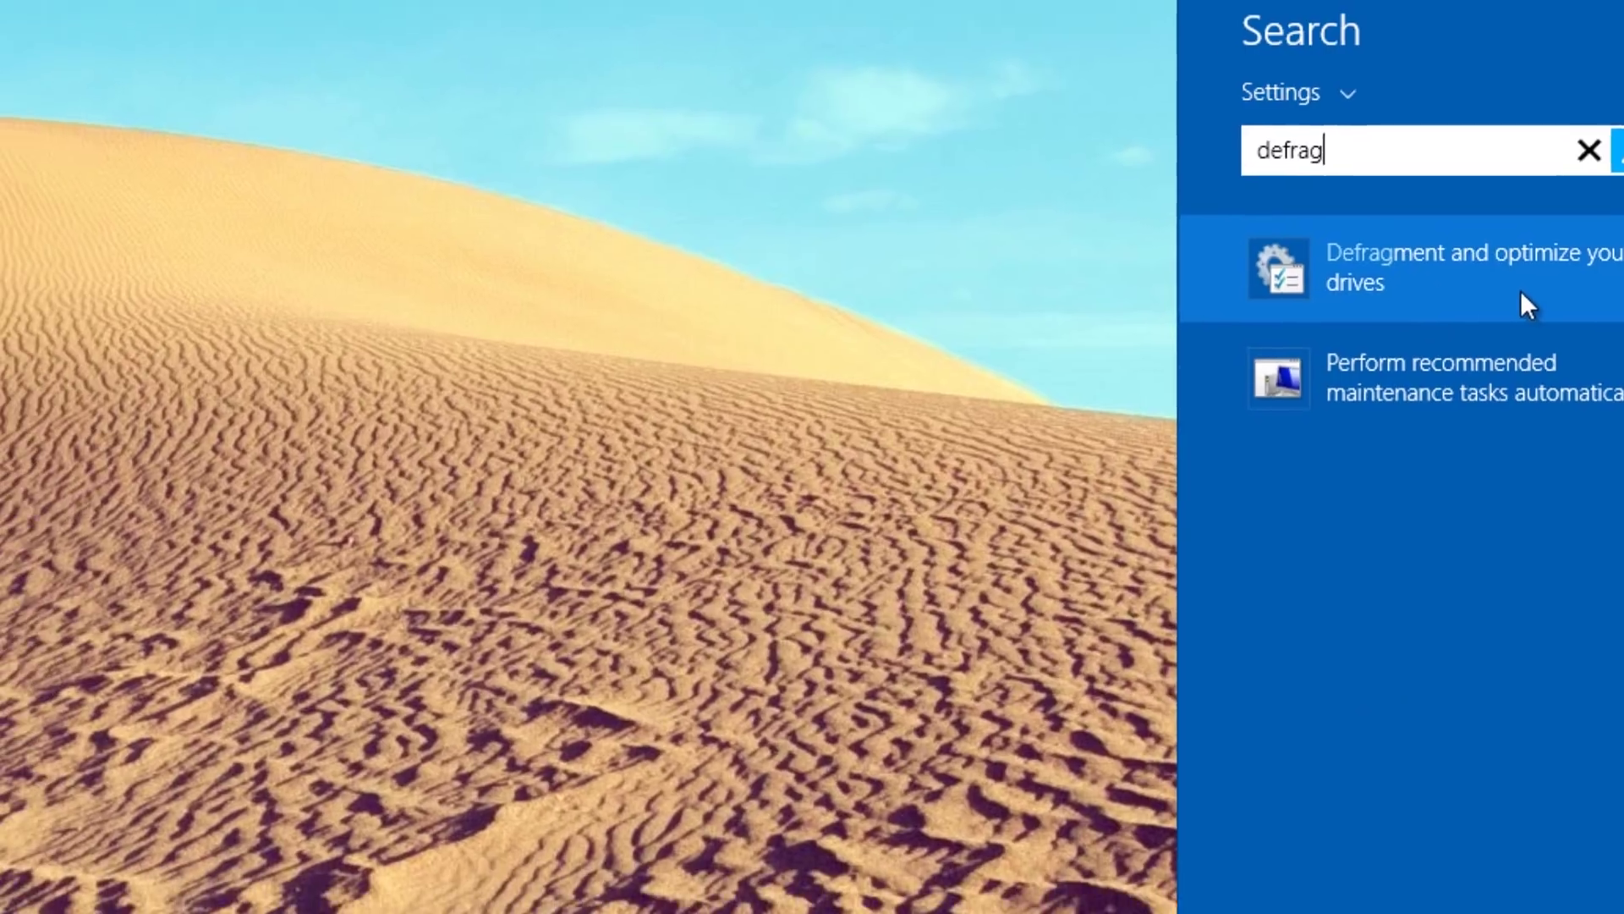
Open Optimize Drives and start optimizing Windows8_OS (C:)
click(1421, 345)
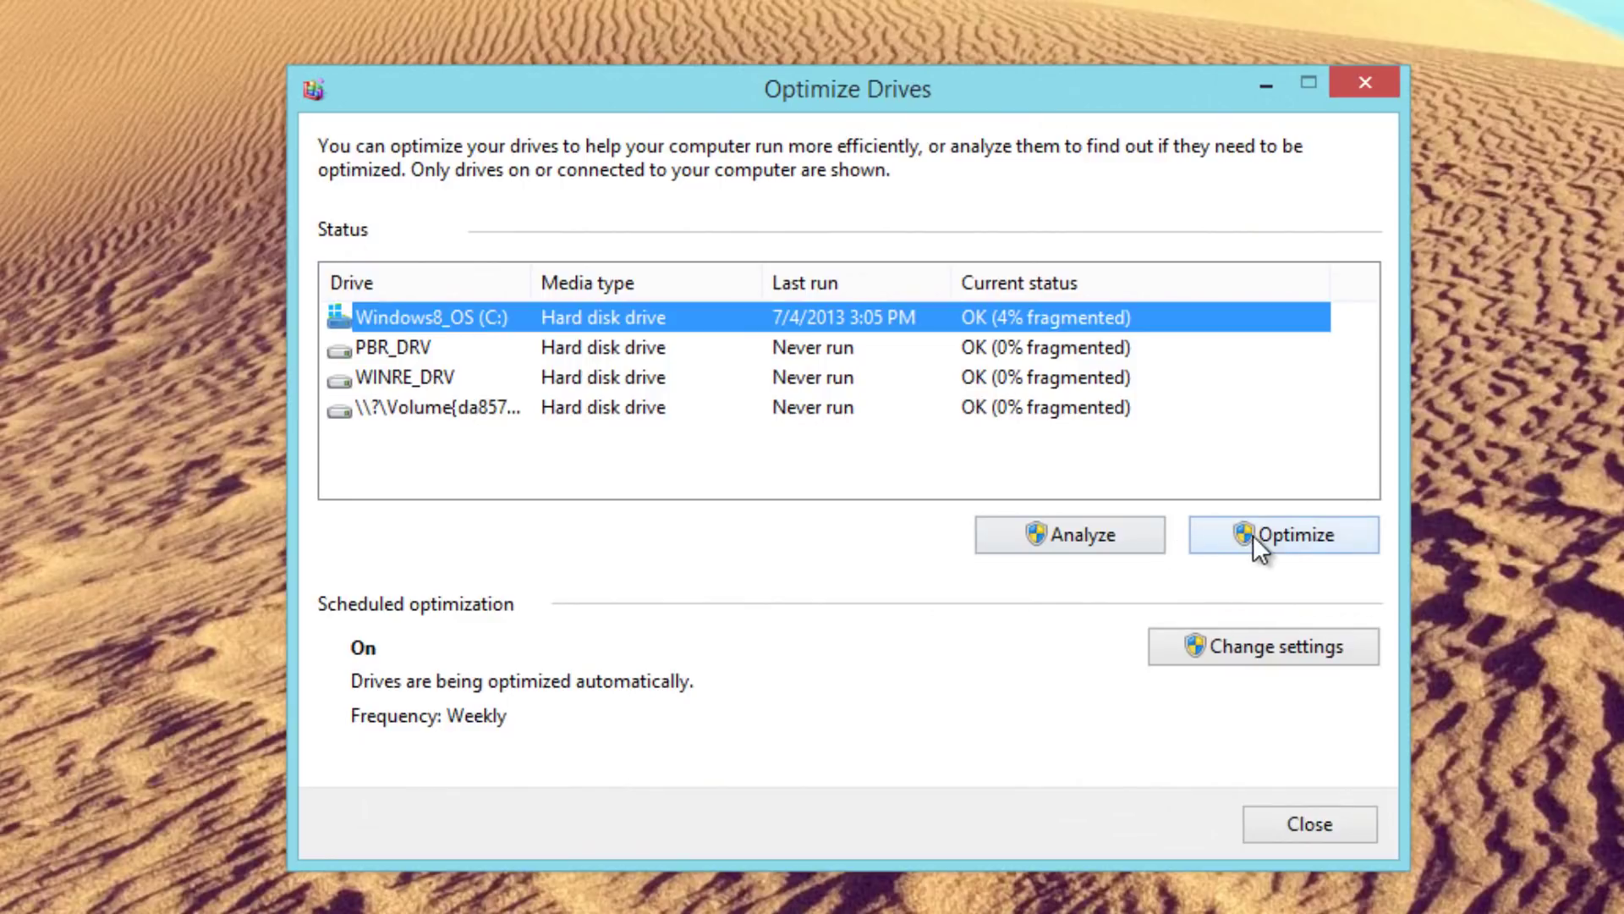
click(1281, 540)
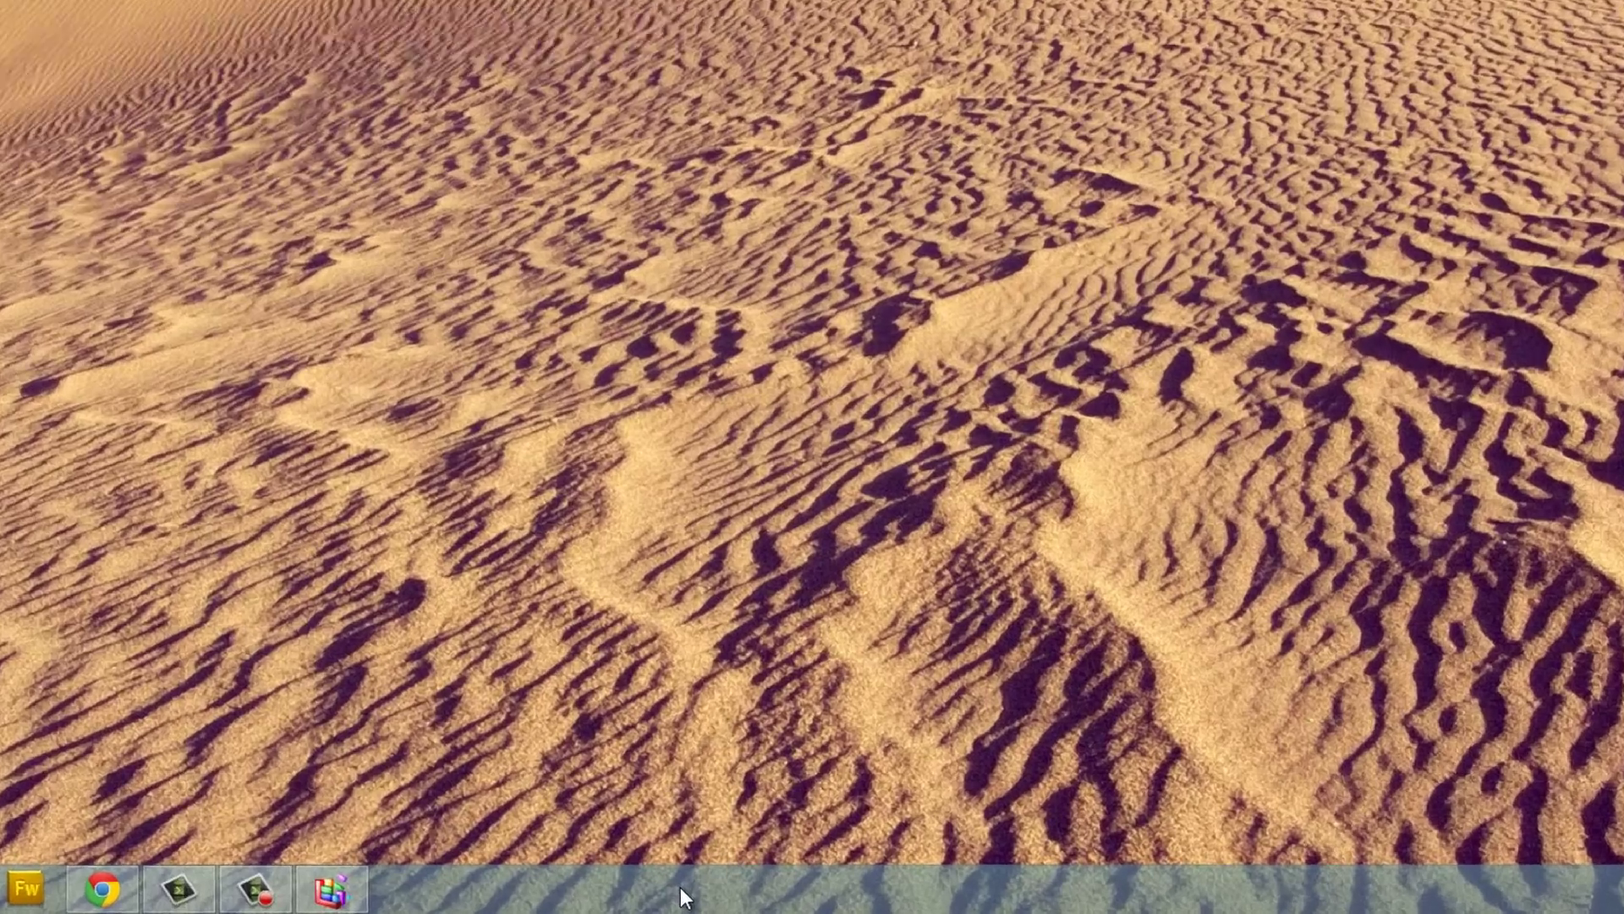
right_click(723, 898)
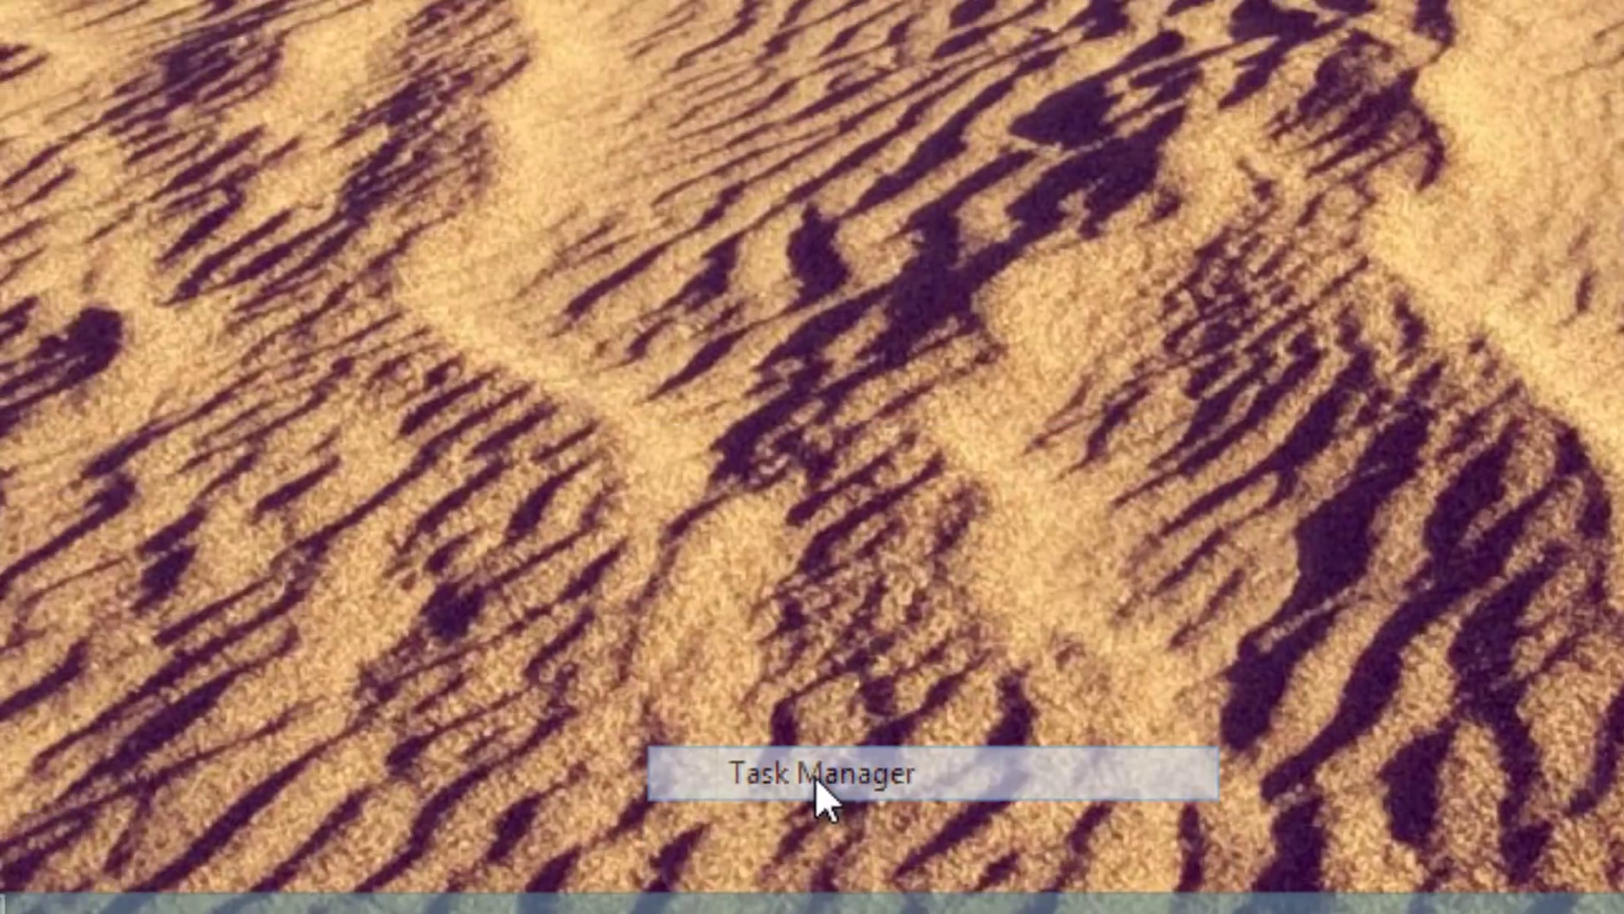
click(689, 672)
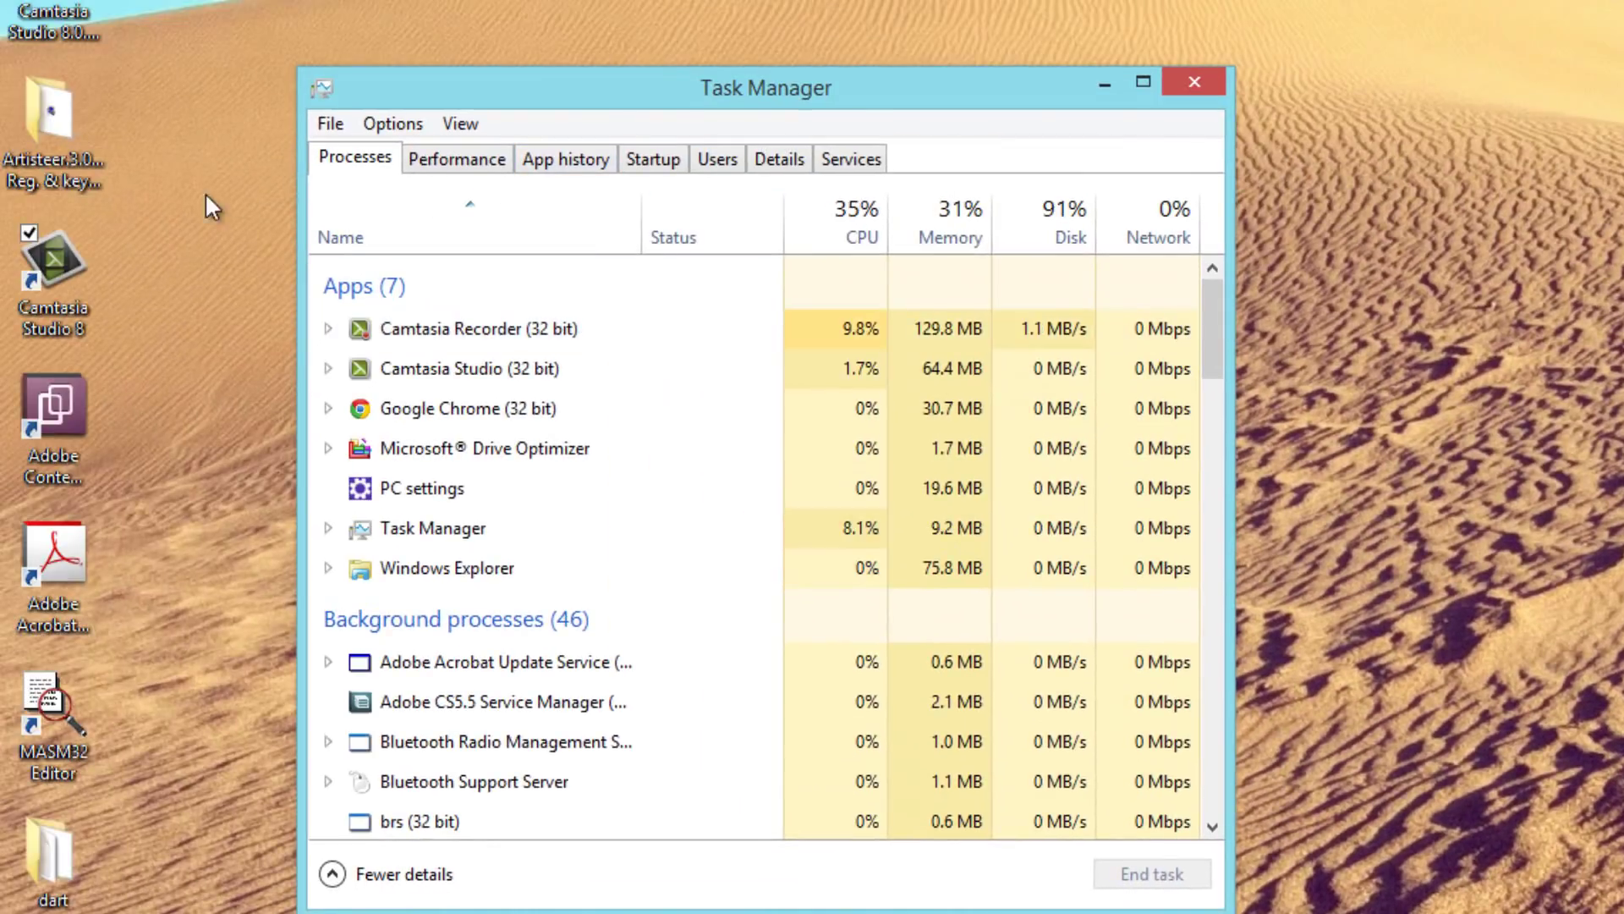
click(664, 166)
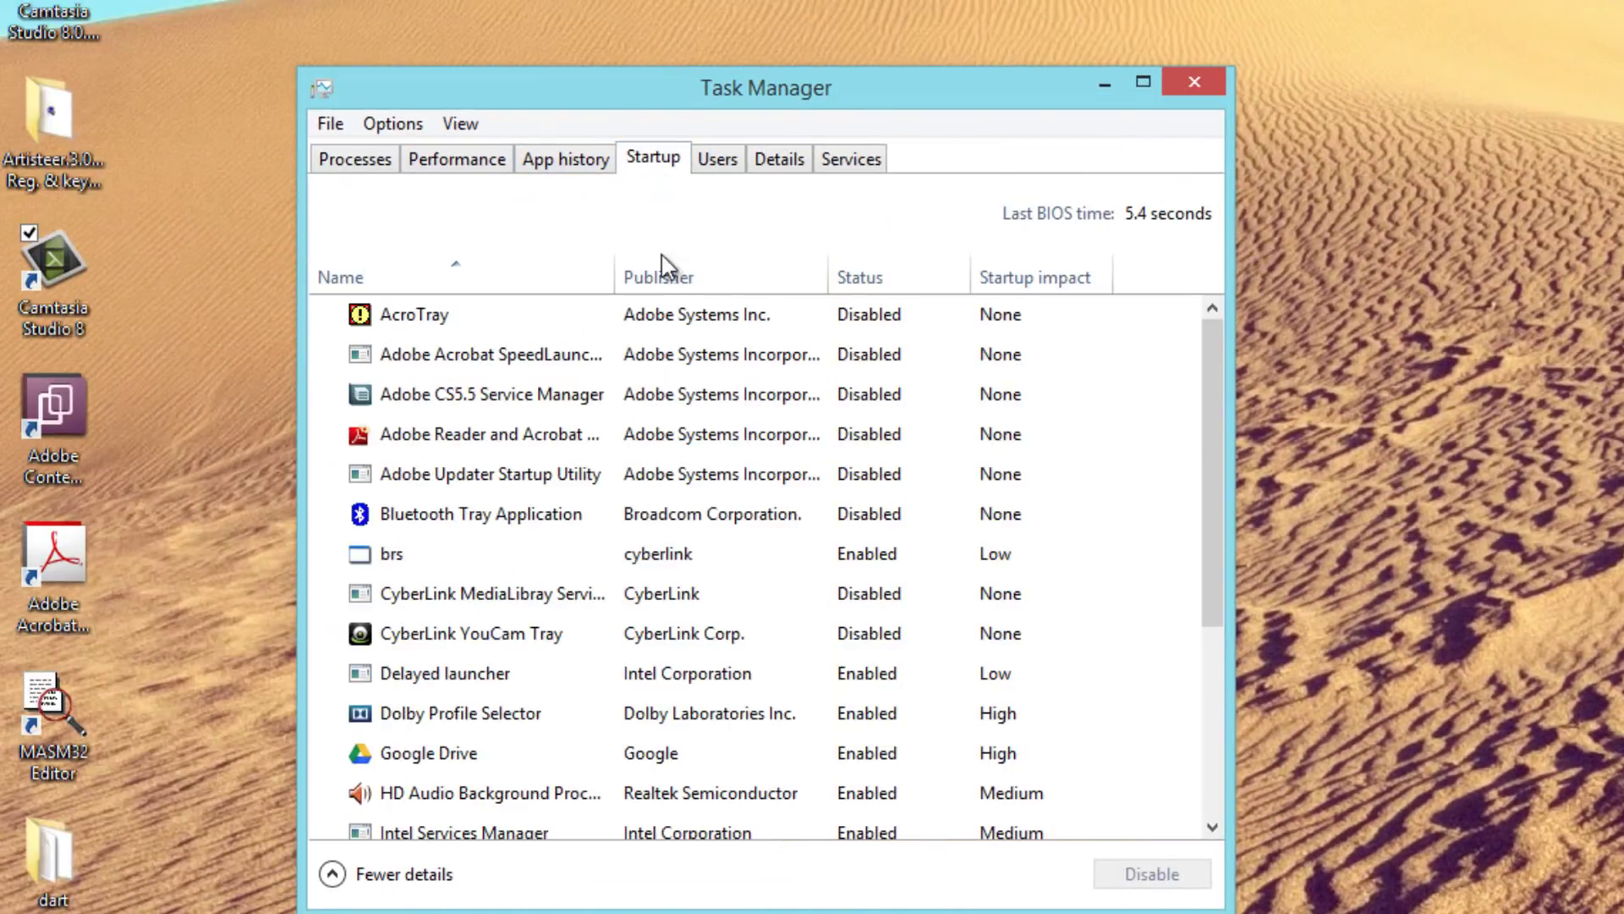
drag(1212, 373, 1238, 746)
drag(1221, 558, 1221, 282)
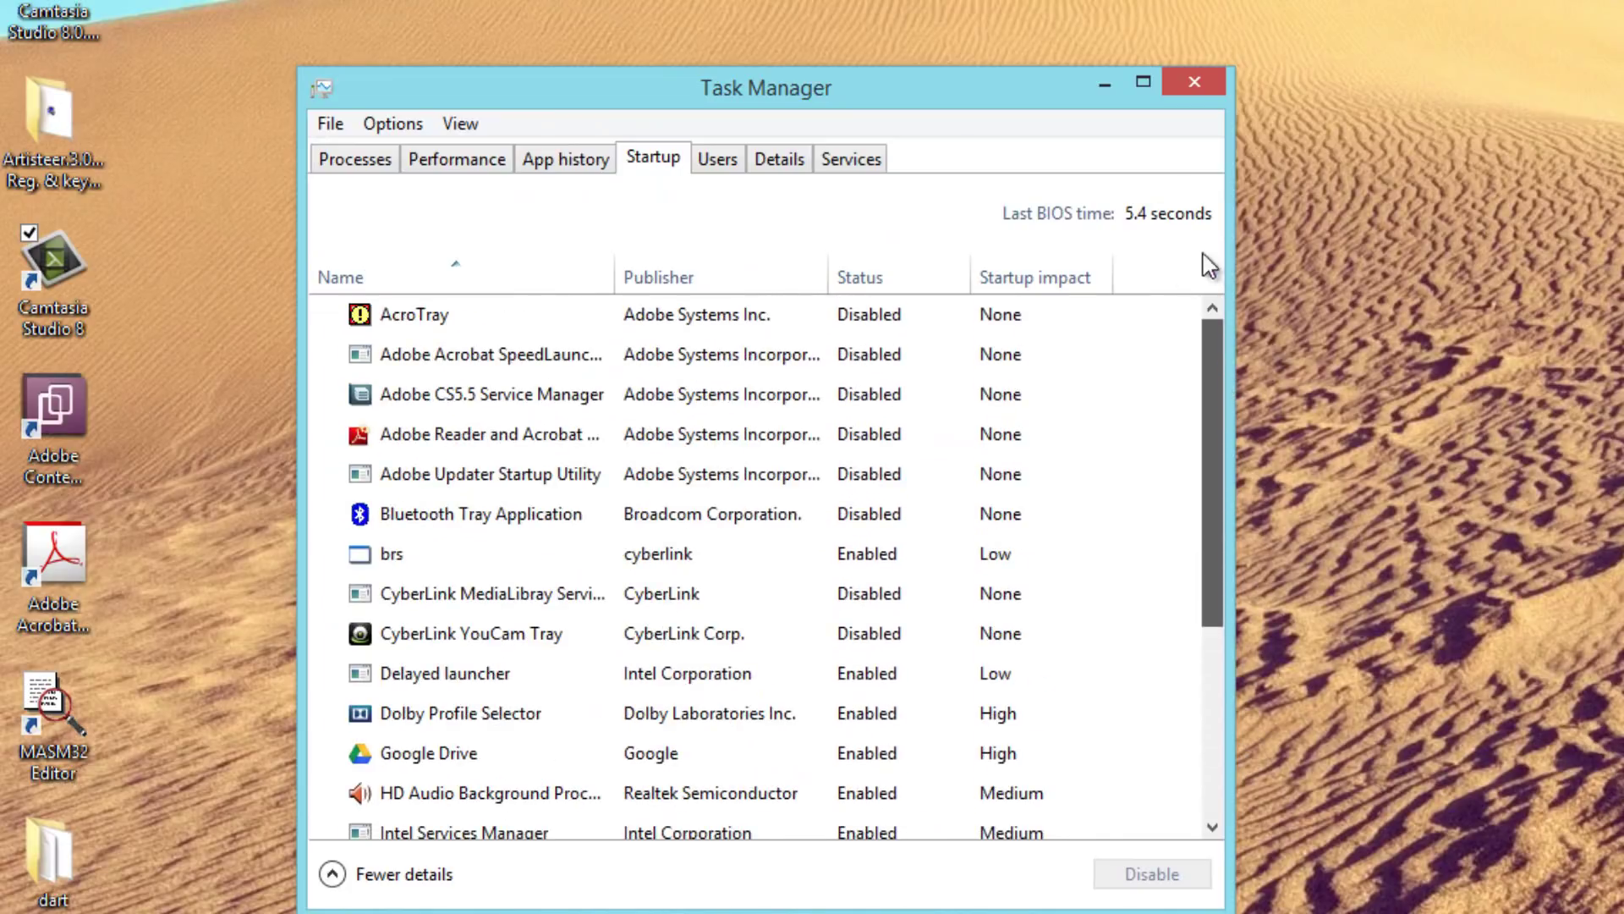
scroll(499, 363, down, 2)
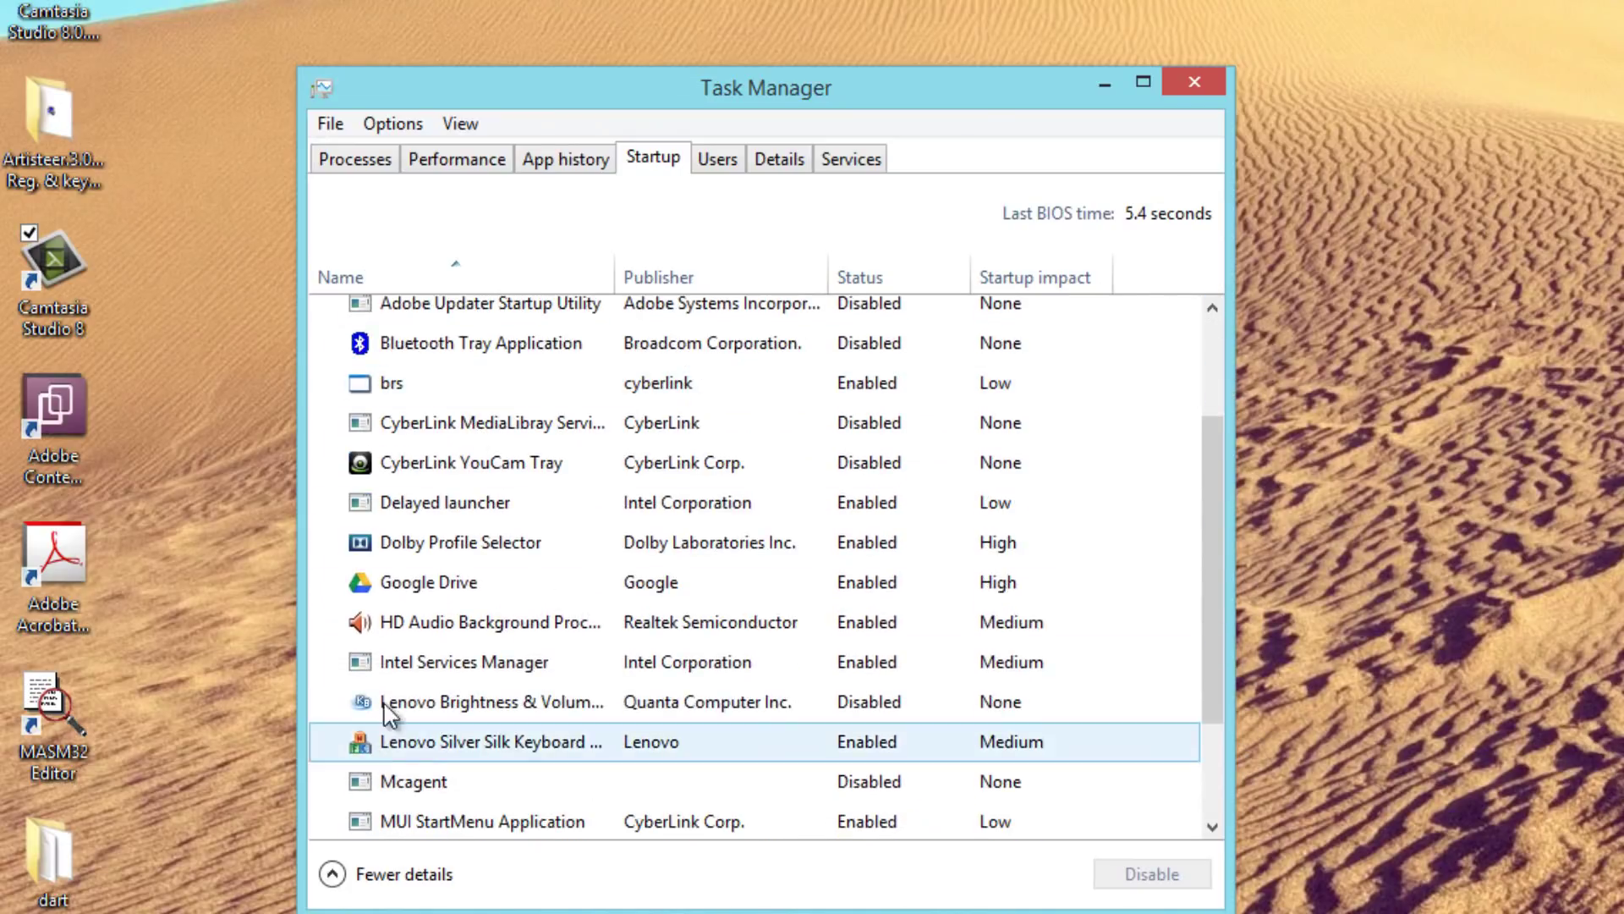
scroll(500, 509, down, 2)
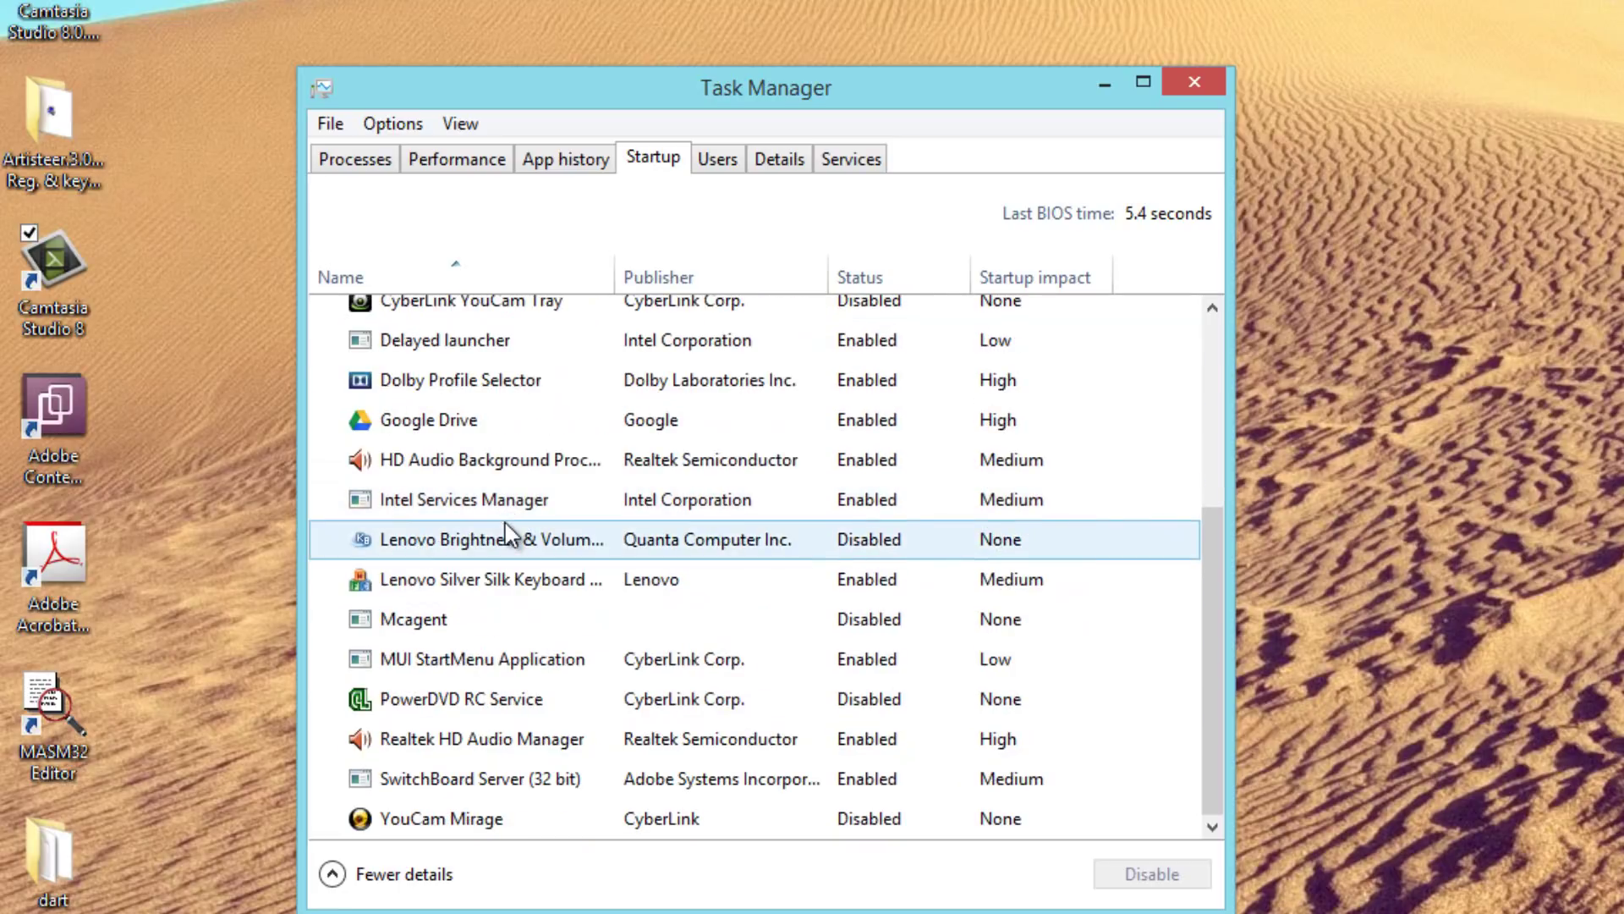
click(464, 820)
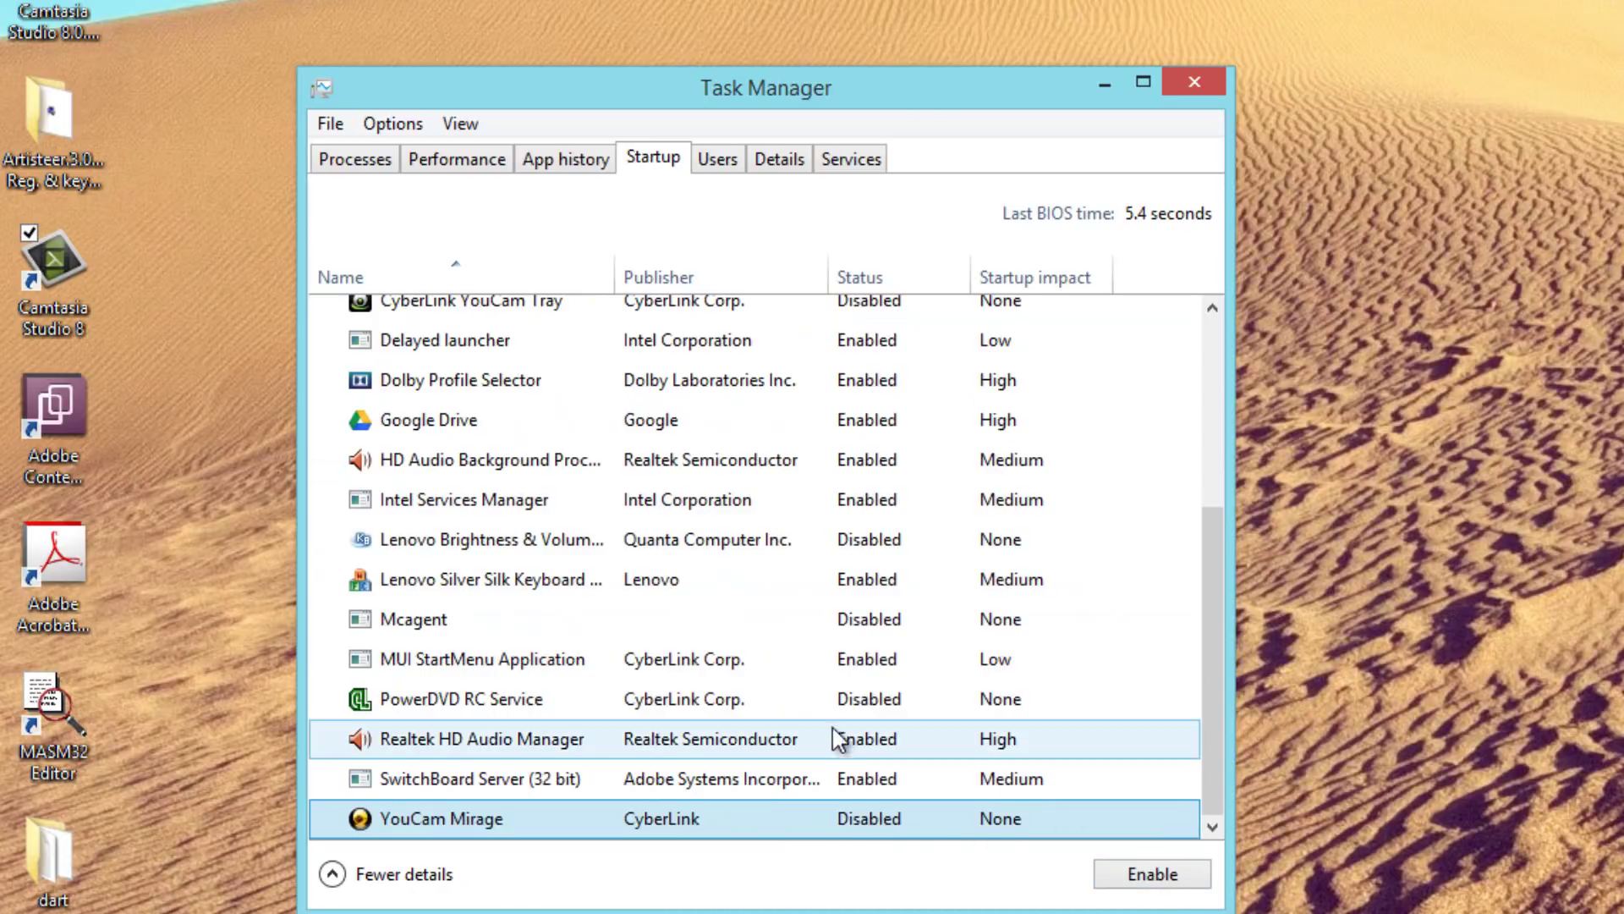
click(876, 752)
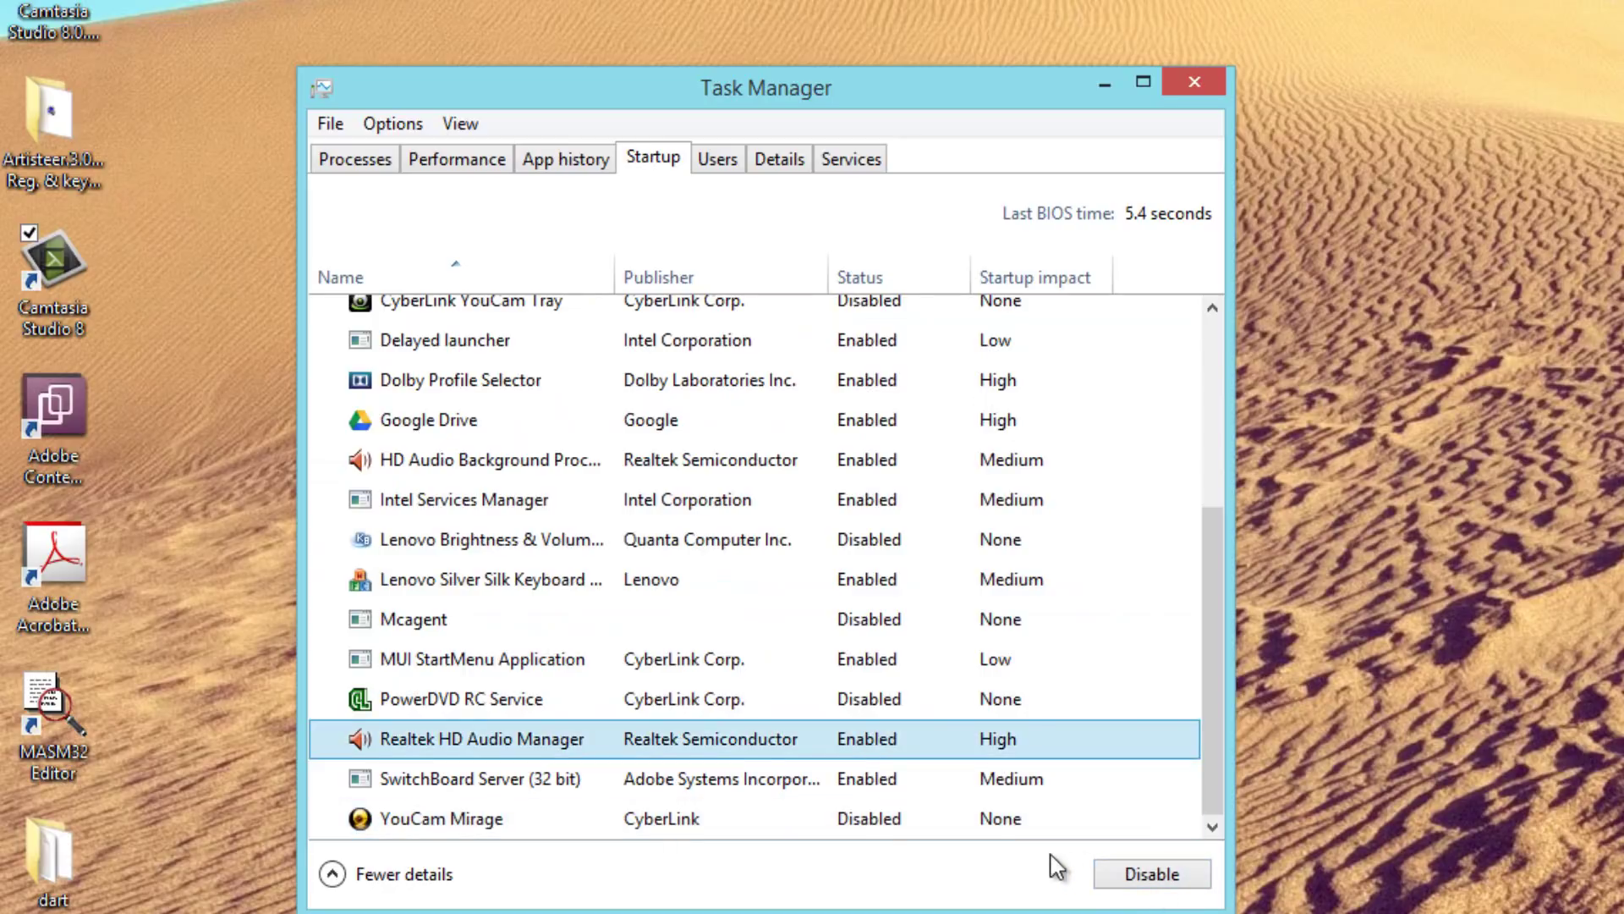
scroll(512, 696, up, 3)
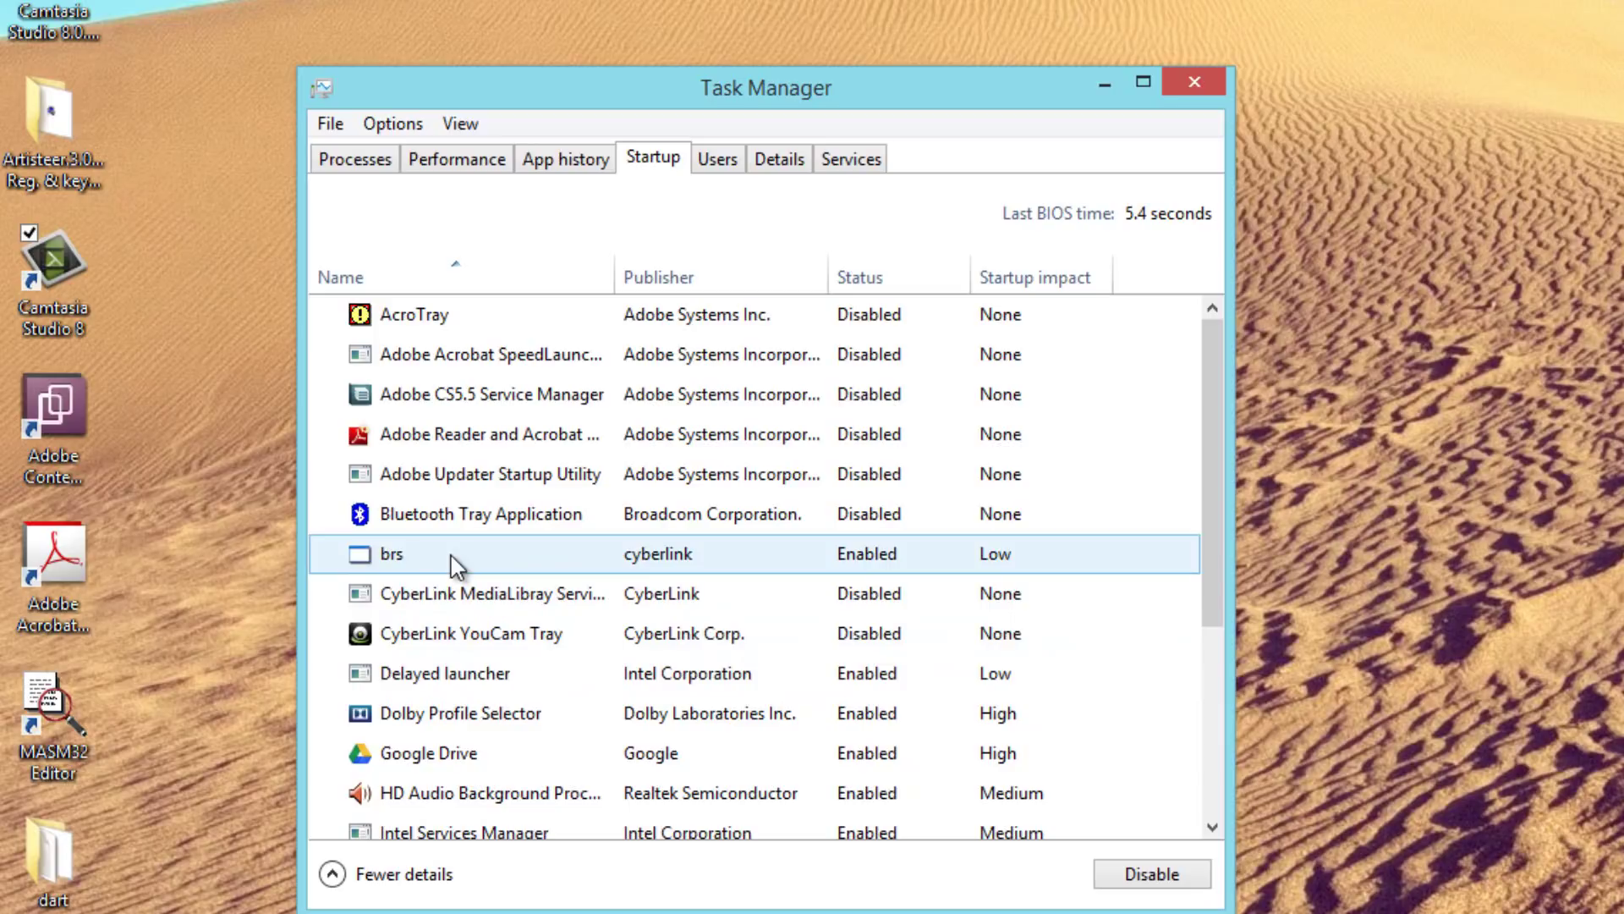
scroll(457, 565, down, 2)
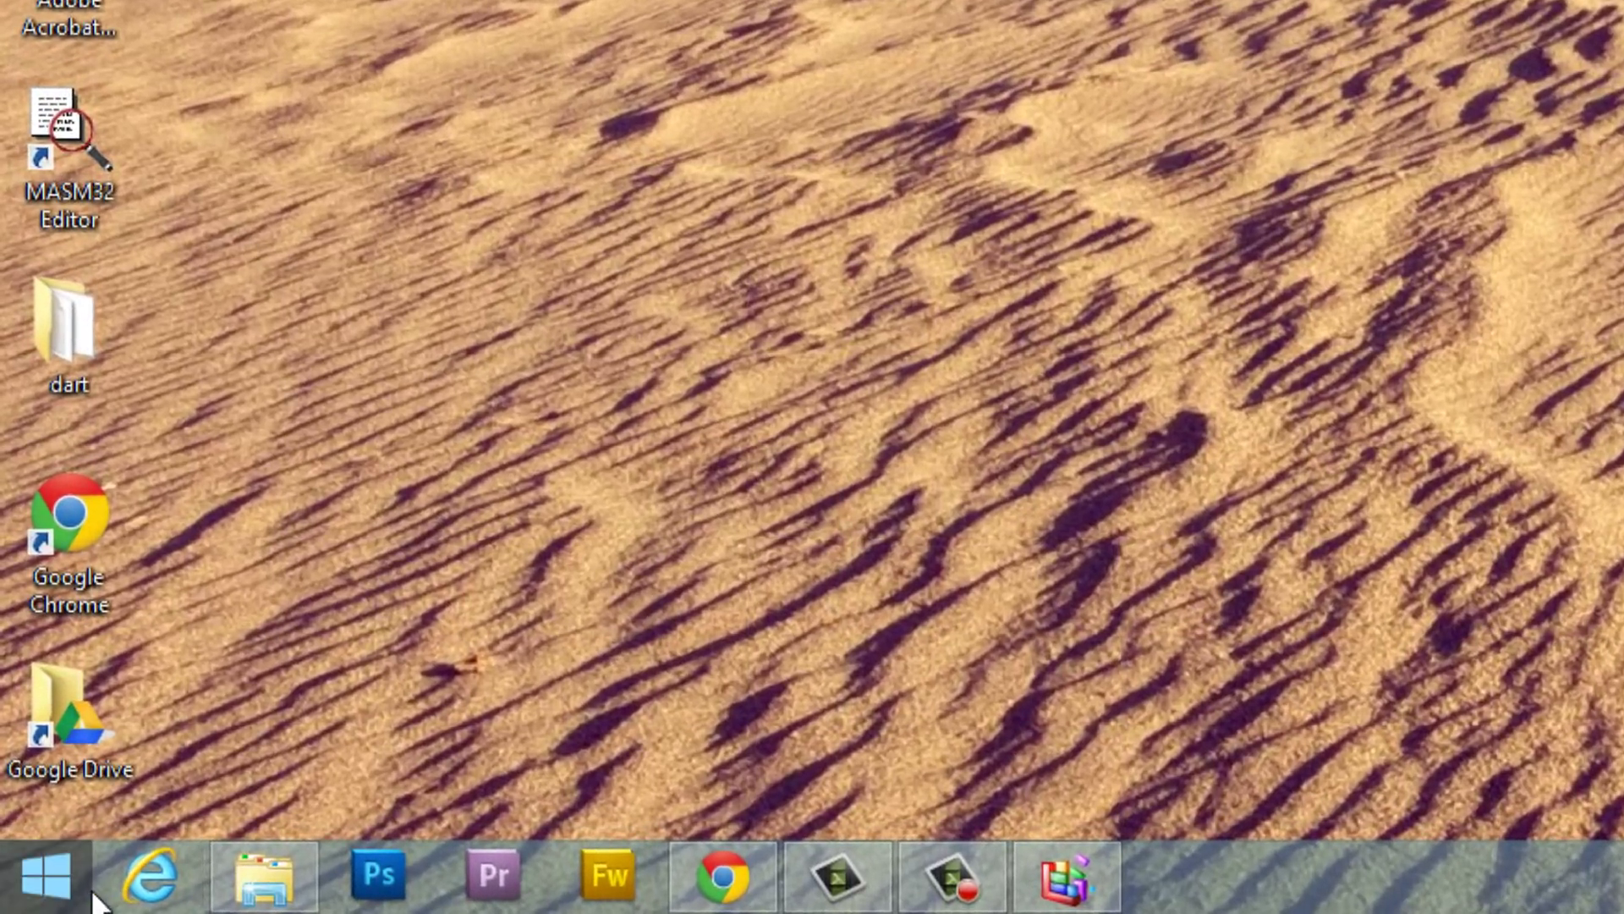
Open the user's %temp% folder from the Run dialog
right_click(84, 888)
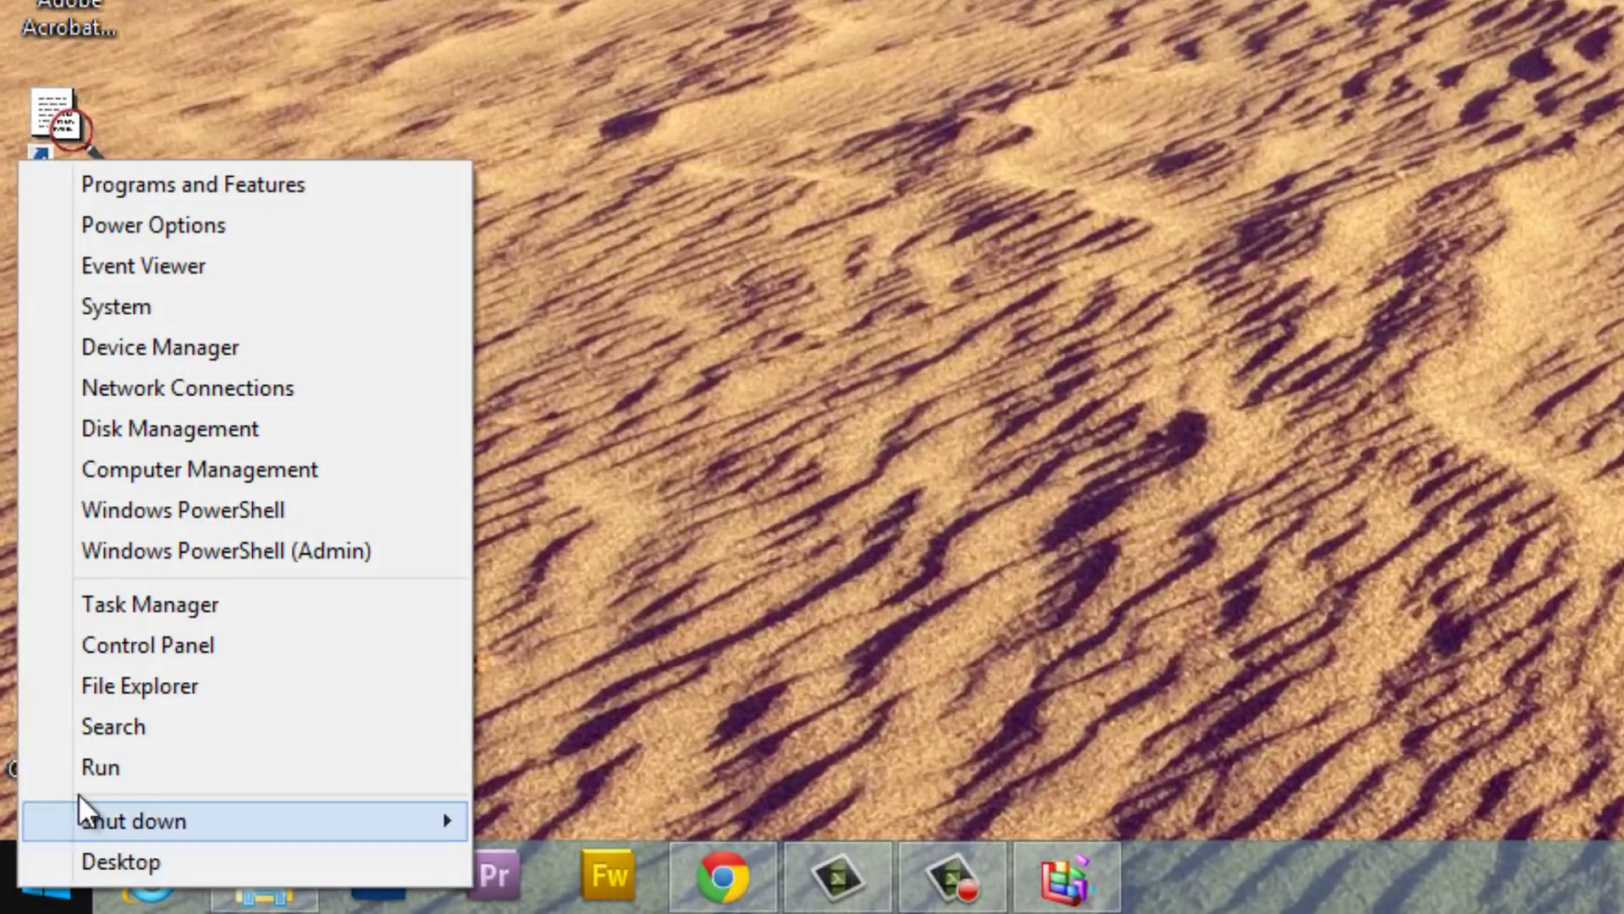
click(113, 767)
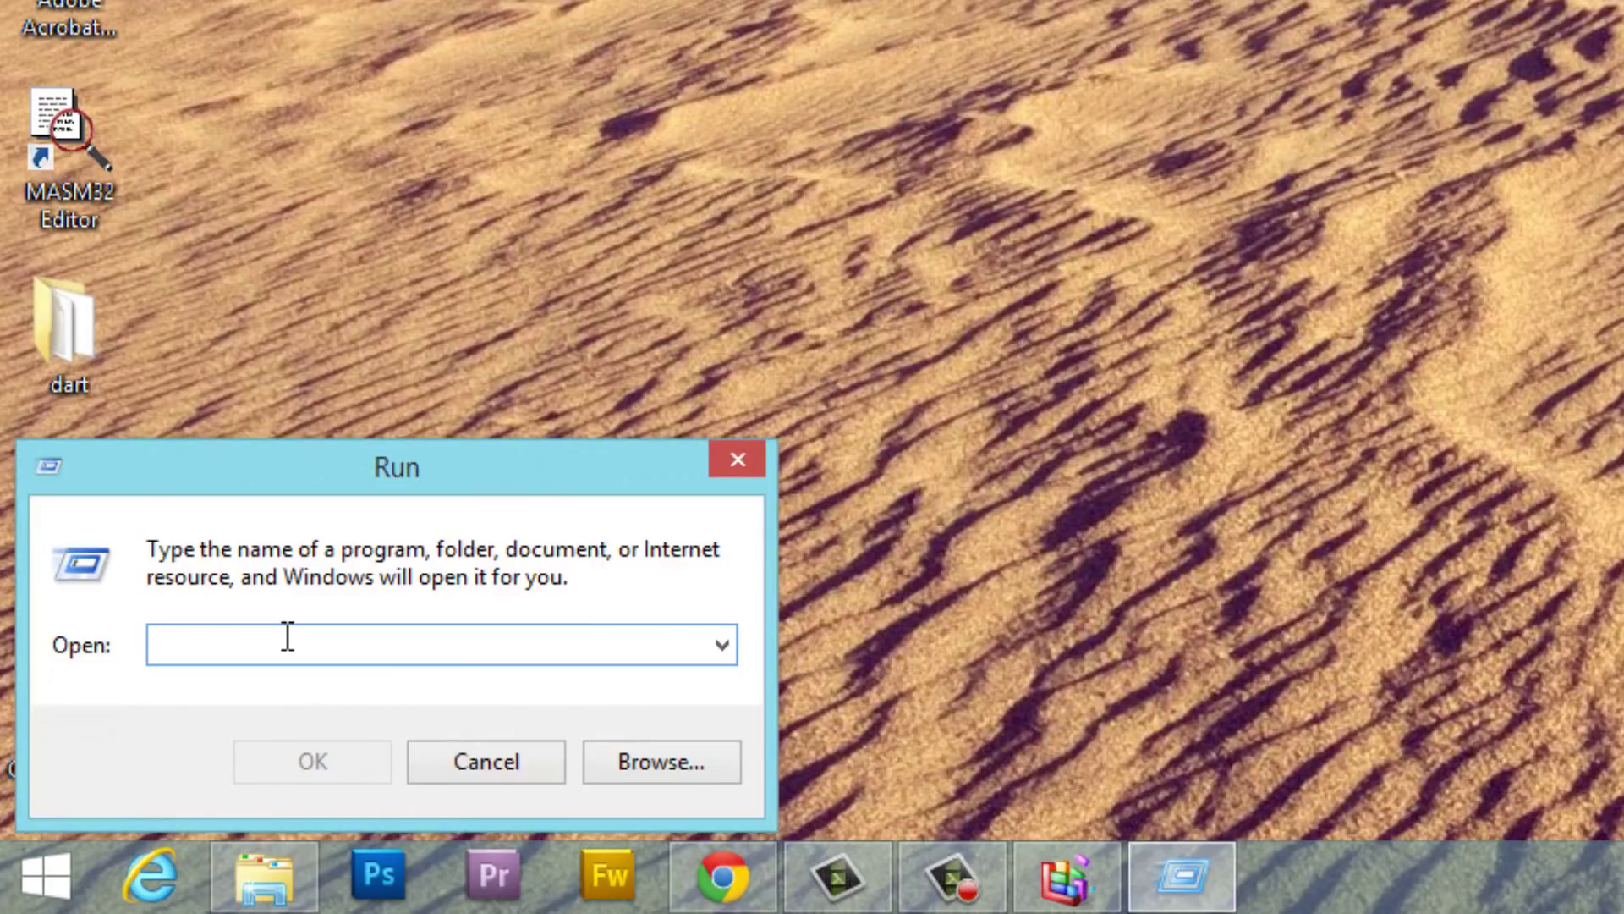
text(%te)
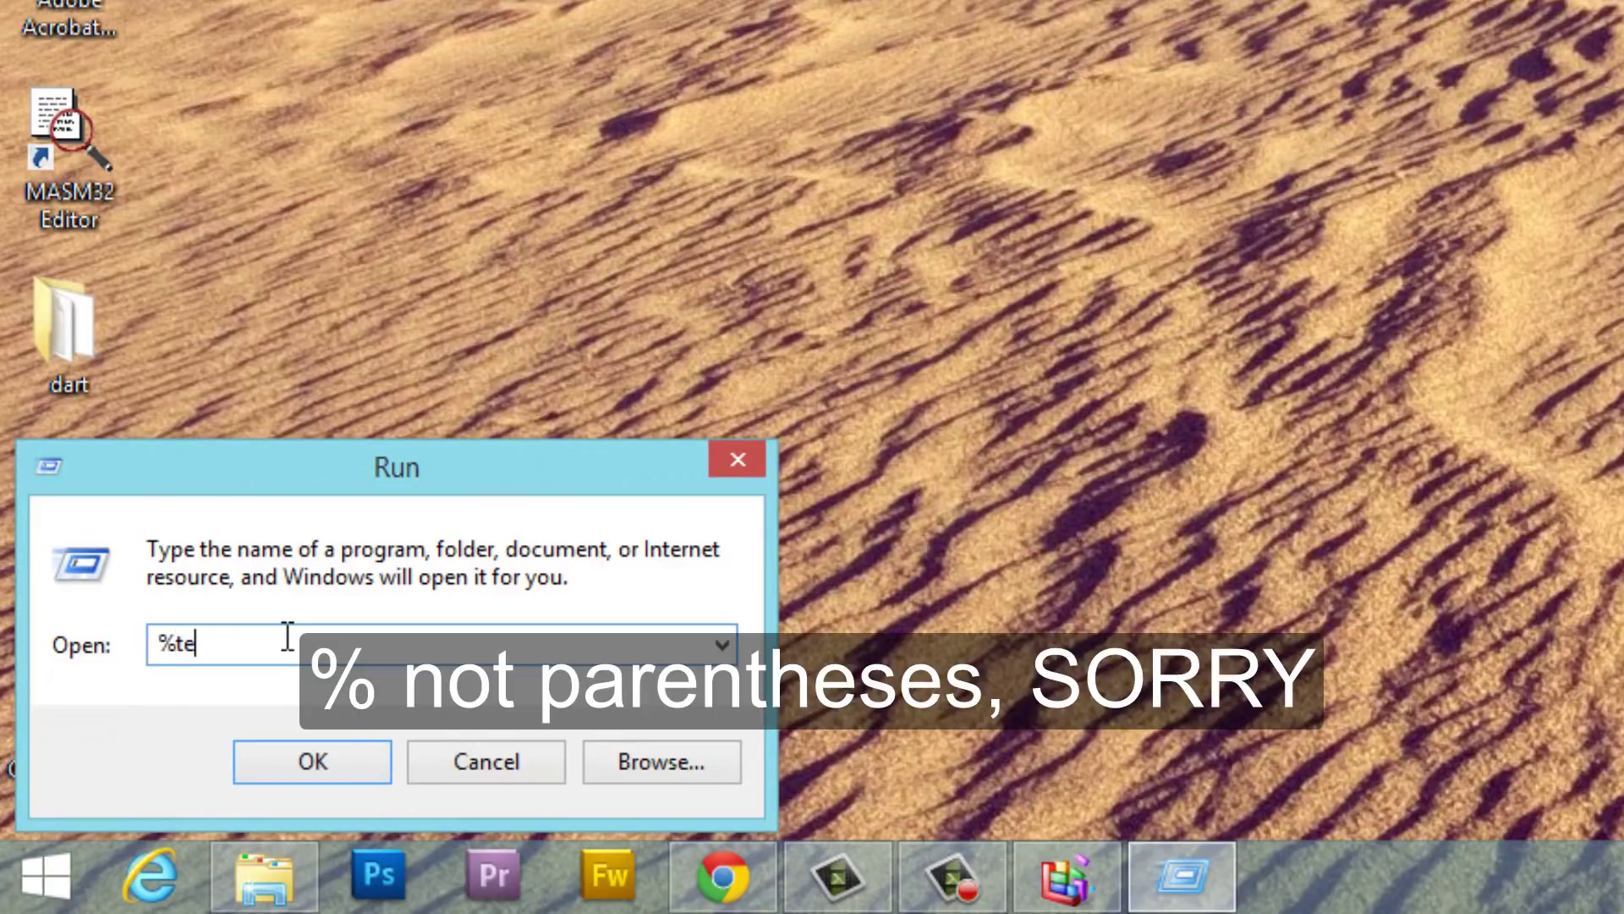
text(mp%)
key(Return)
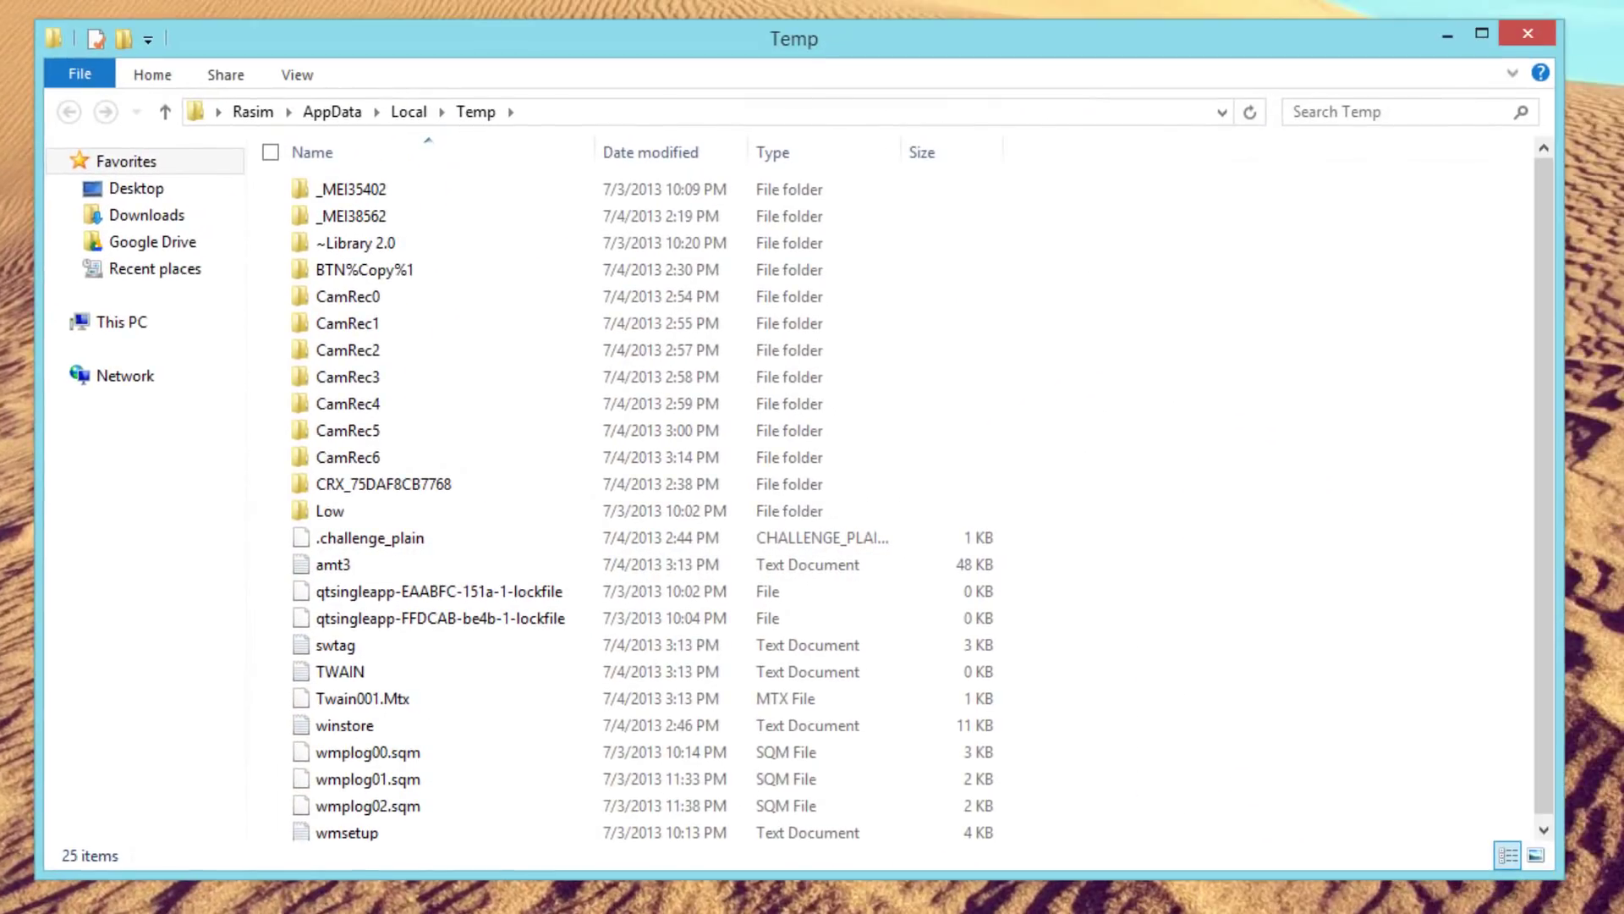
Delete all 25 Temp items, approving the protected CamRec0 folder
drag(1221, 840, 248, 167)
right_click(436, 284)
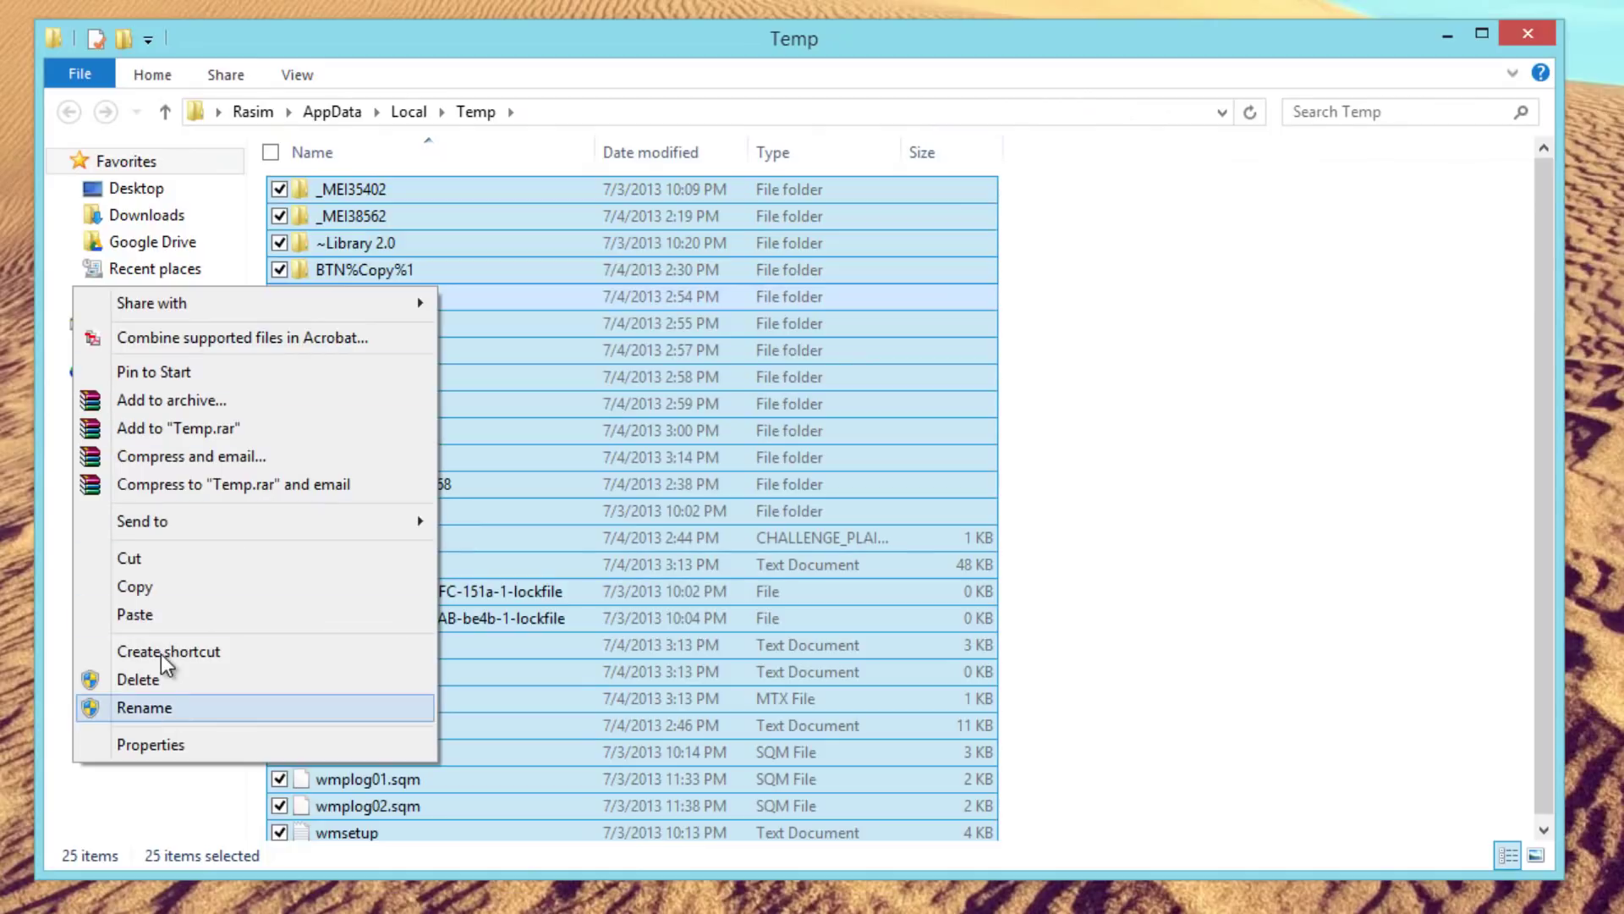
click(139, 679)
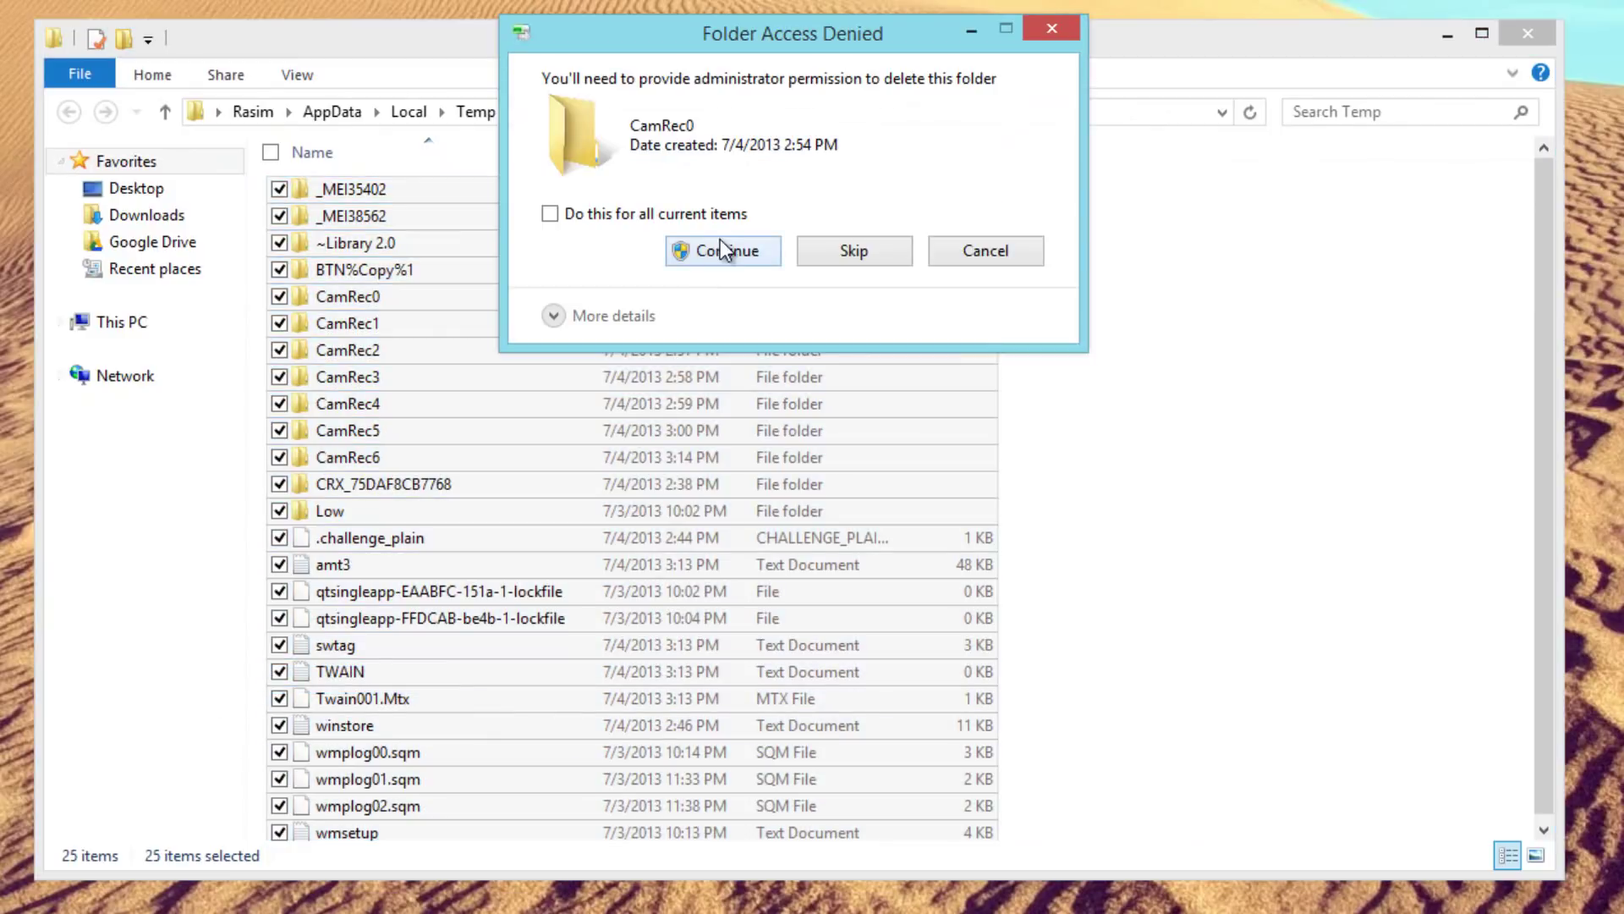
click(714, 252)
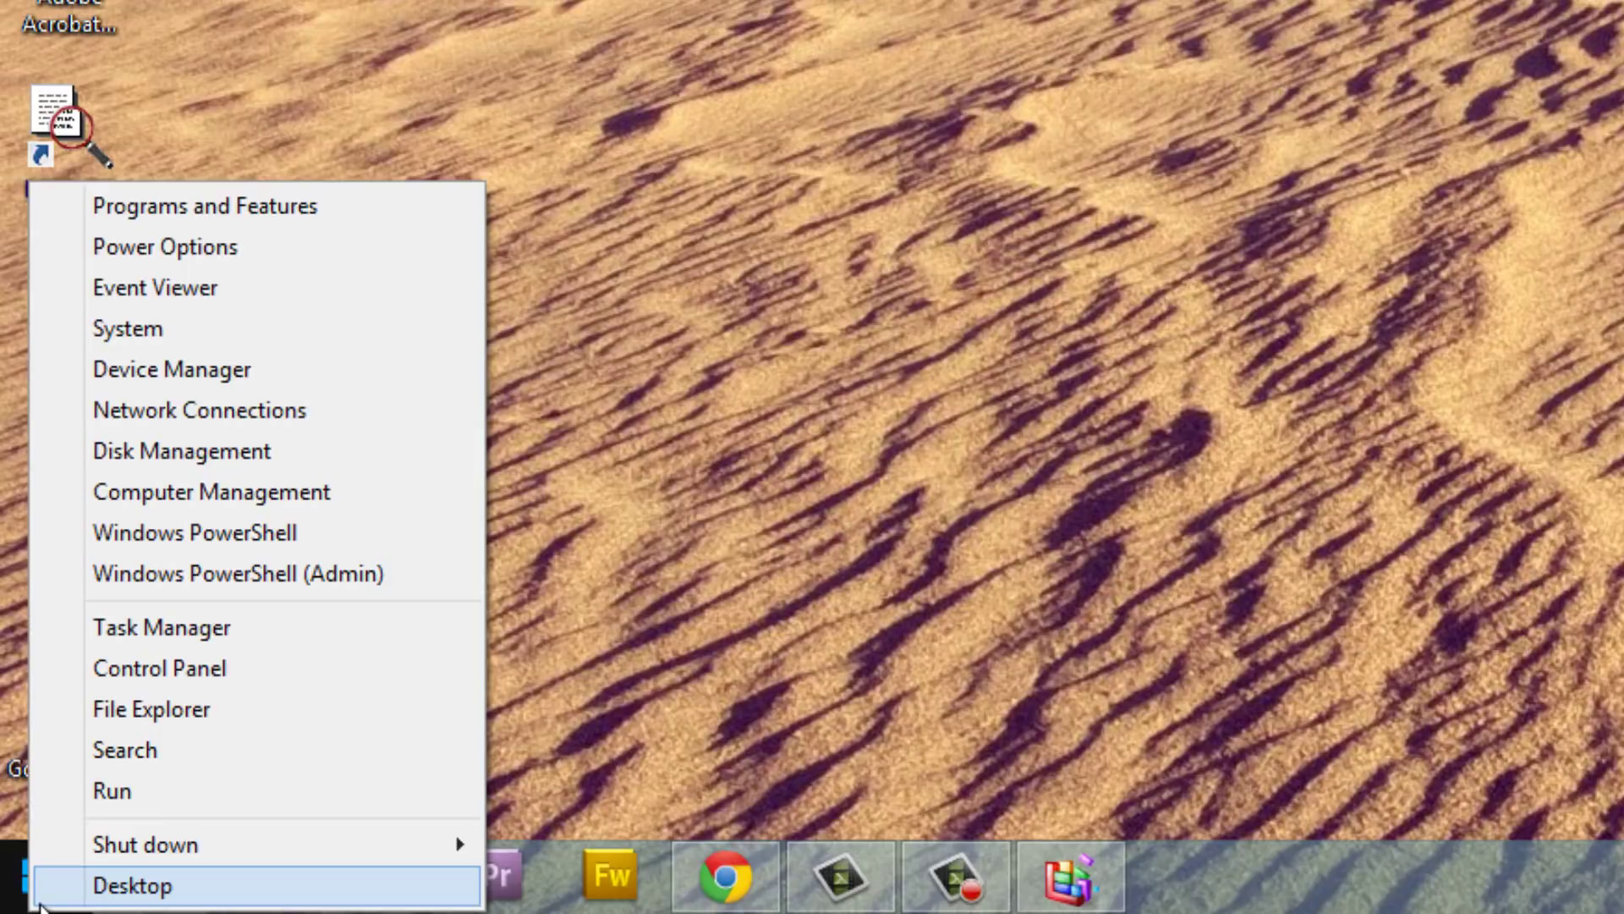
Open C:\Windows\Temp by running 'temp' and grant folder access
click(112, 790)
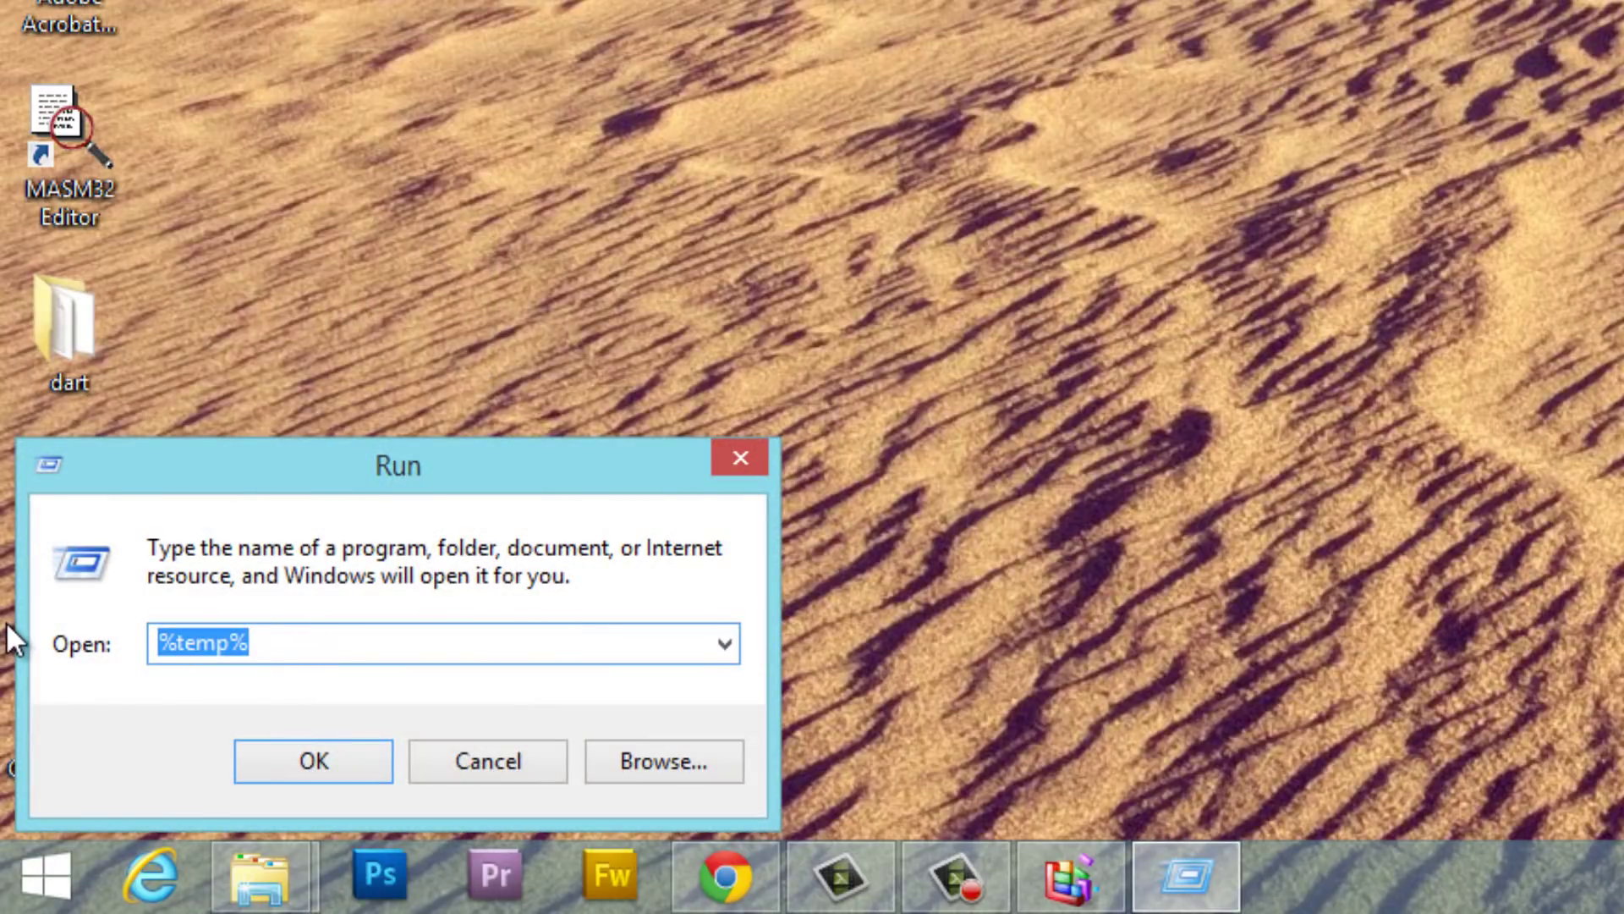
key(BackSpace)
text(temp)
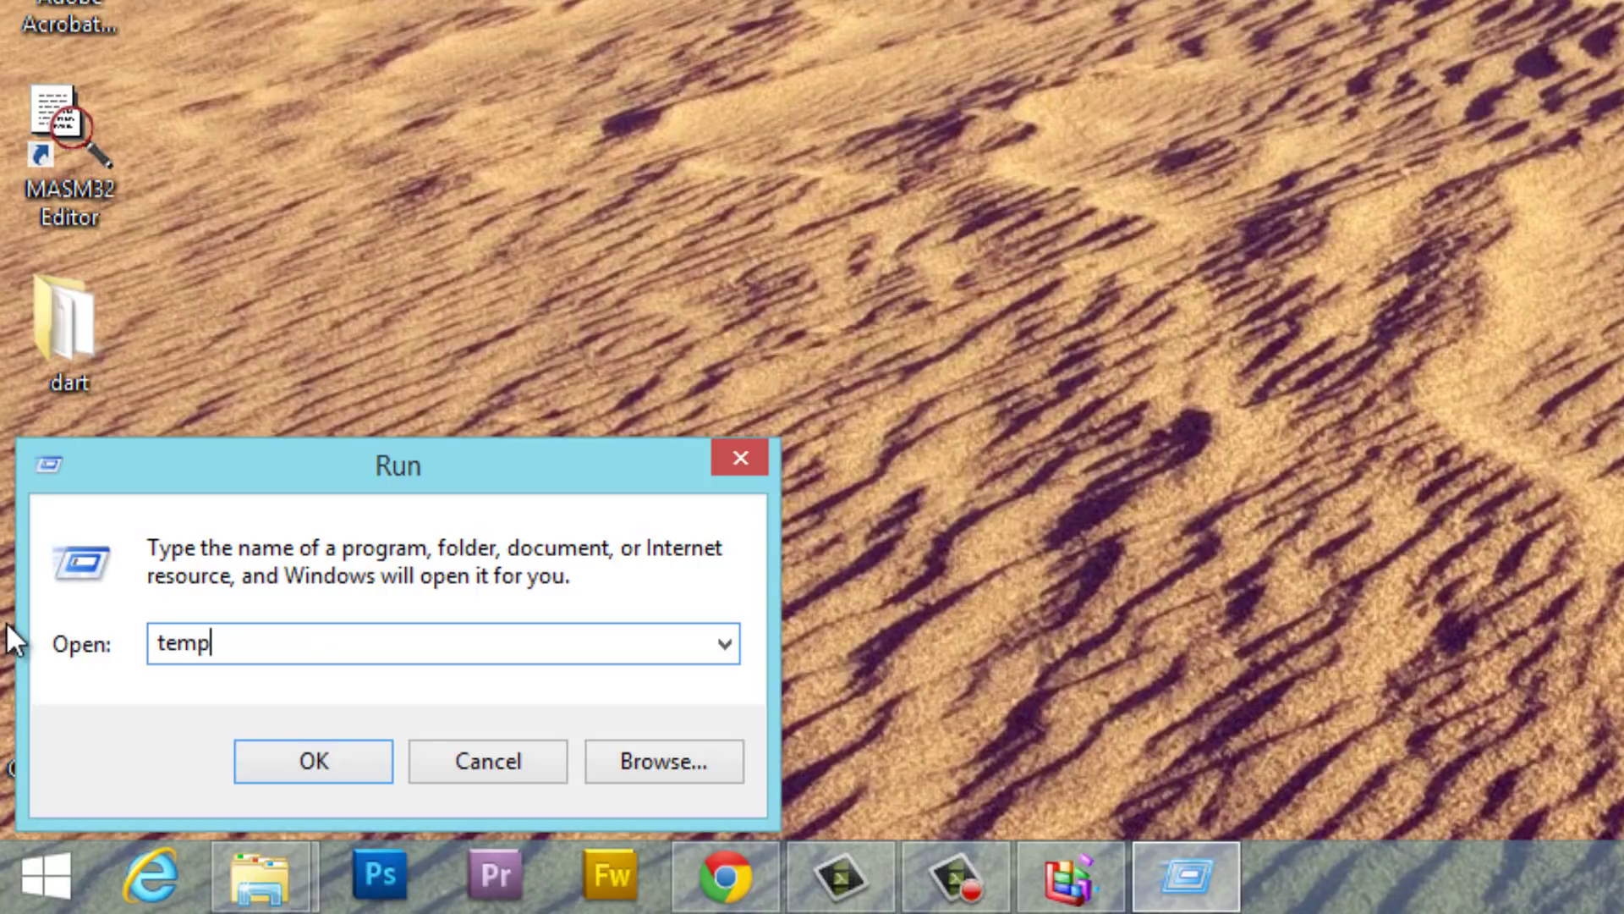
key(Return)
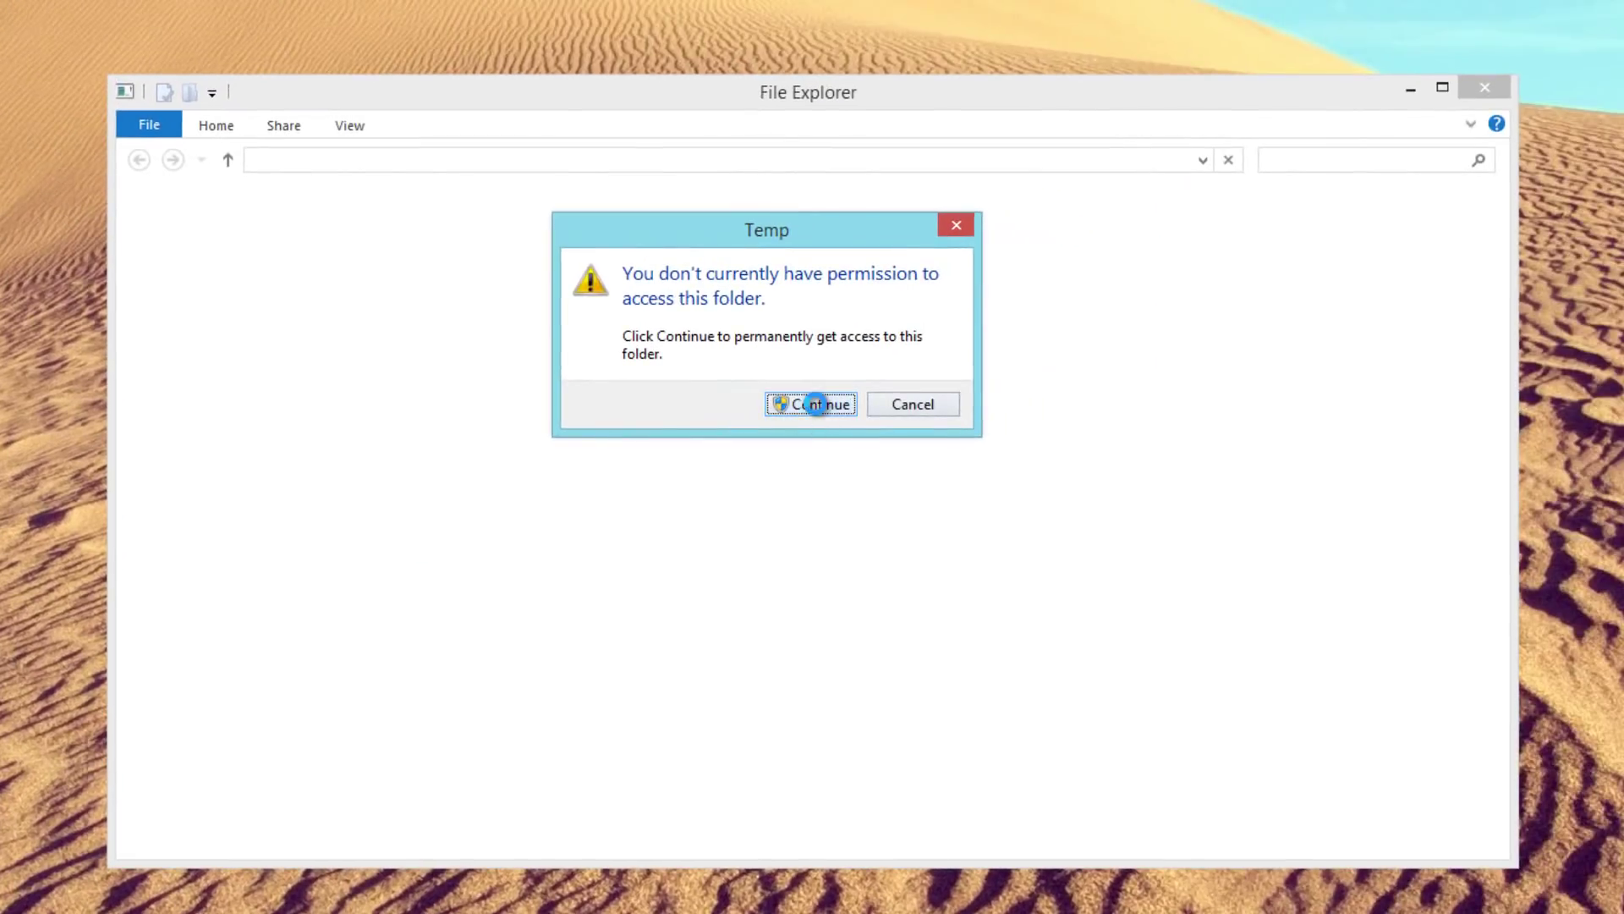
click(814, 403)
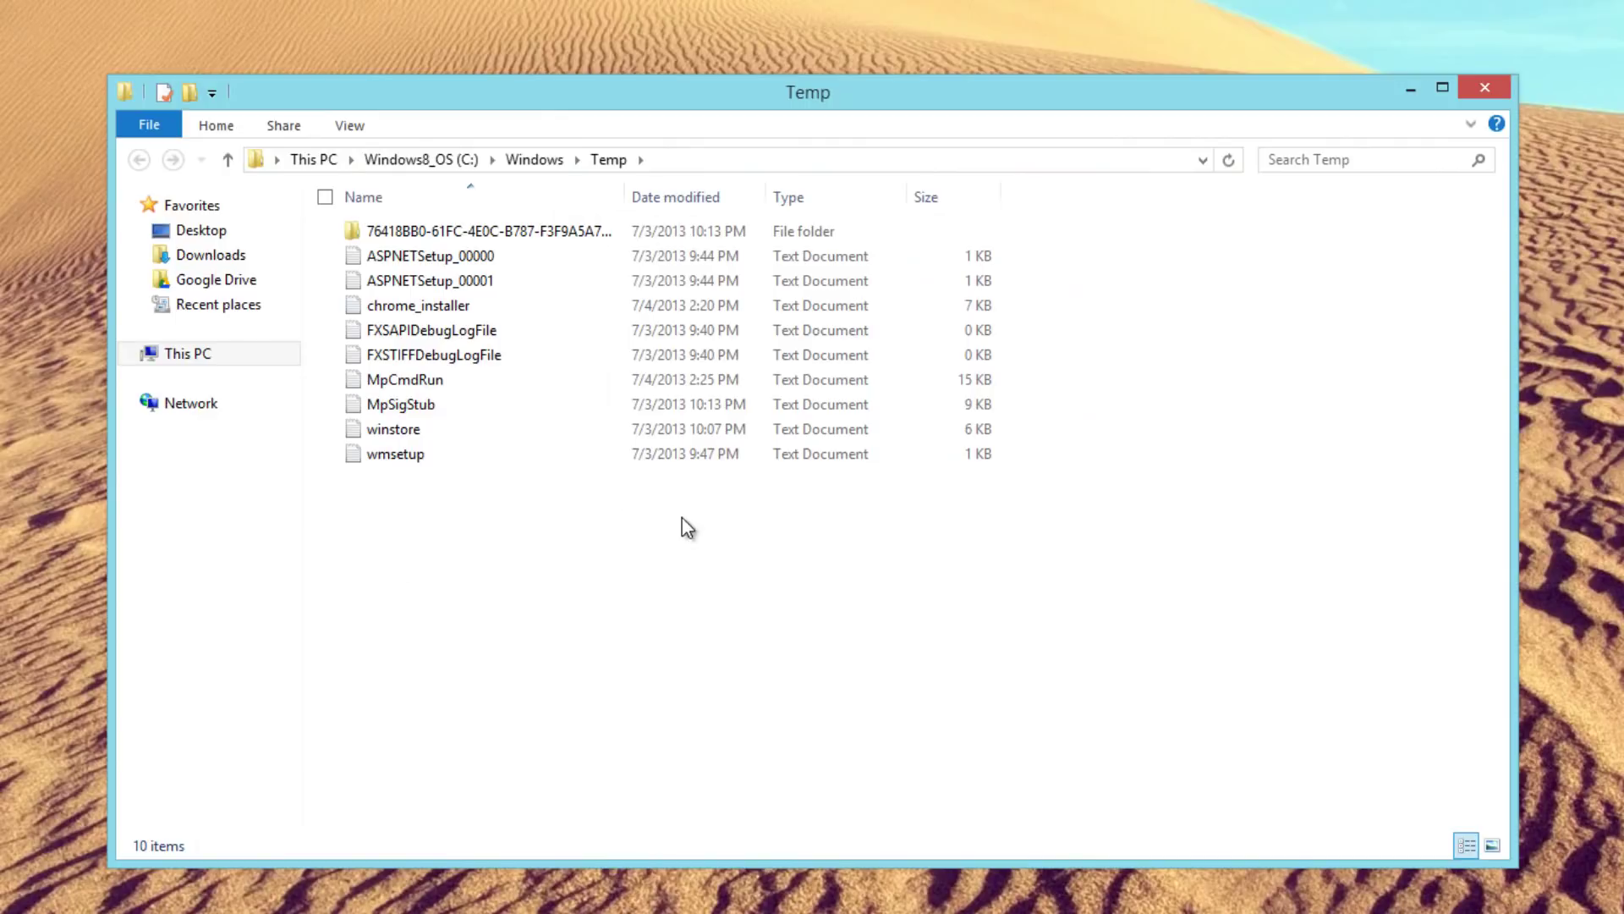
Delete all 10 items in C:\Windows\Temp
drag(687, 527, 296, 216)
right_click(401, 279)
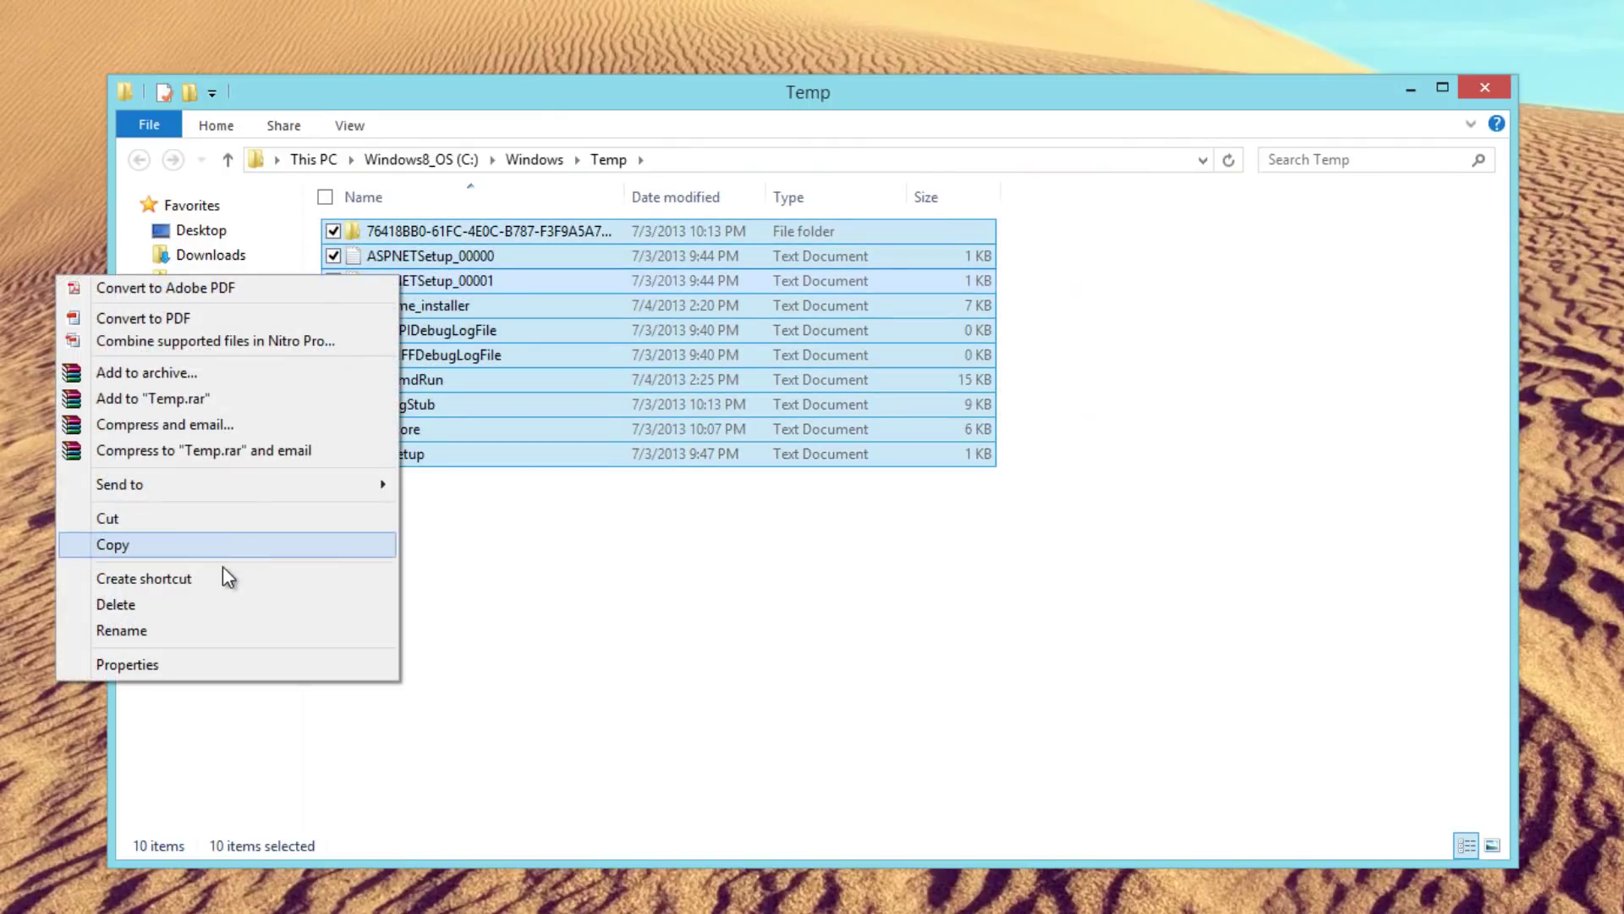
click(184, 594)
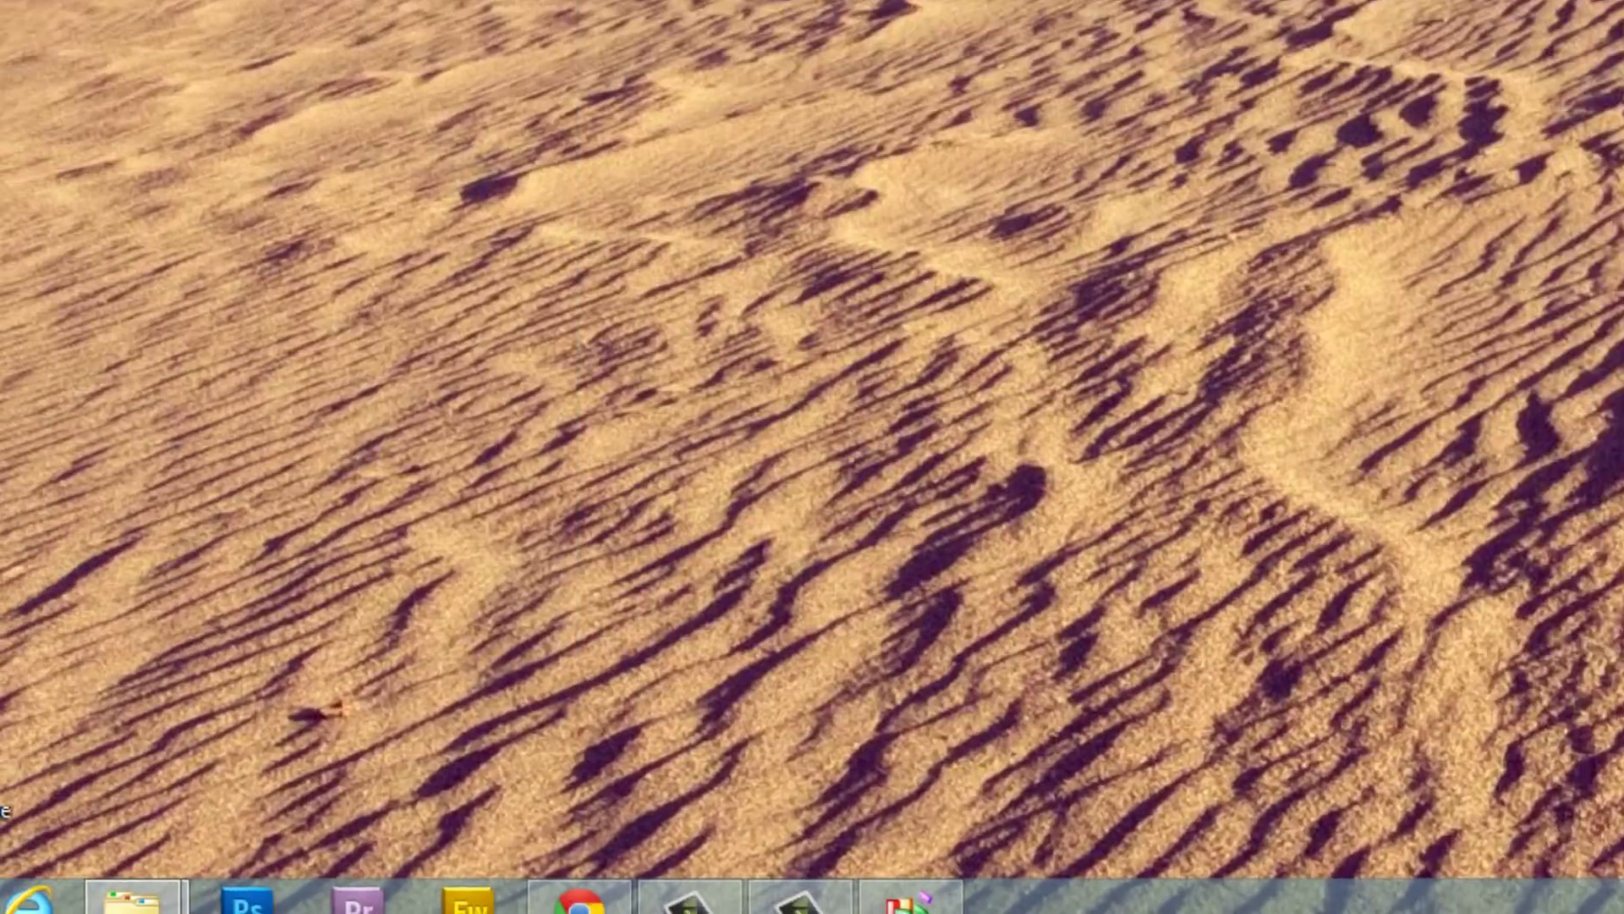
right_click(34, 893)
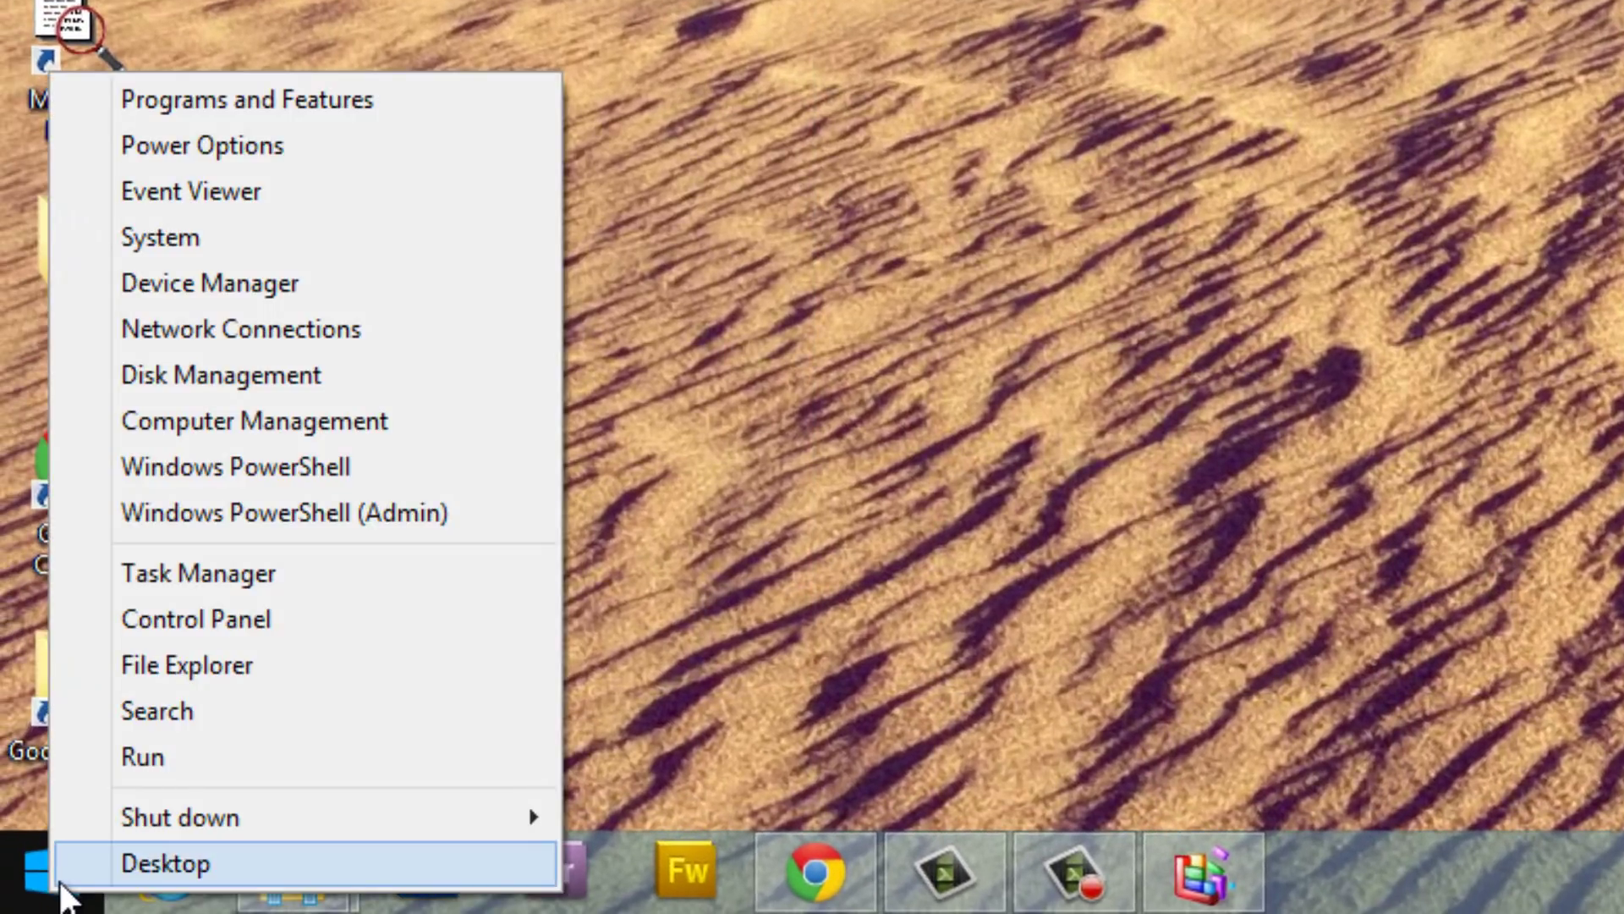
Open the Prefetch folder by running 'prefetch' and grant access
click(207, 757)
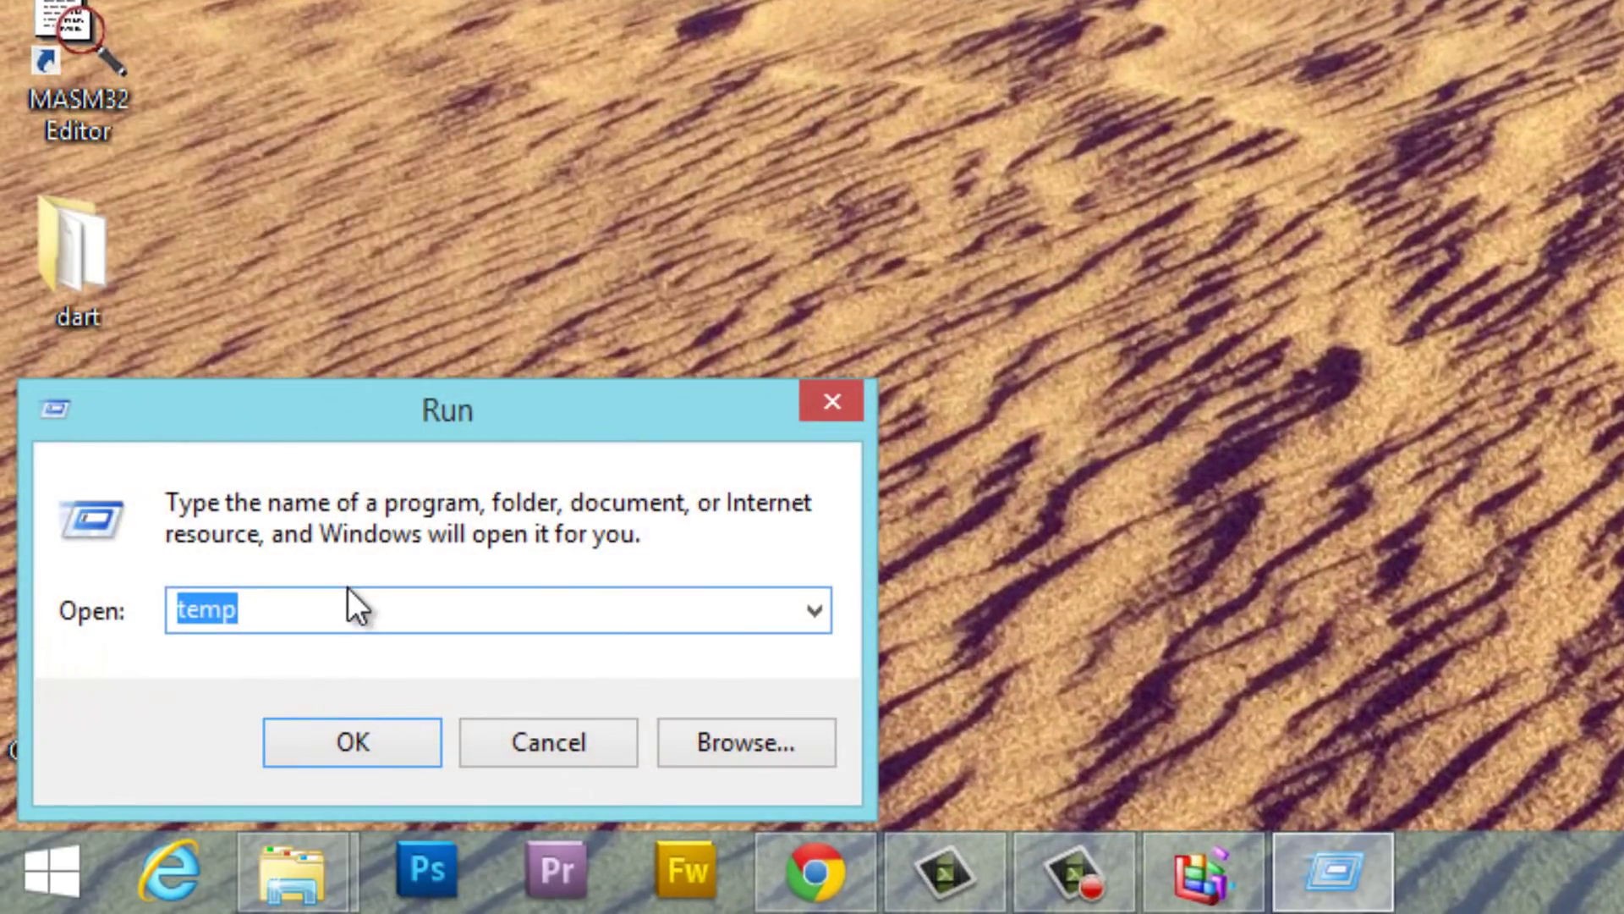
key(BackSpace)
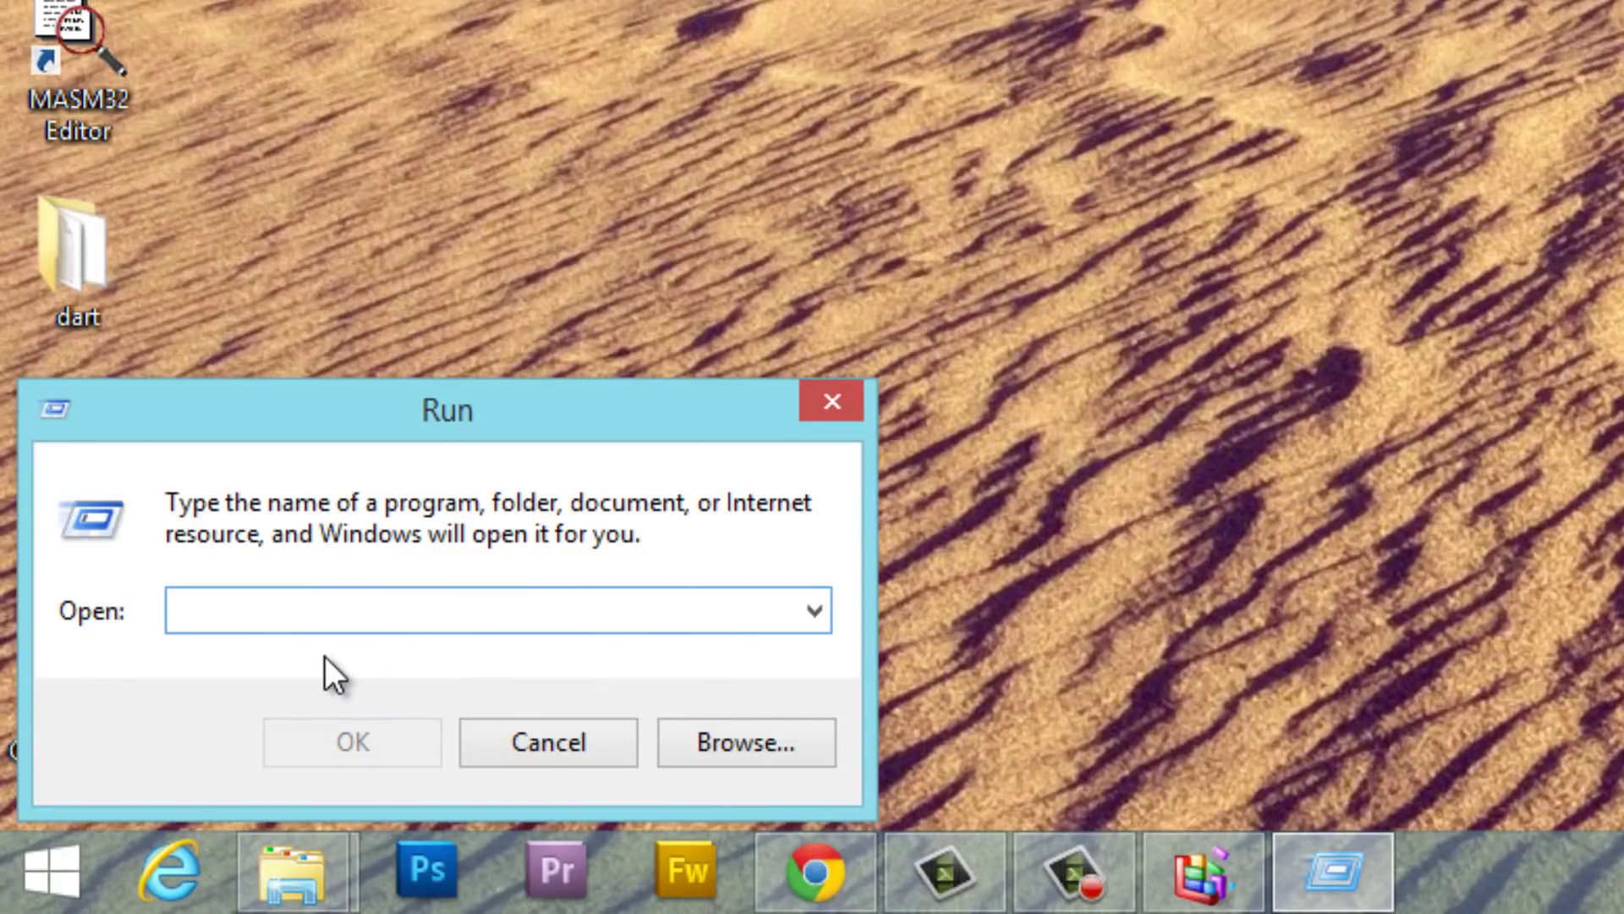
text(pre)
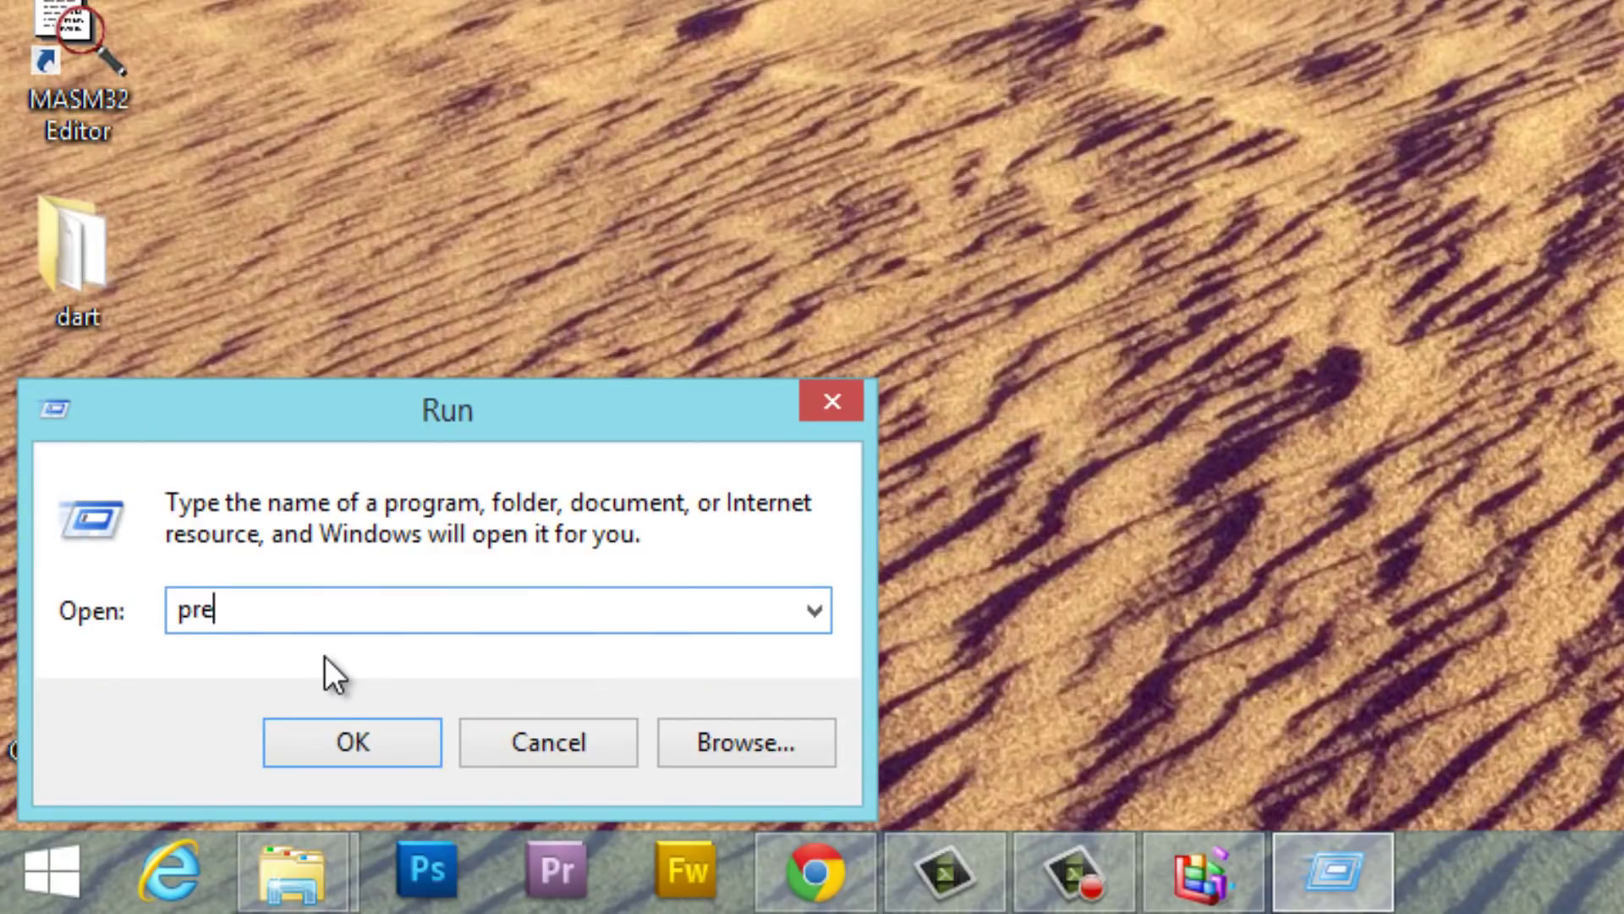
text(fetch)
key(Return)
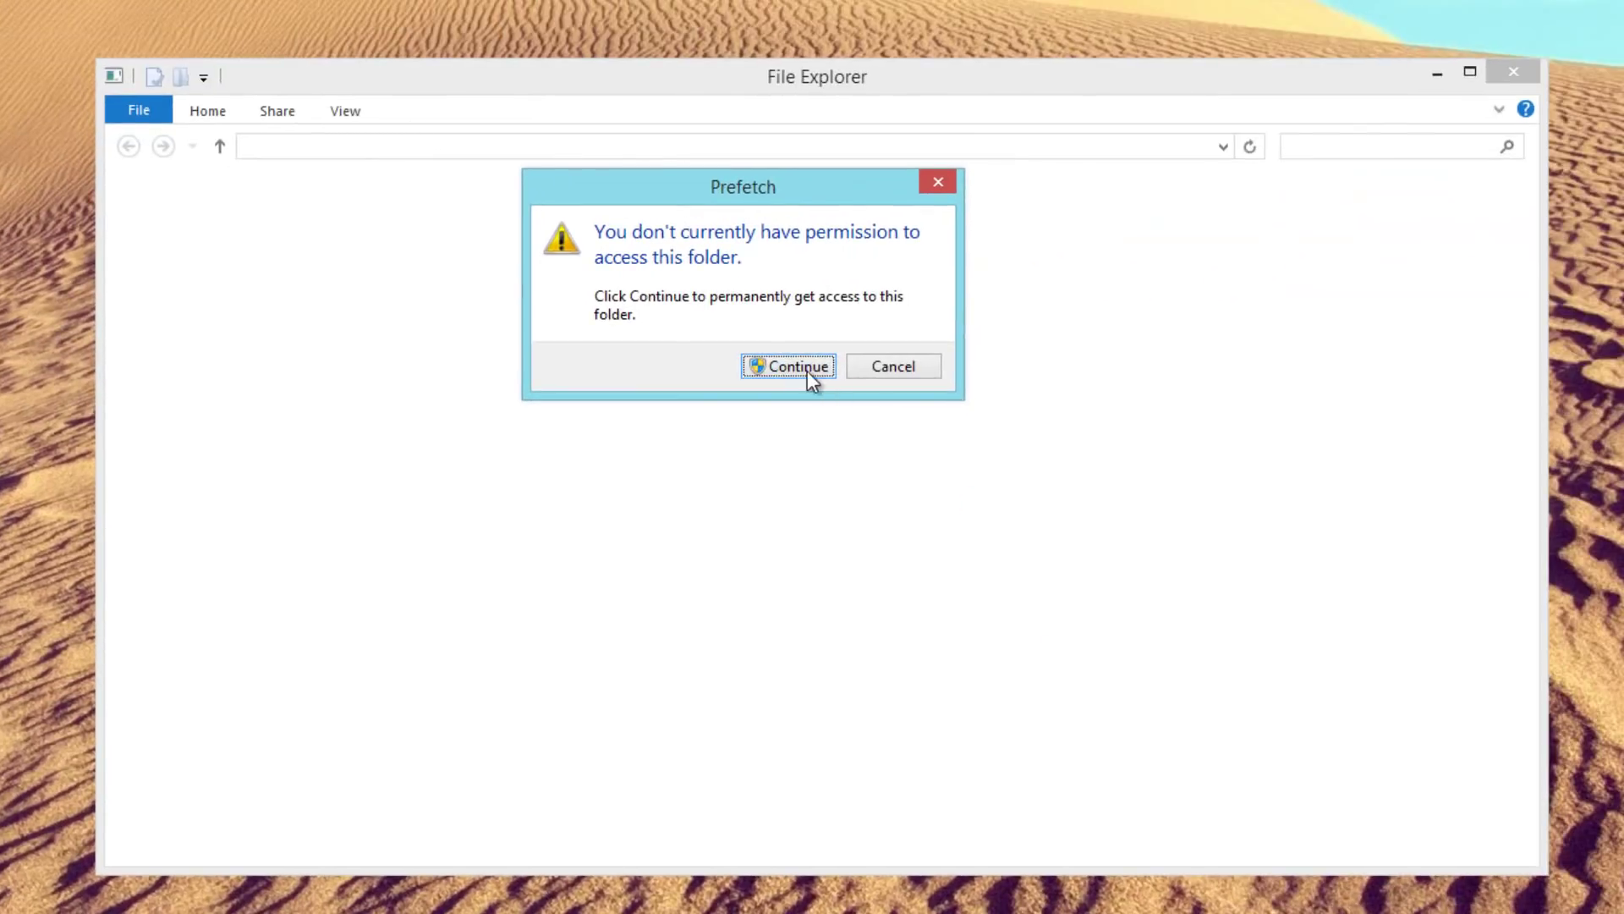
click(807, 371)
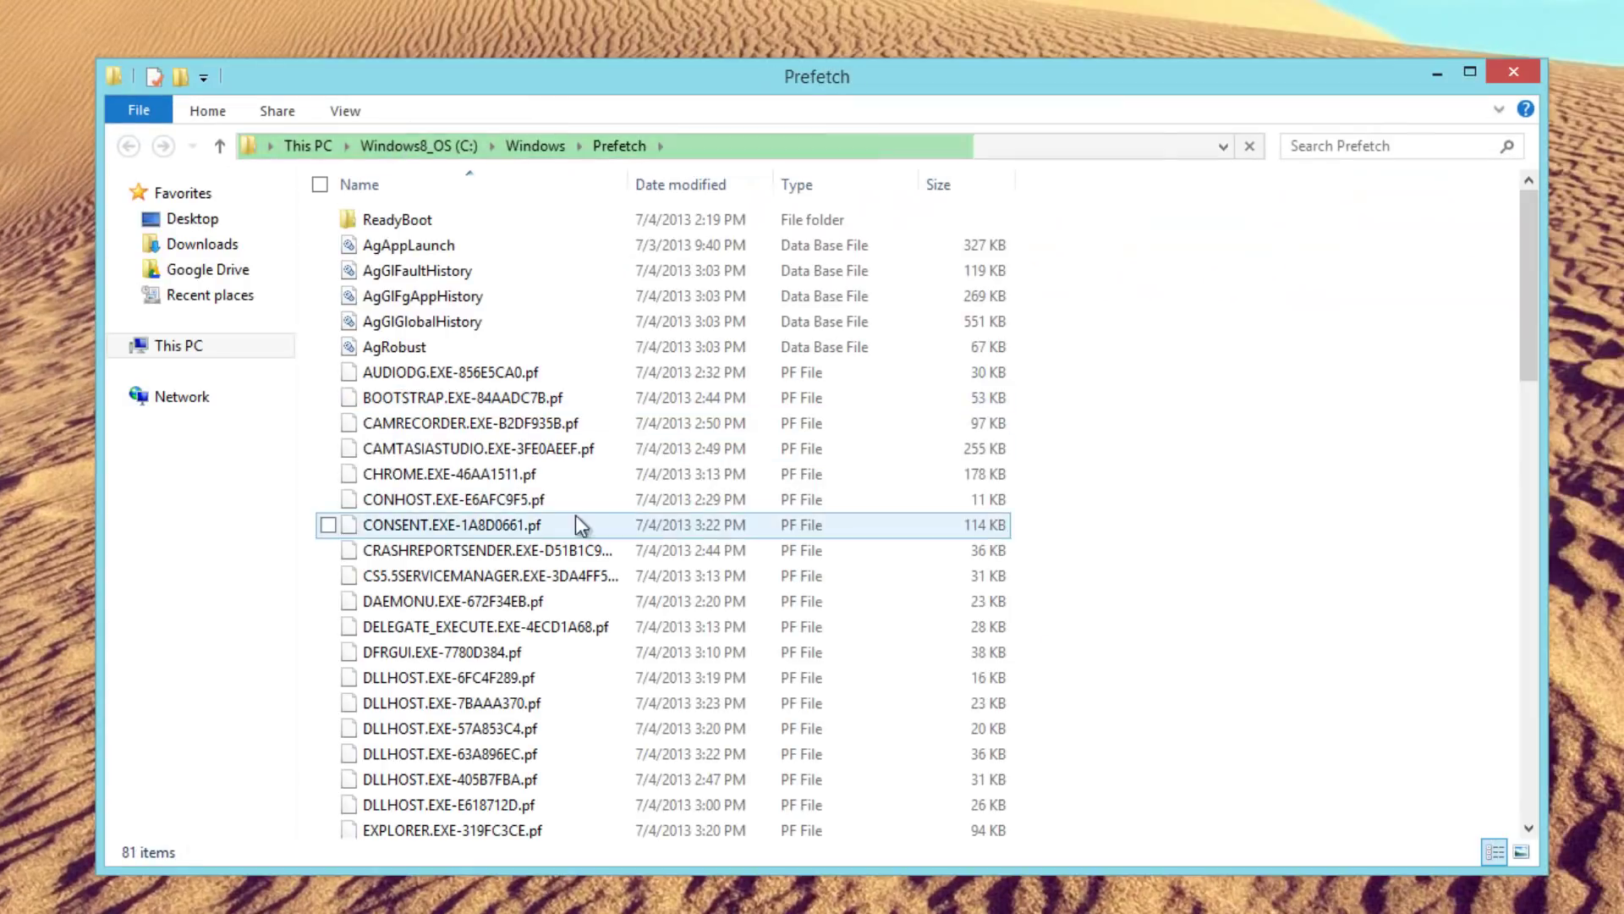
Delete all 81 items in the Prefetch folder
scroll(1311, 296, down, 11)
scroll(1337, 293, down, 7)
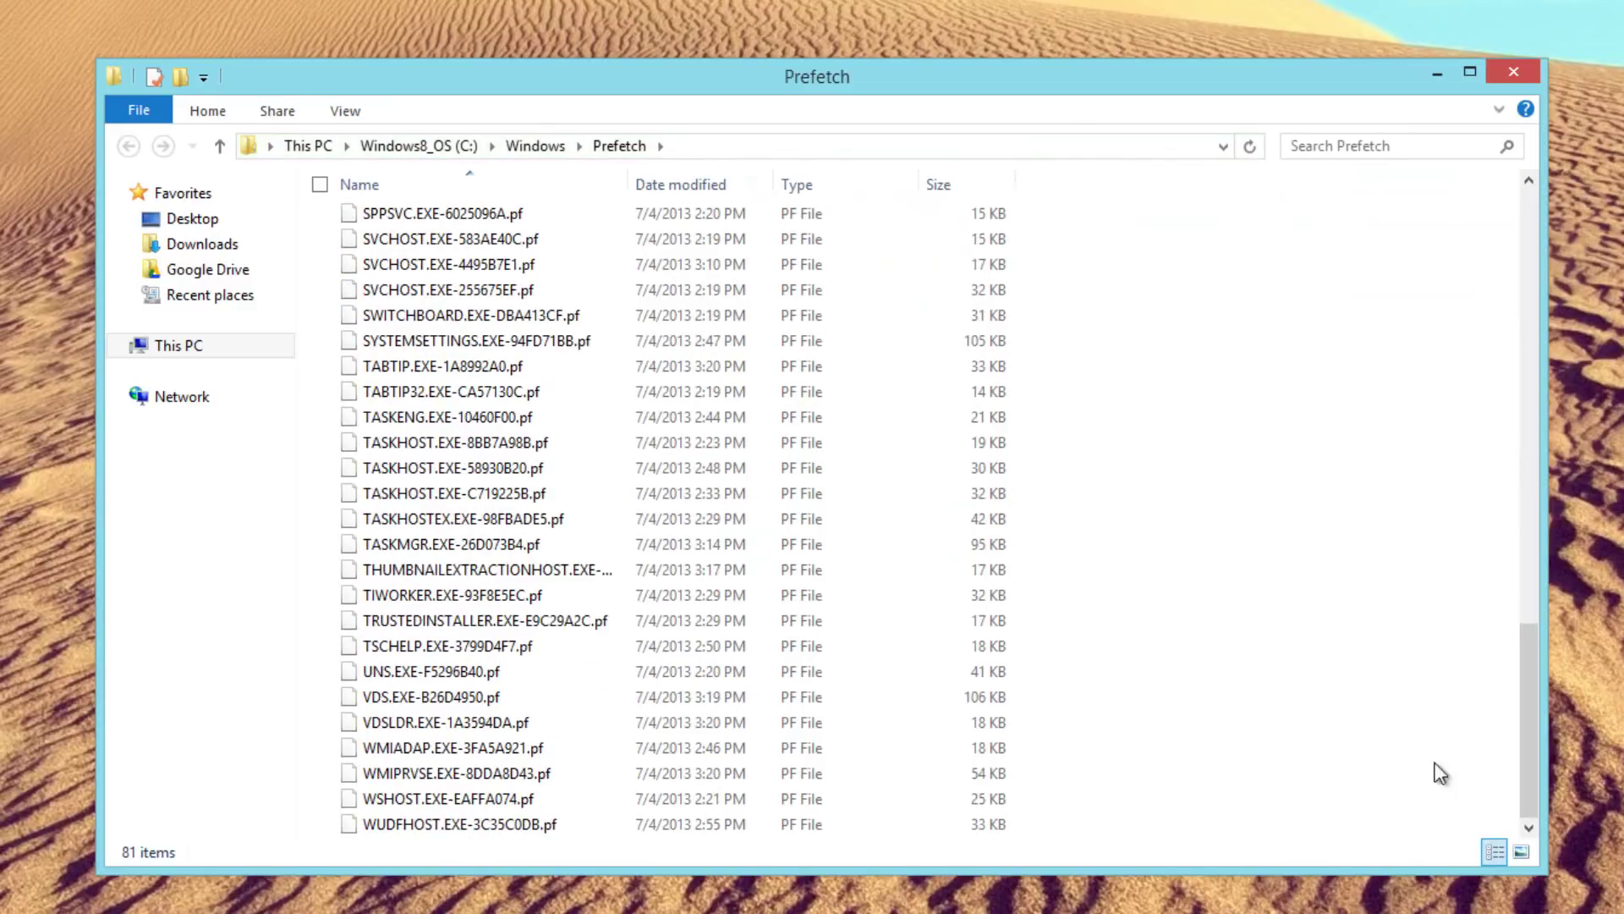
drag(1430, 839, 254, 178)
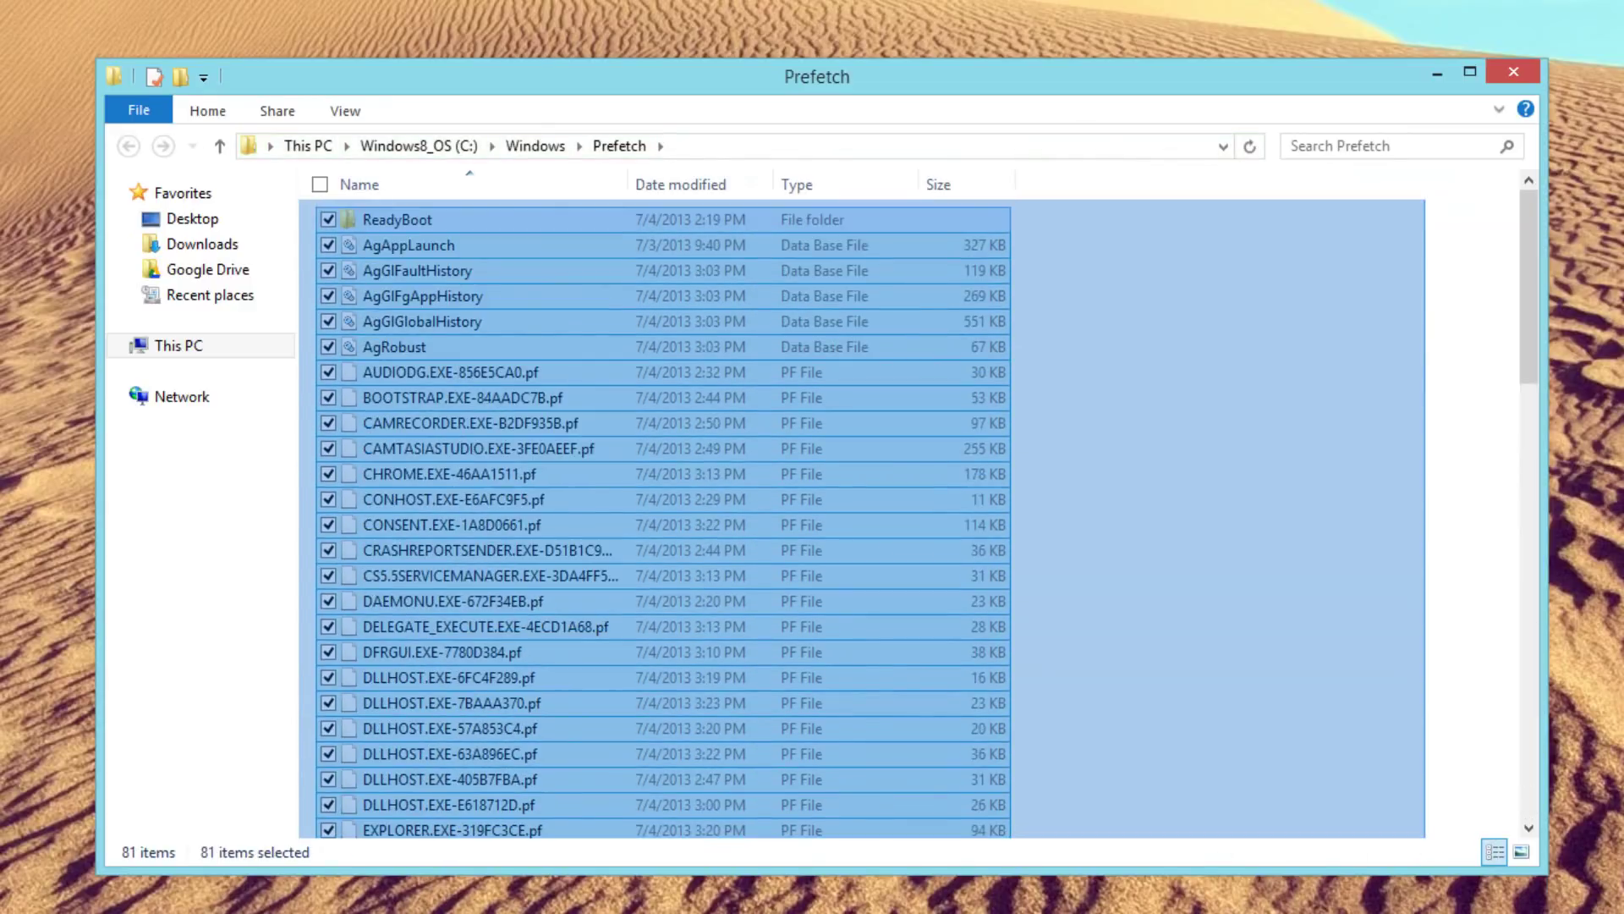
right_click(487, 392)
click(327, 642)
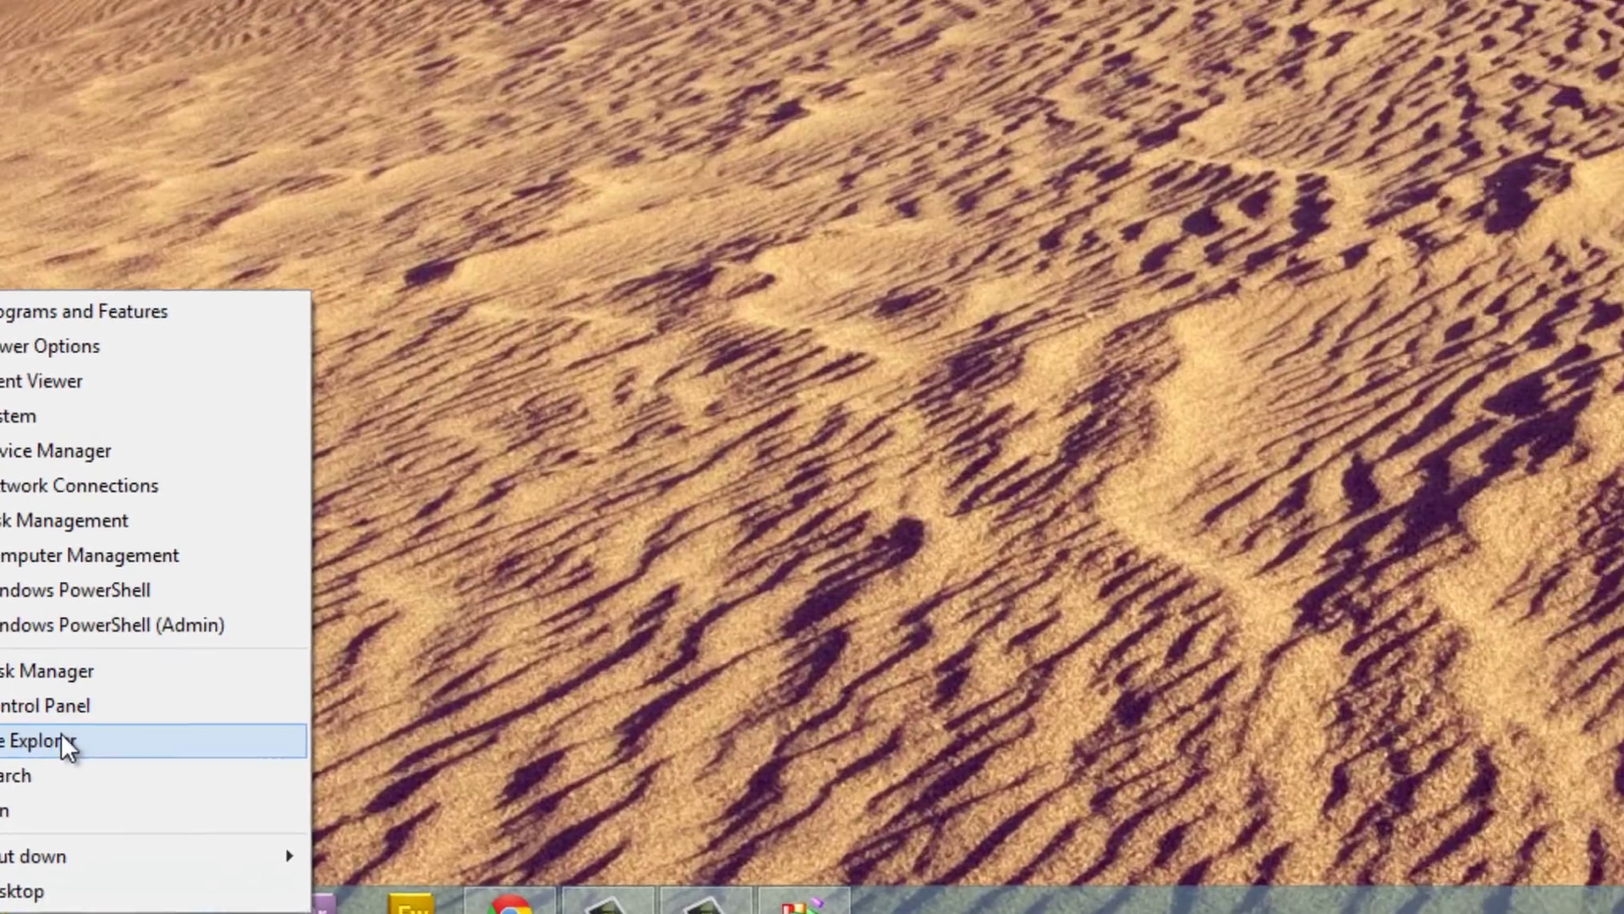
Run Disk Cleanup on Windows8_OS (C:) with system files included and delete the checked files
click(179, 696)
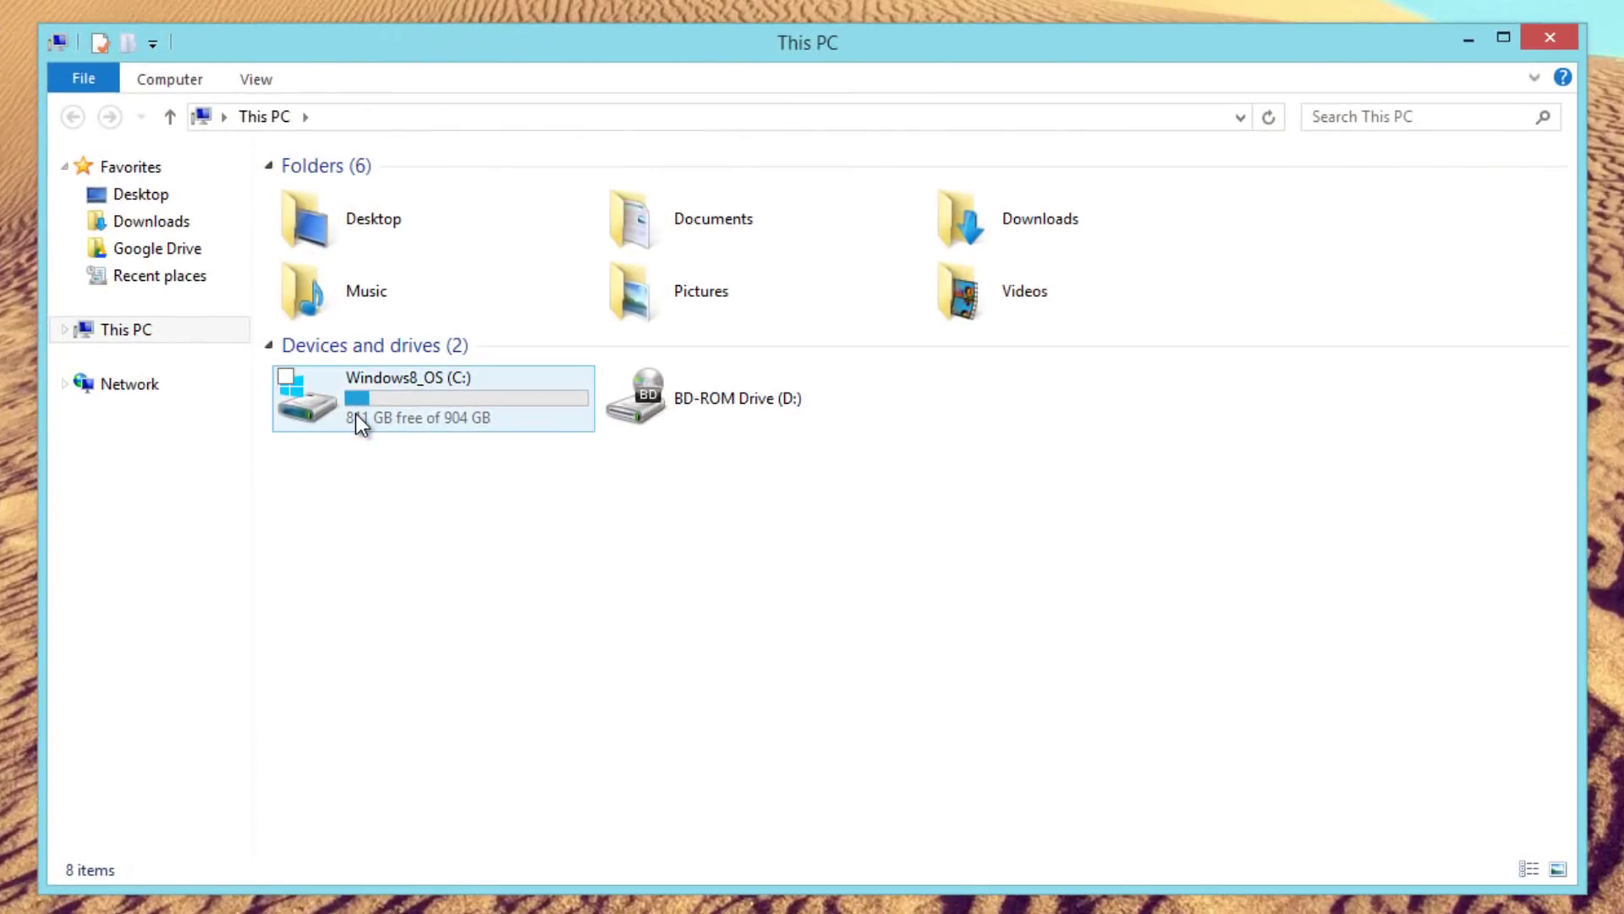
mouse_move(356, 414)
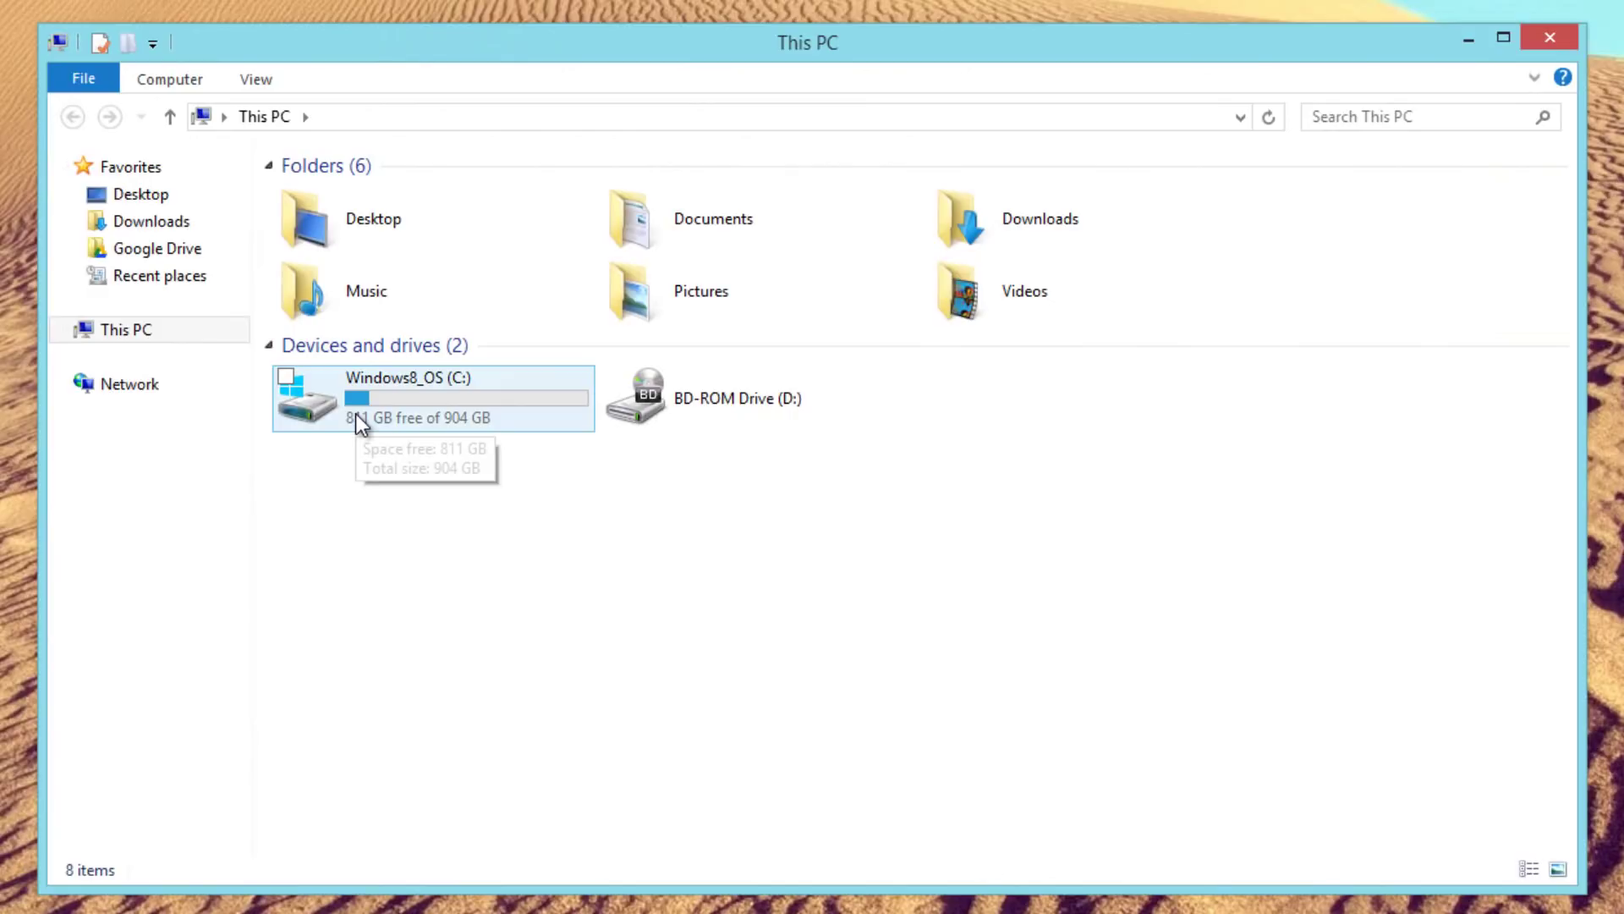
right_click(413, 400)
click(120, 872)
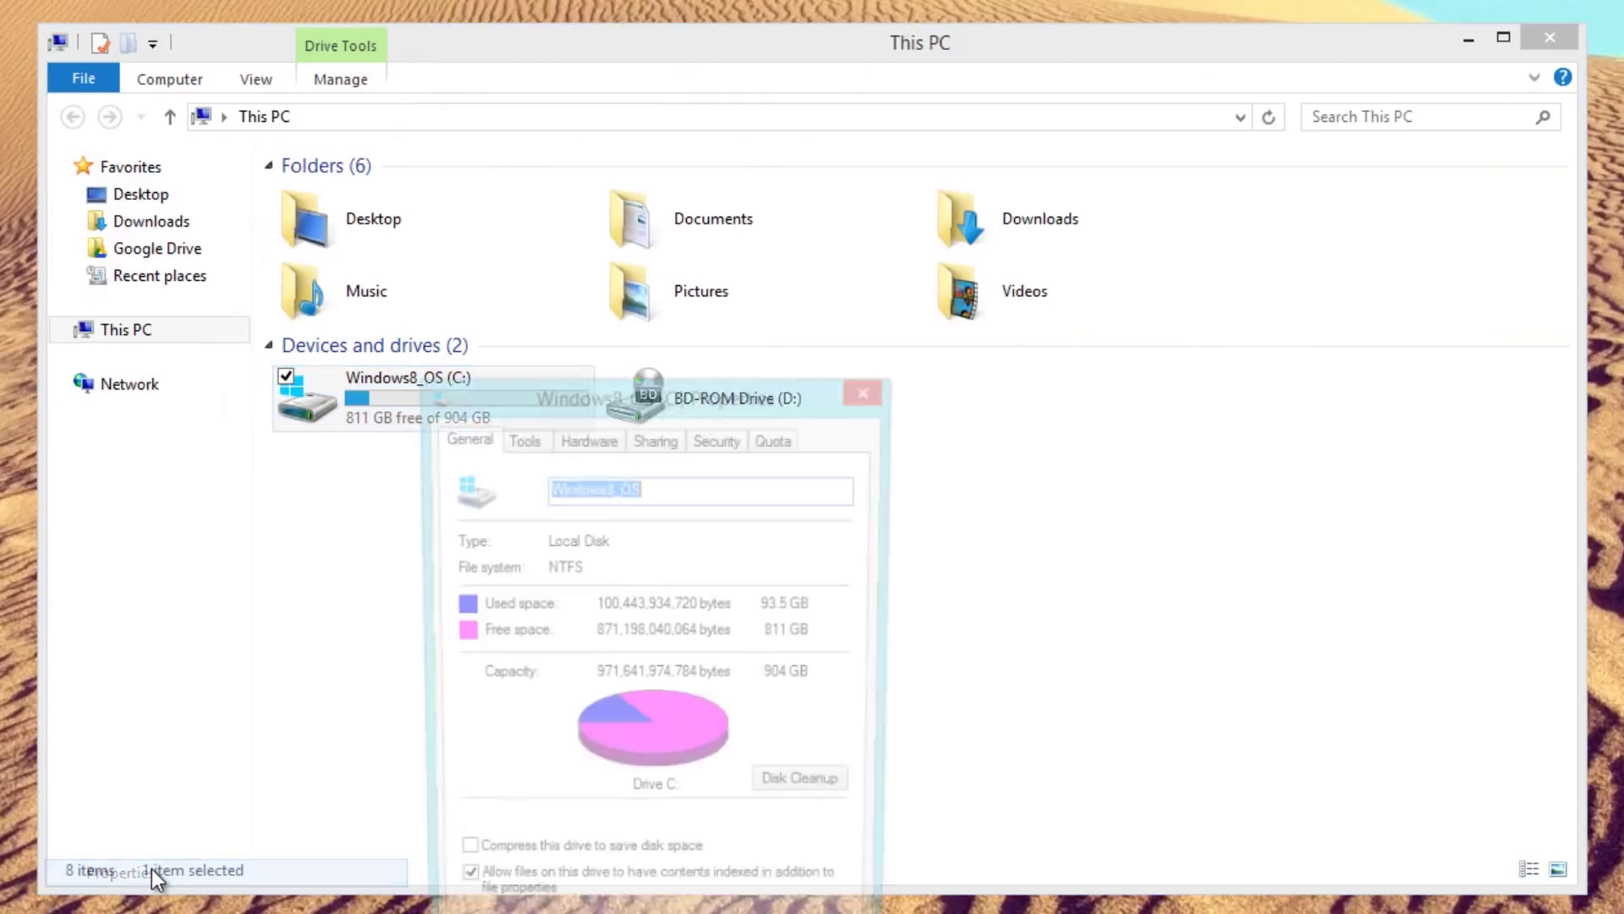
click(799, 793)
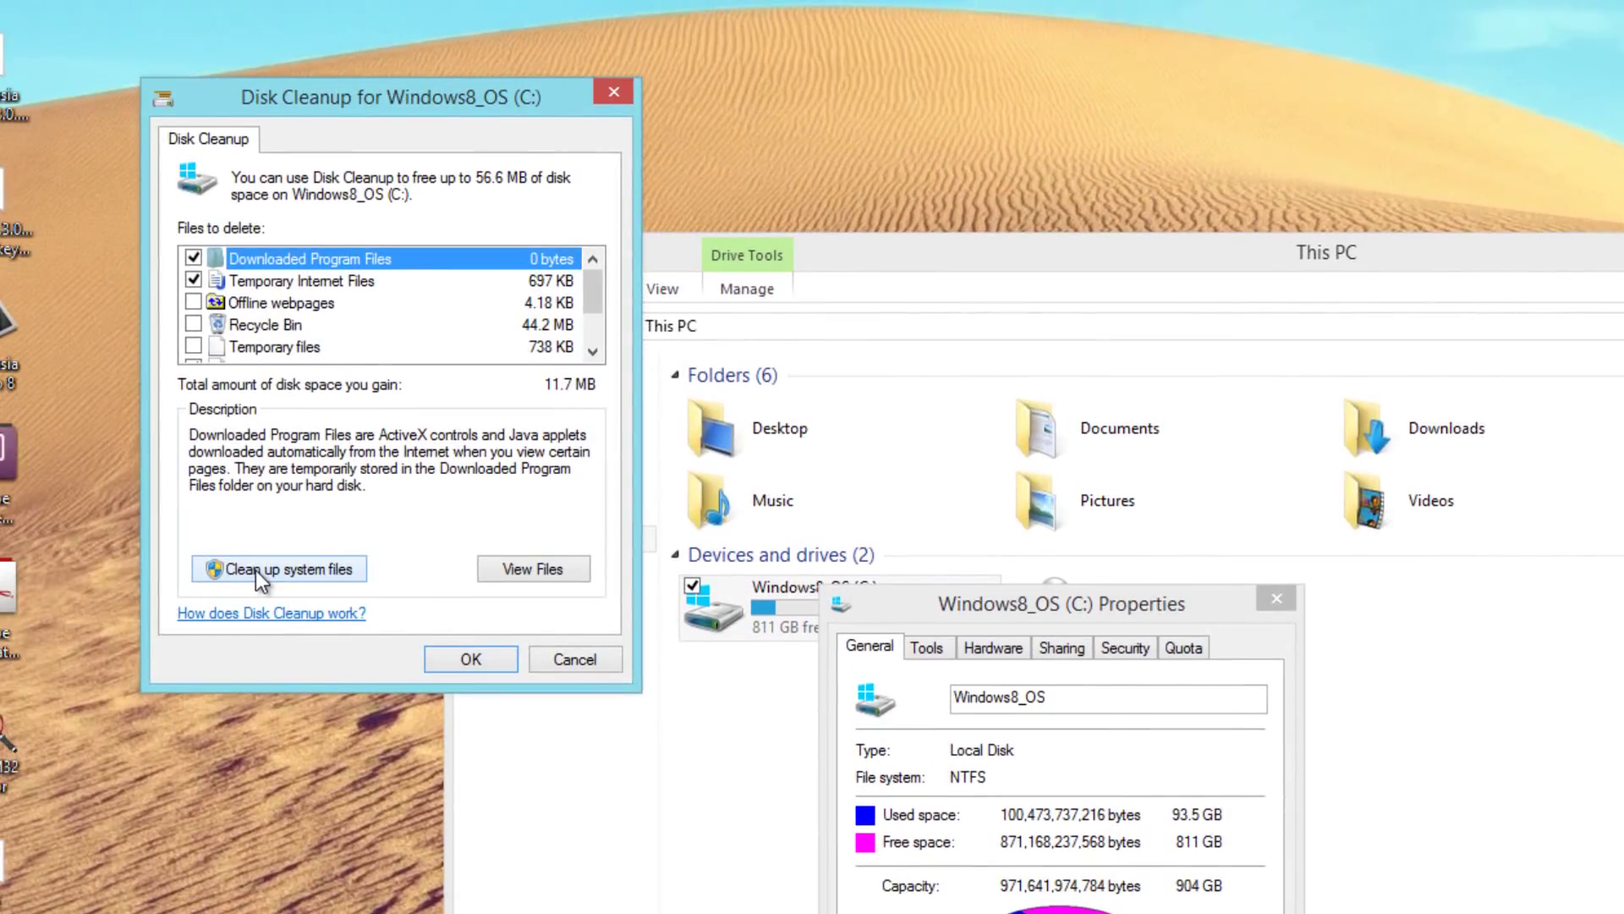
click(258, 572)
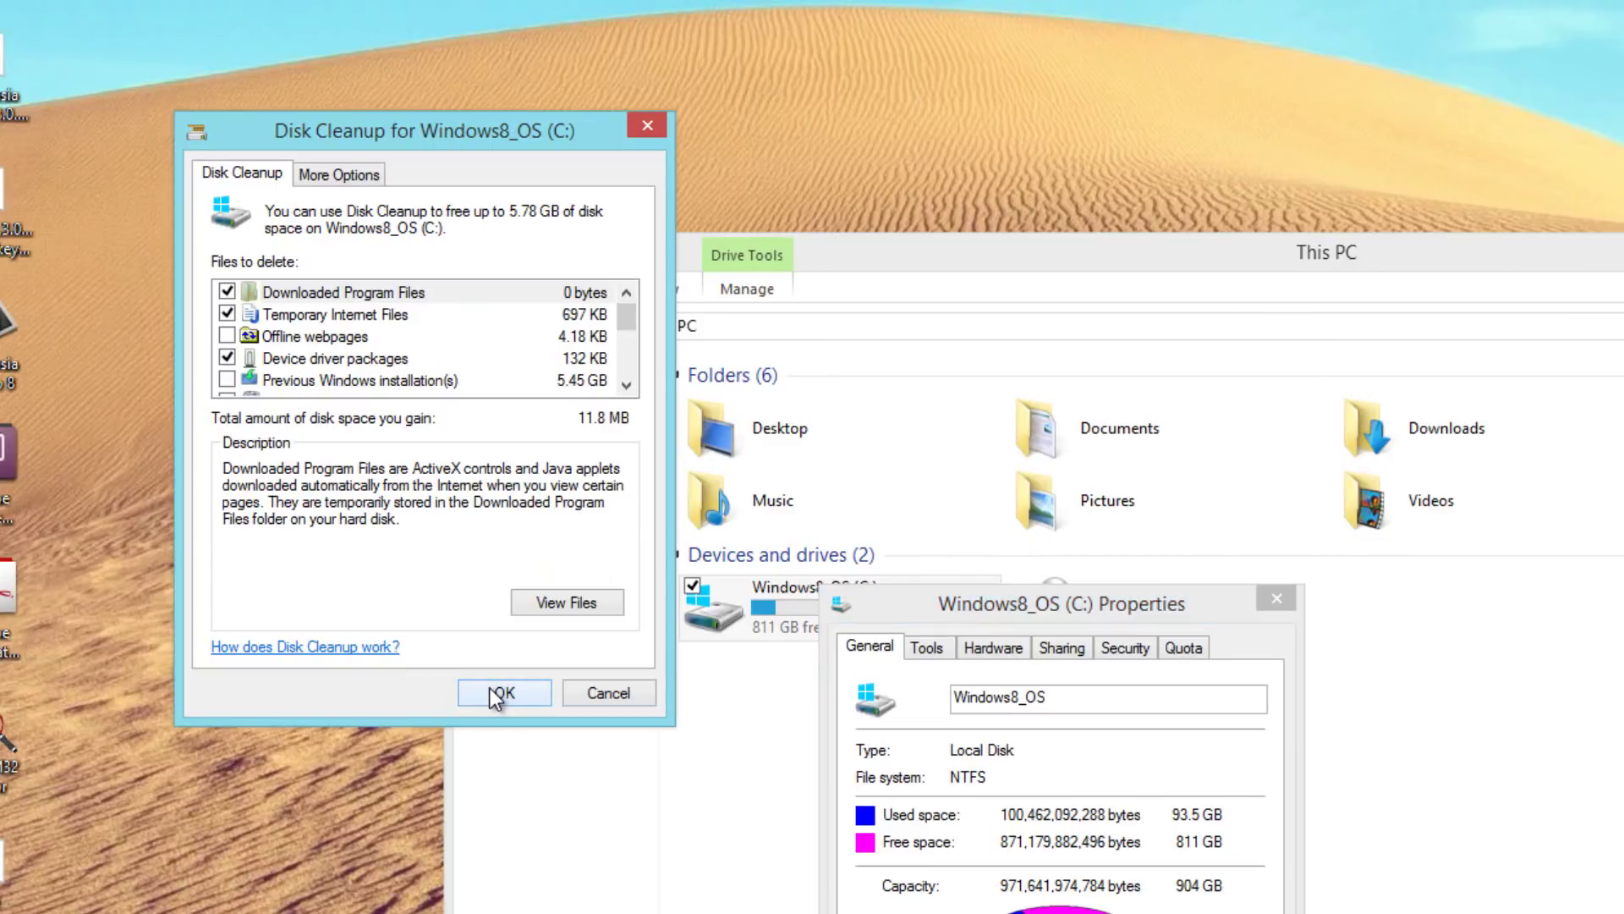
click(497, 695)
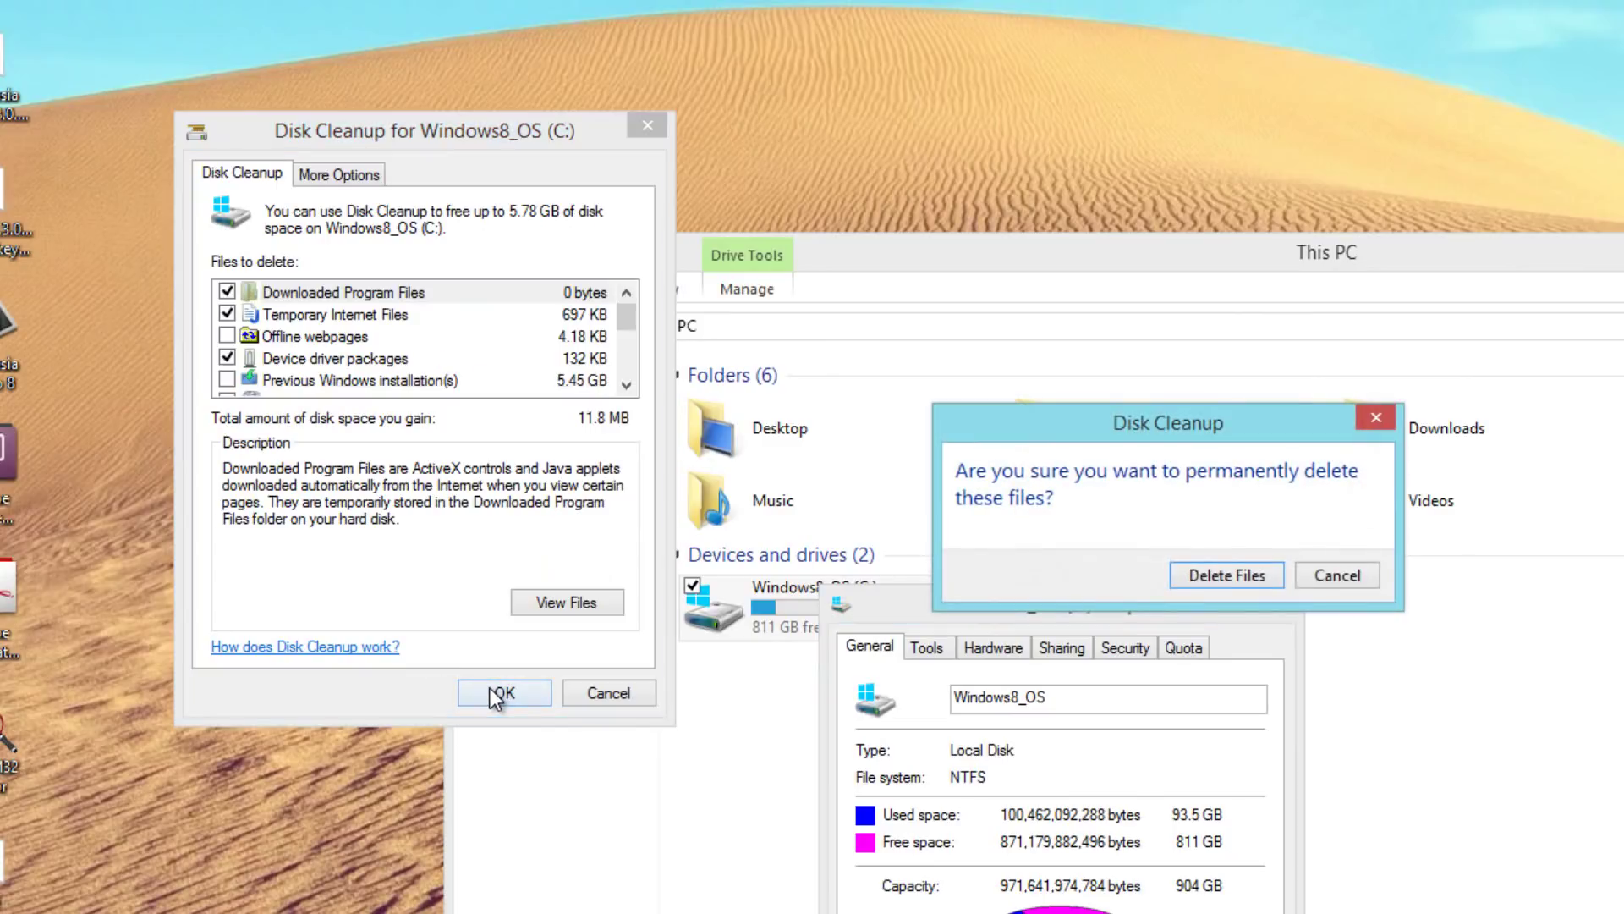
click(1239, 579)
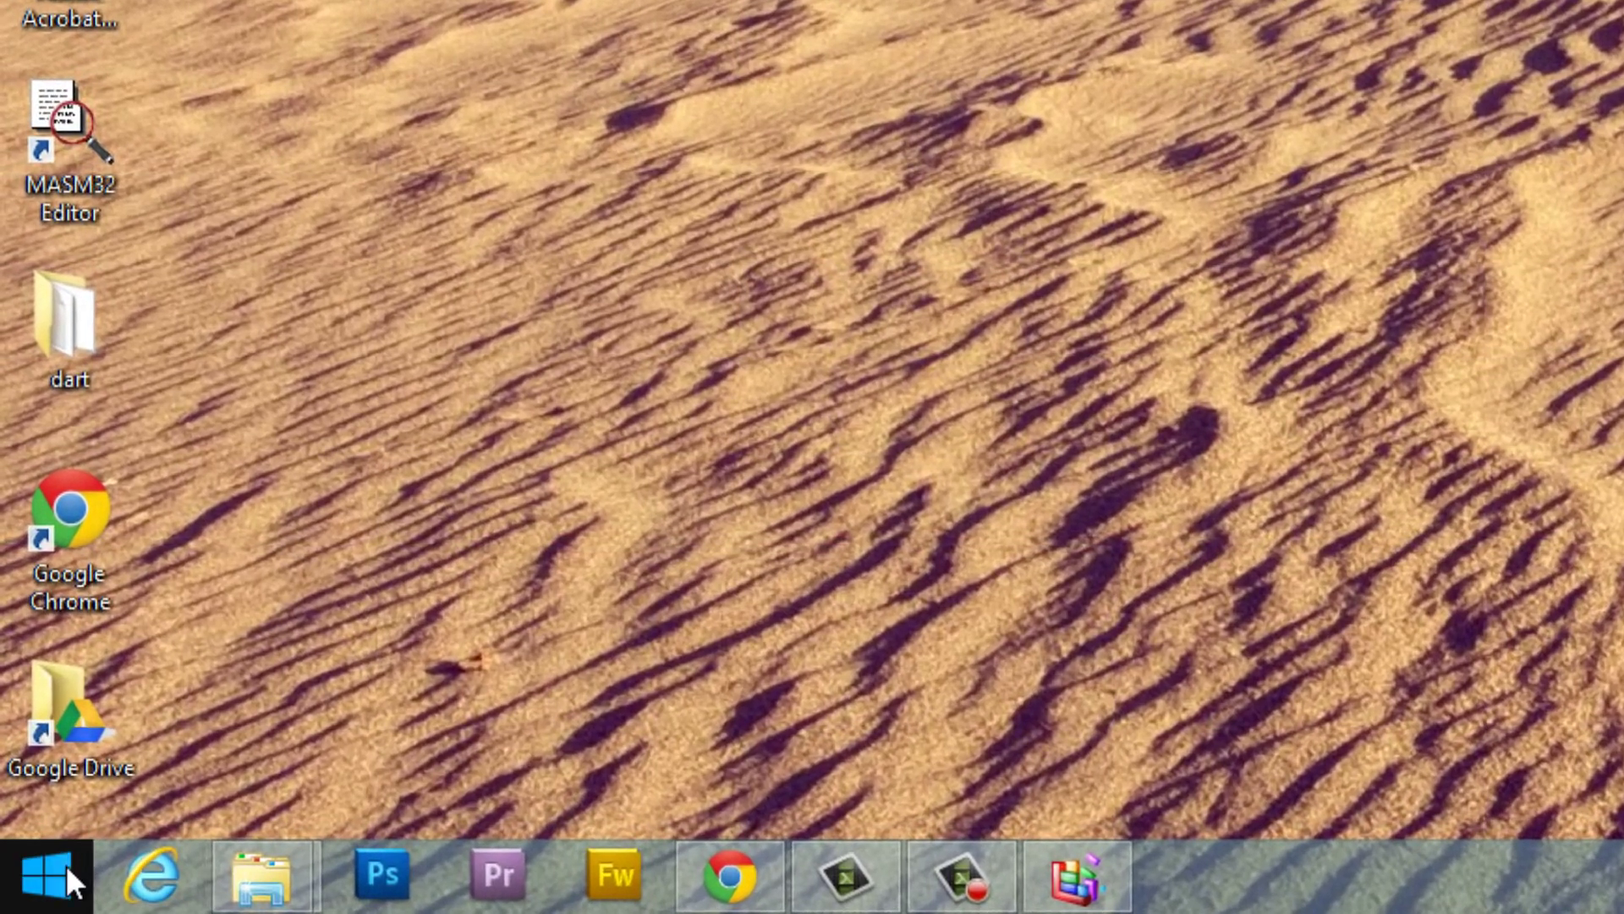
Launch msconfig and tick Hide all Microsoft services on the Services tab
right_click(66, 865)
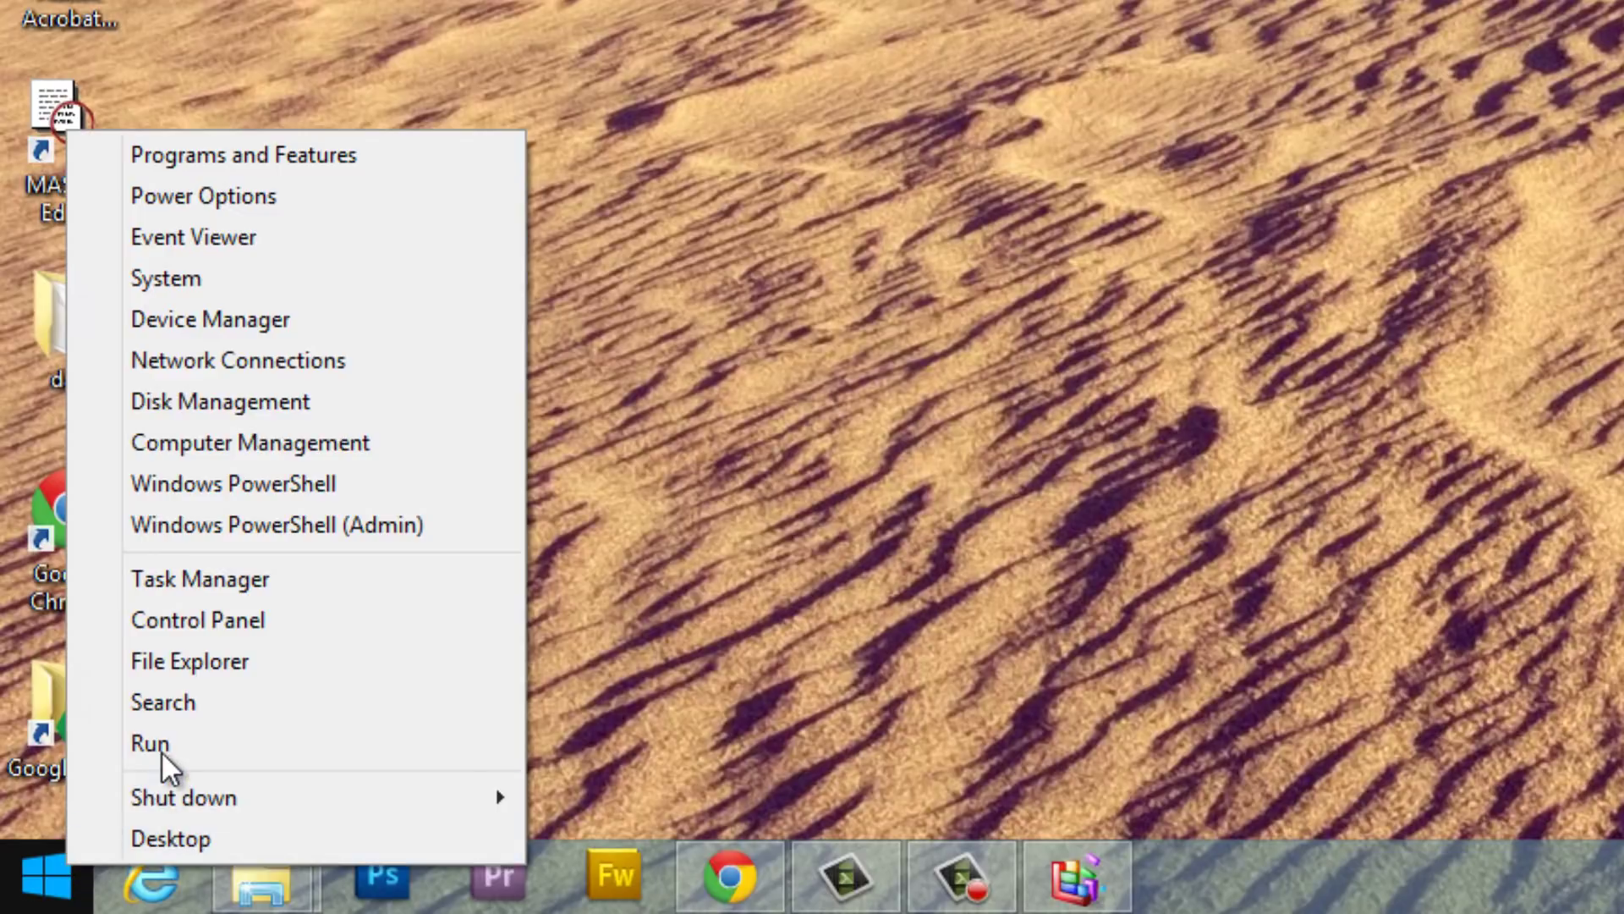
click(164, 748)
key(BackSpace)
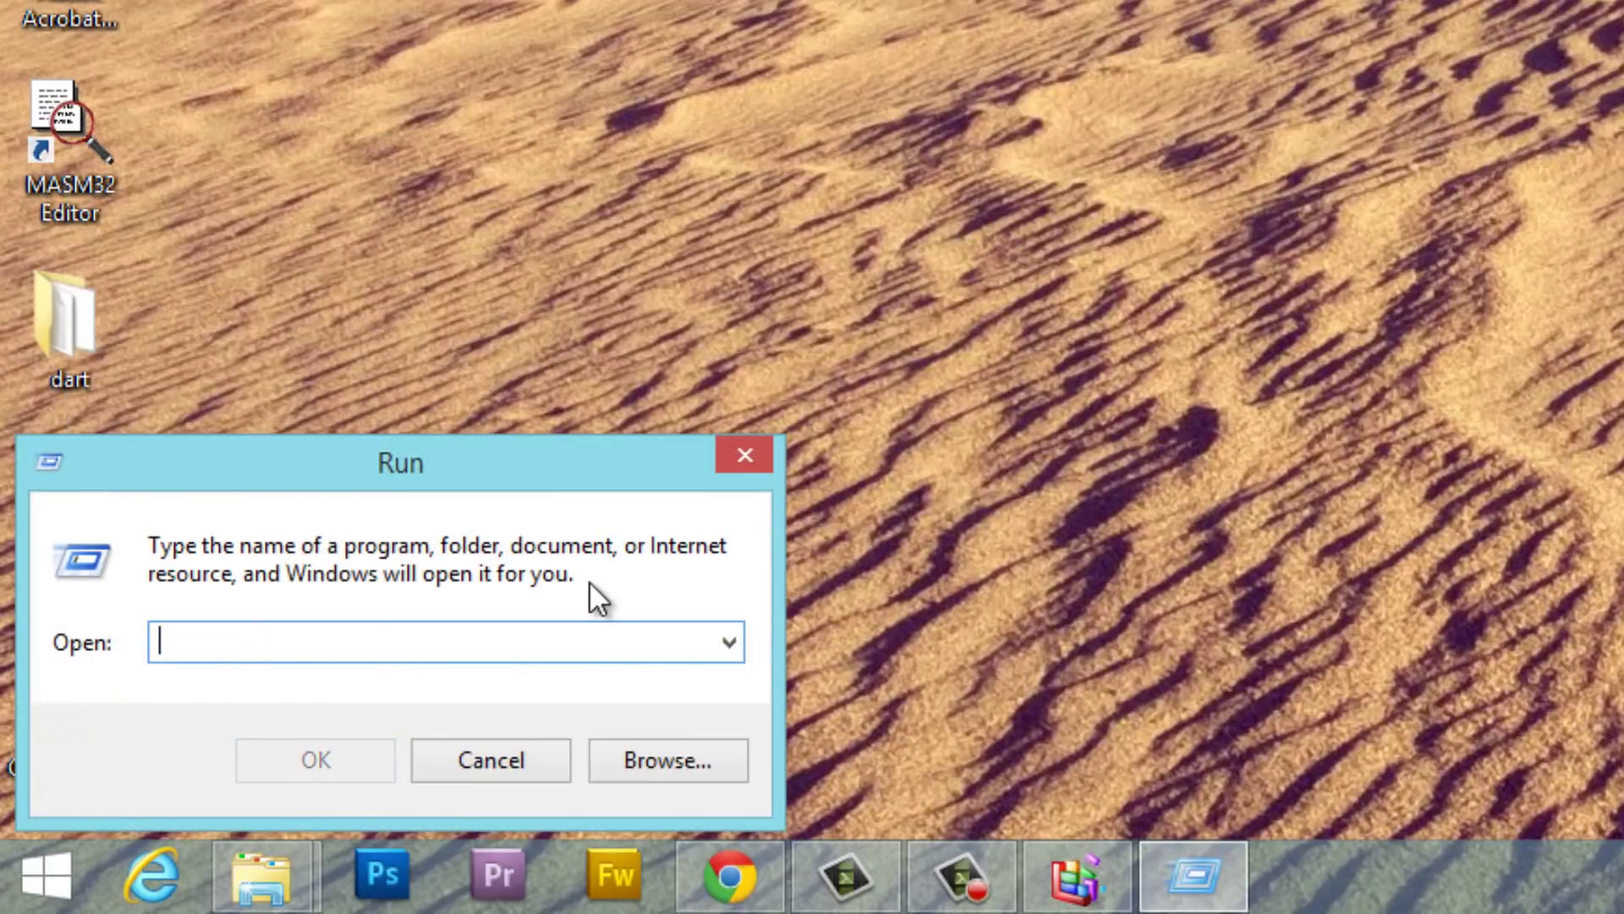
text(msconfig)
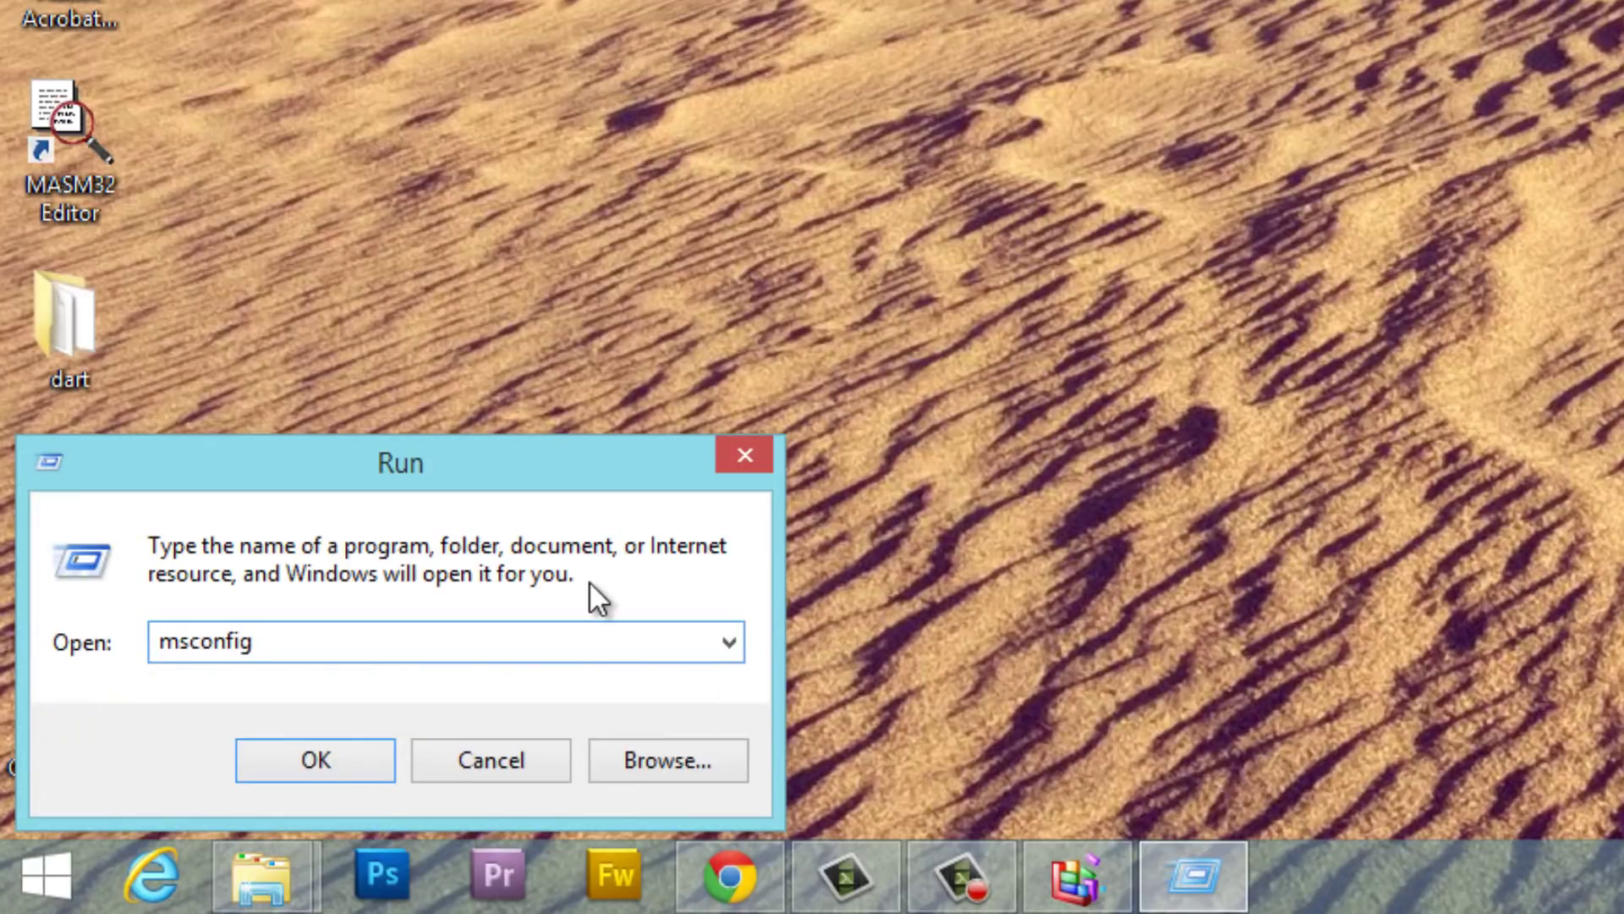
key(Return)
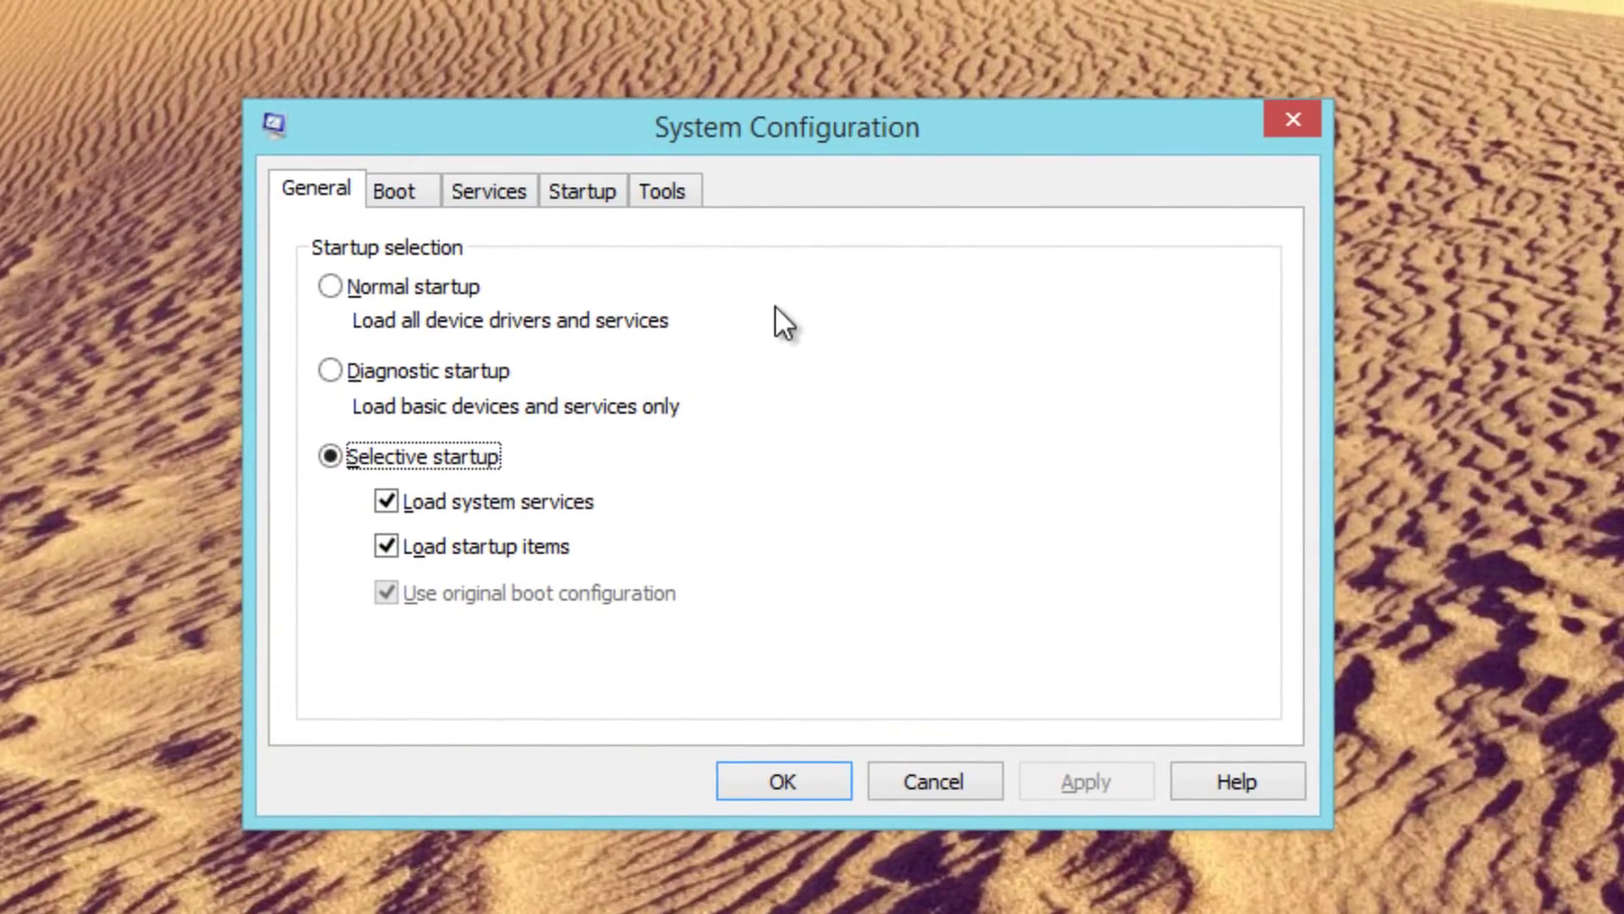
click(484, 196)
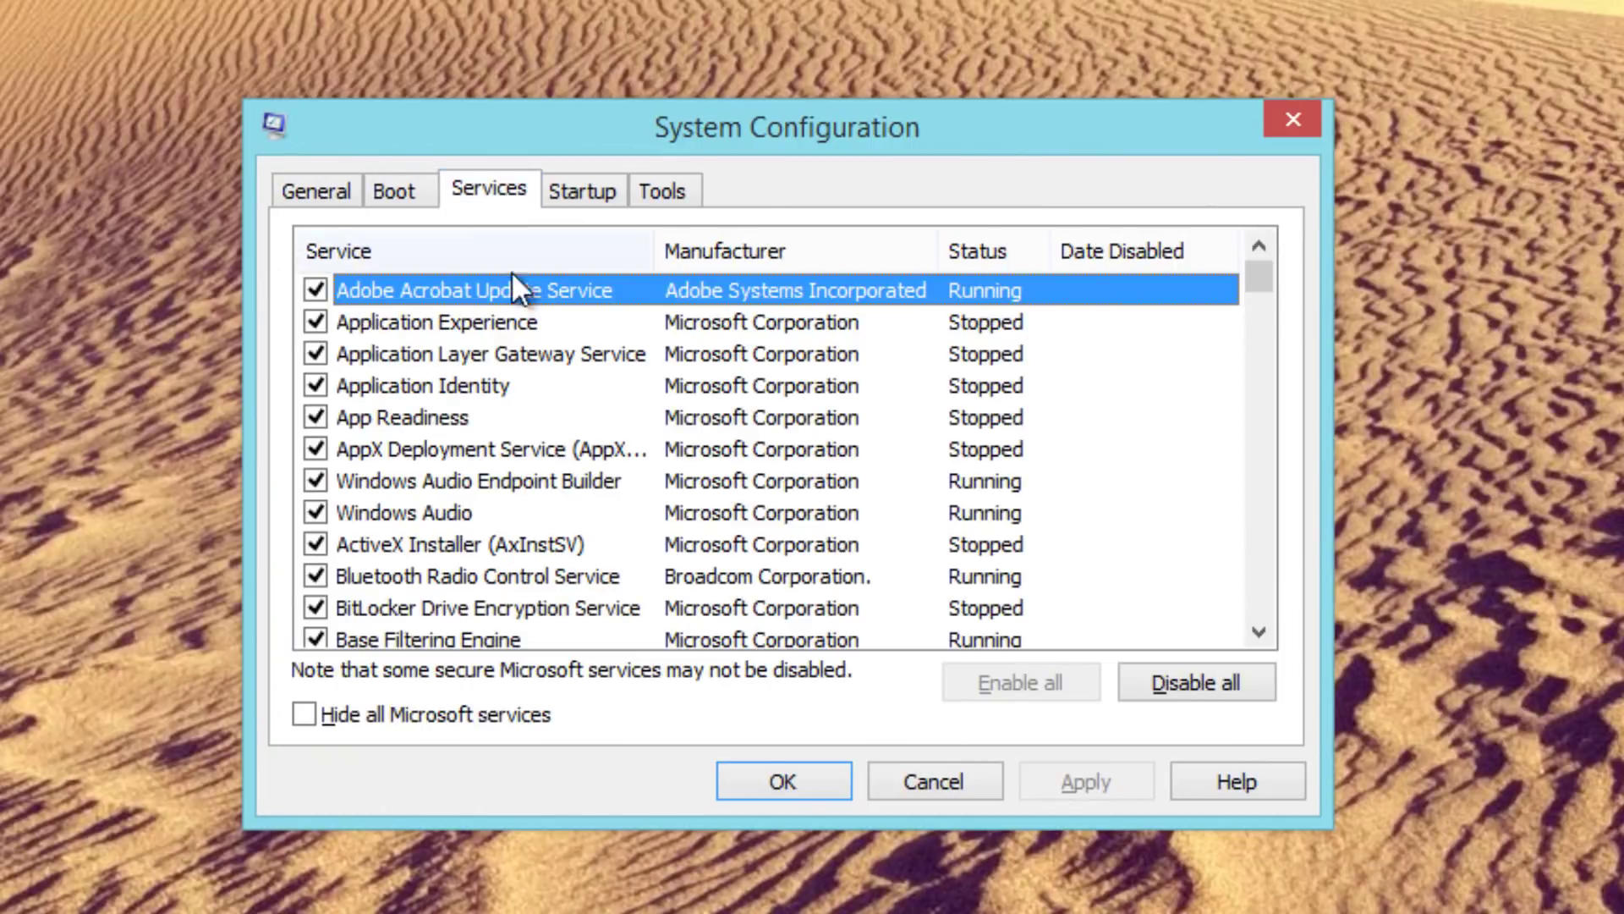
click(308, 710)
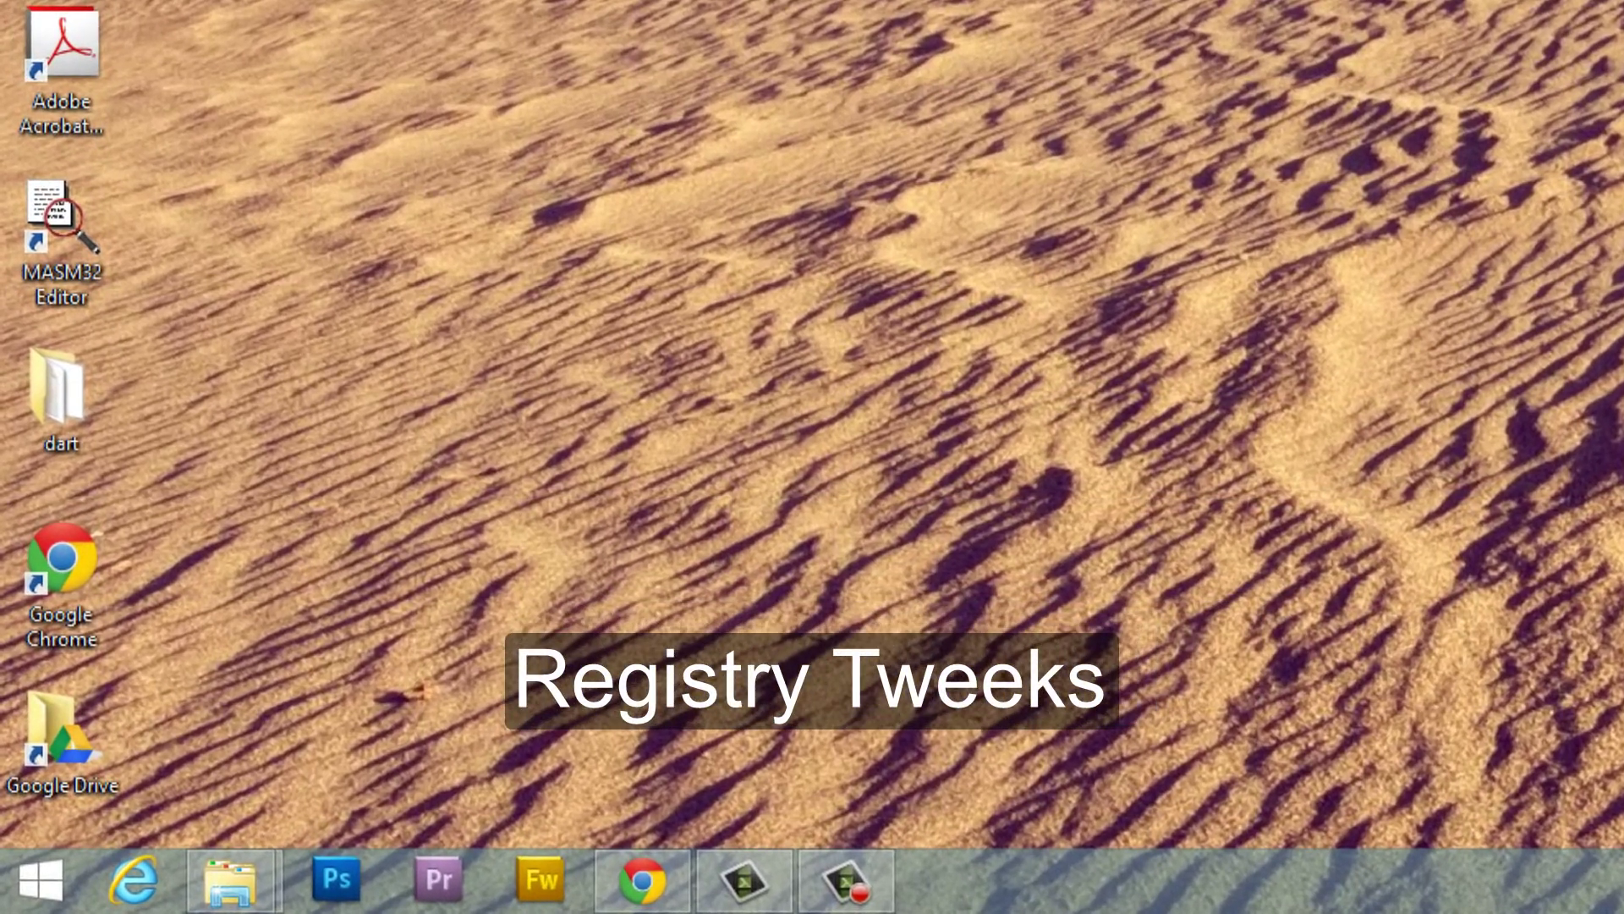
Launch Registry Editor by running regedit
right_click(43, 875)
click(117, 766)
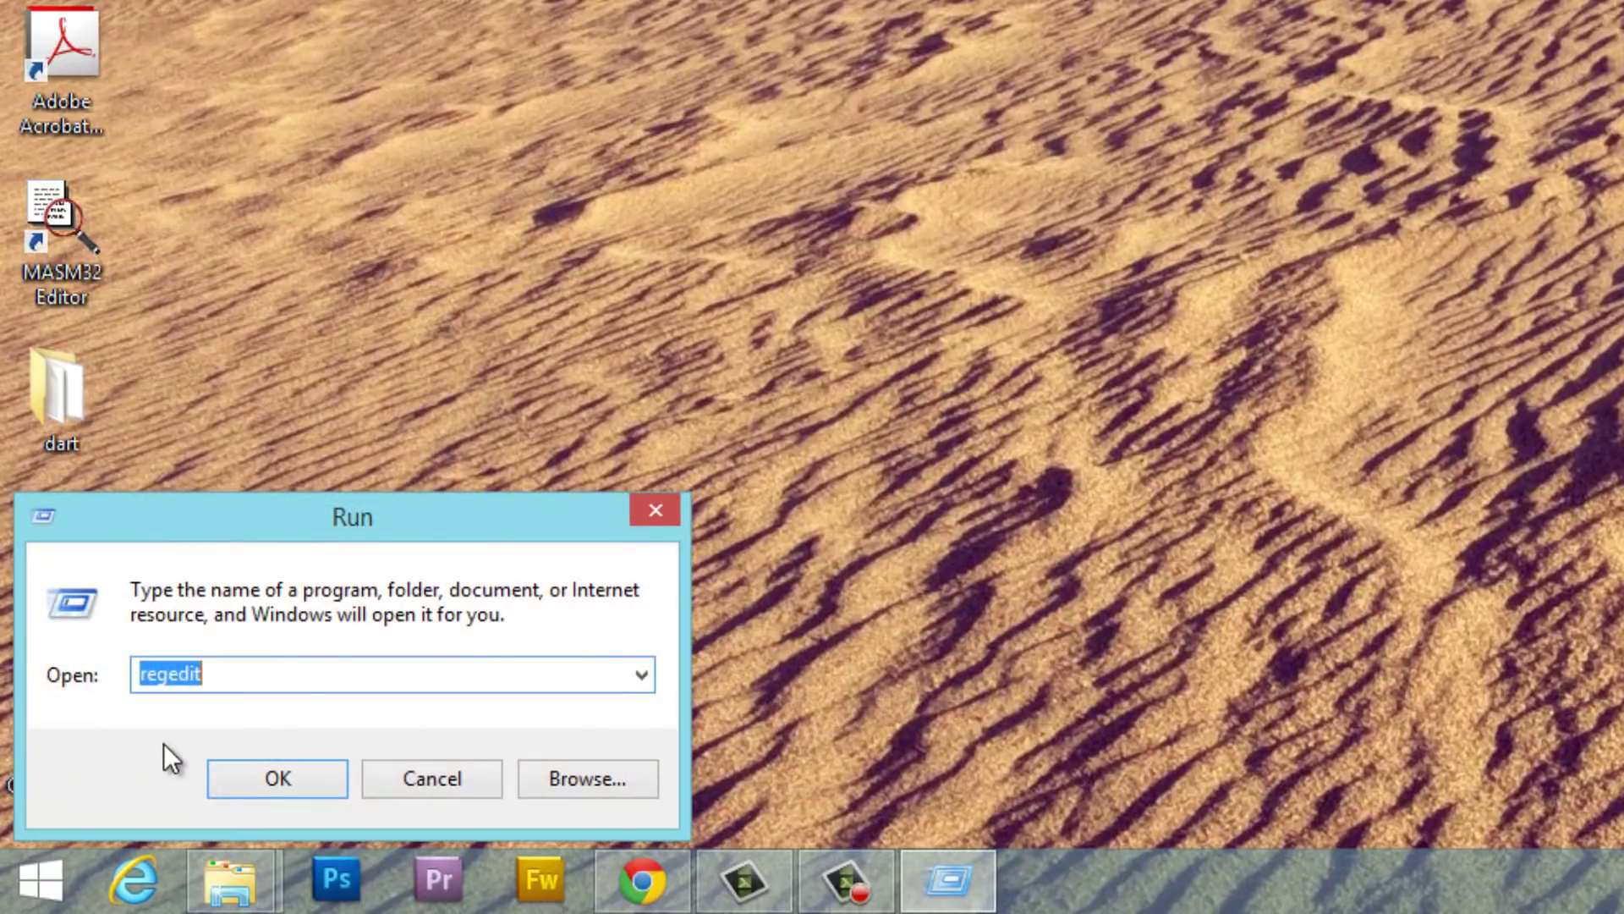
key(BackSpace)
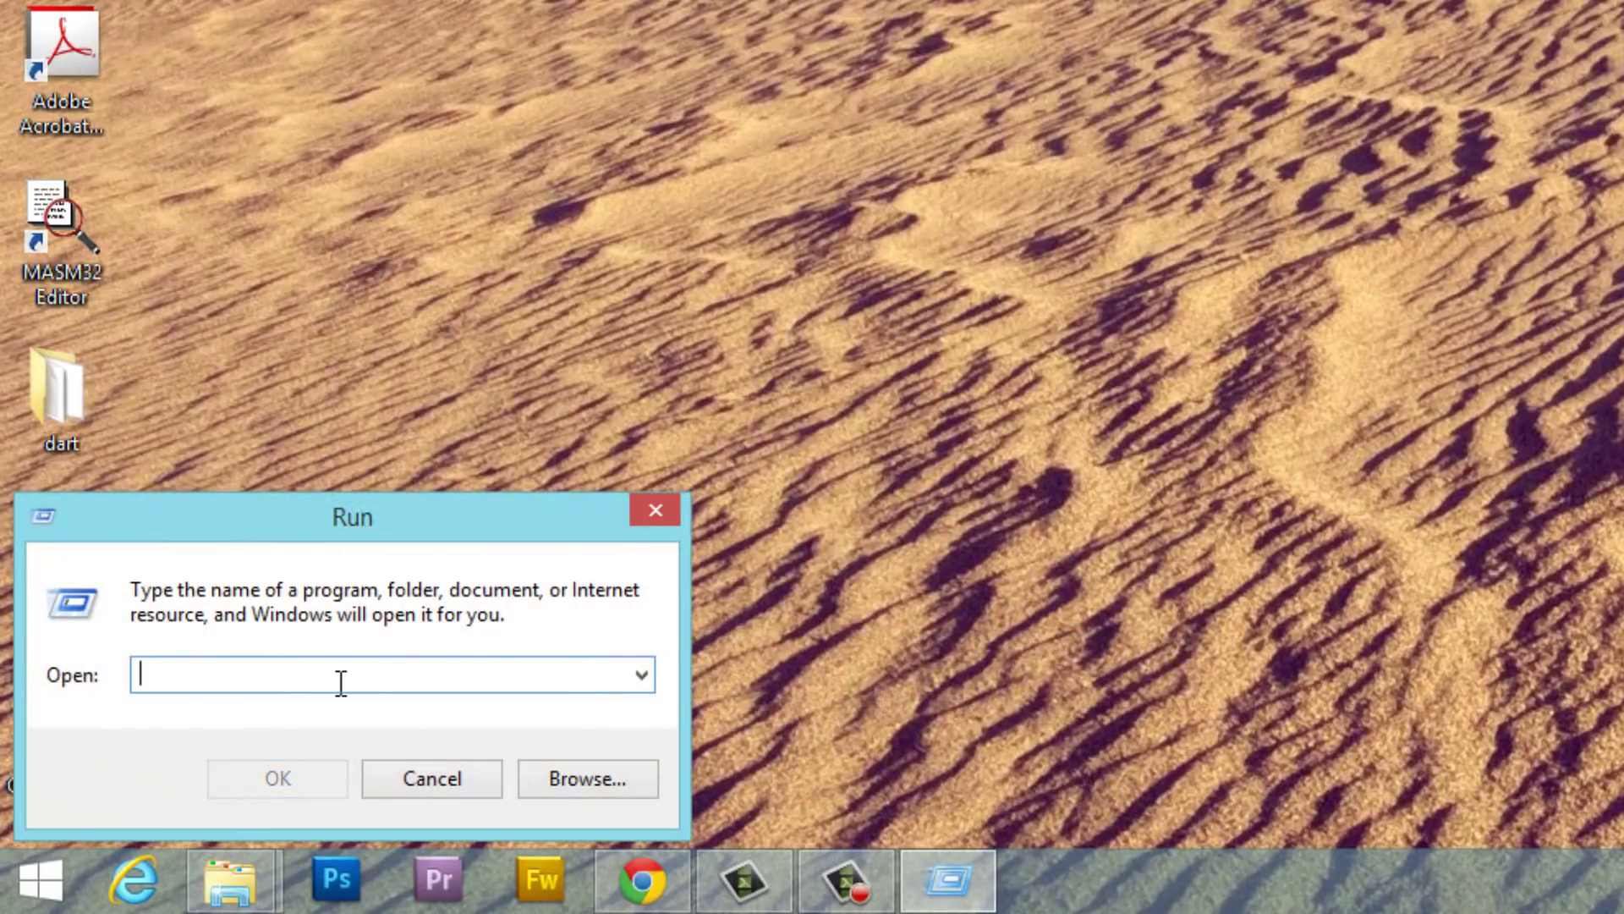
text(regedit)
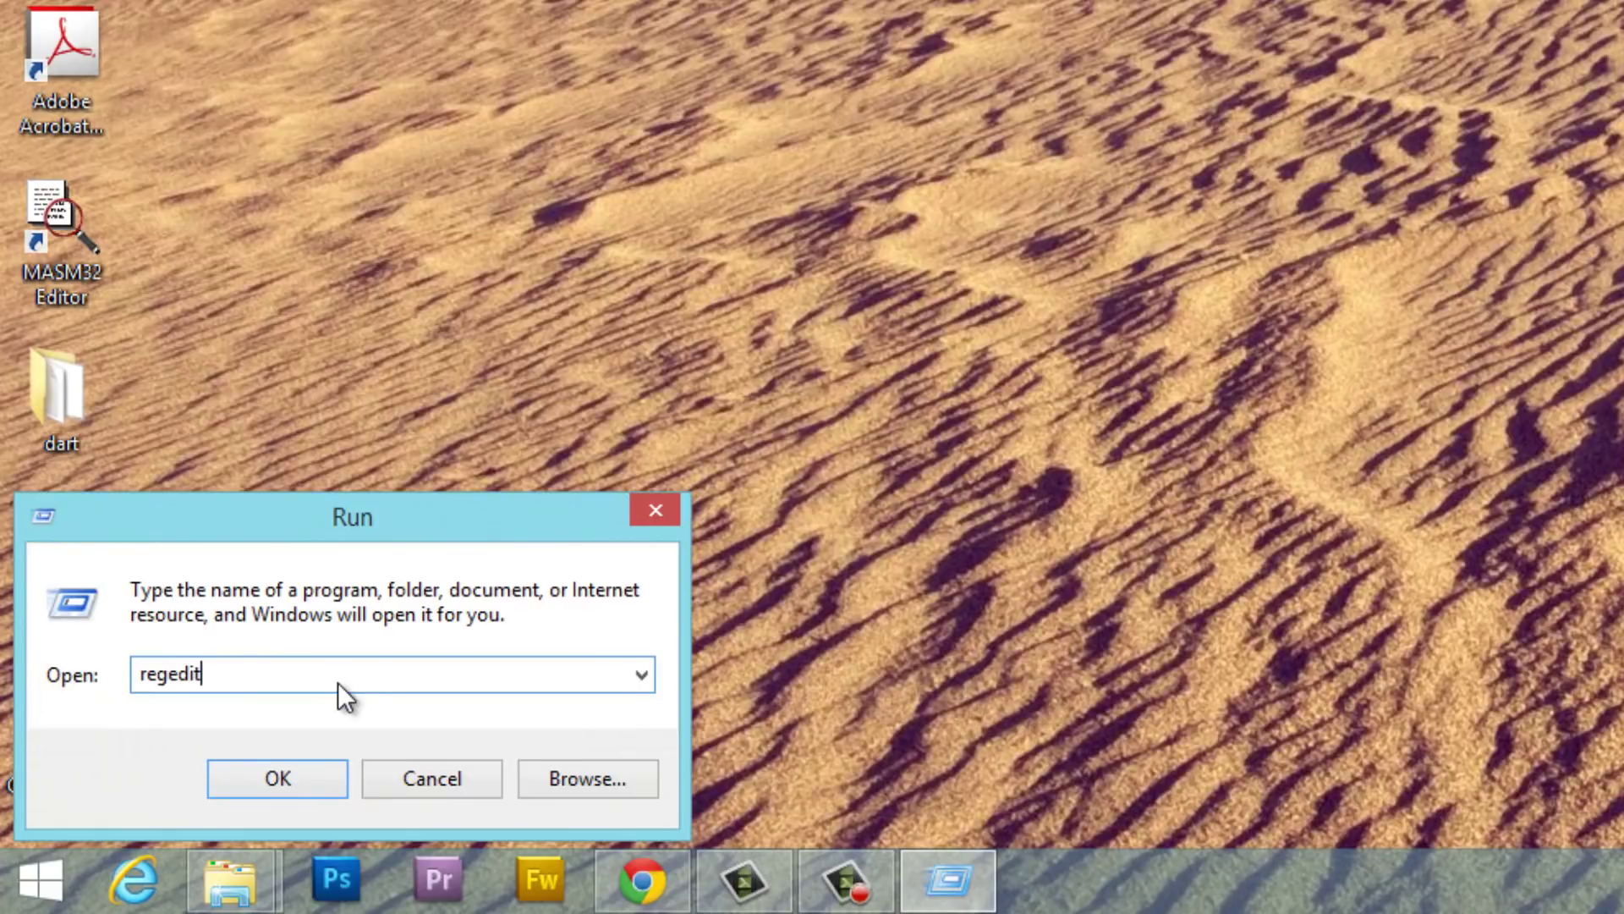
key(Return)
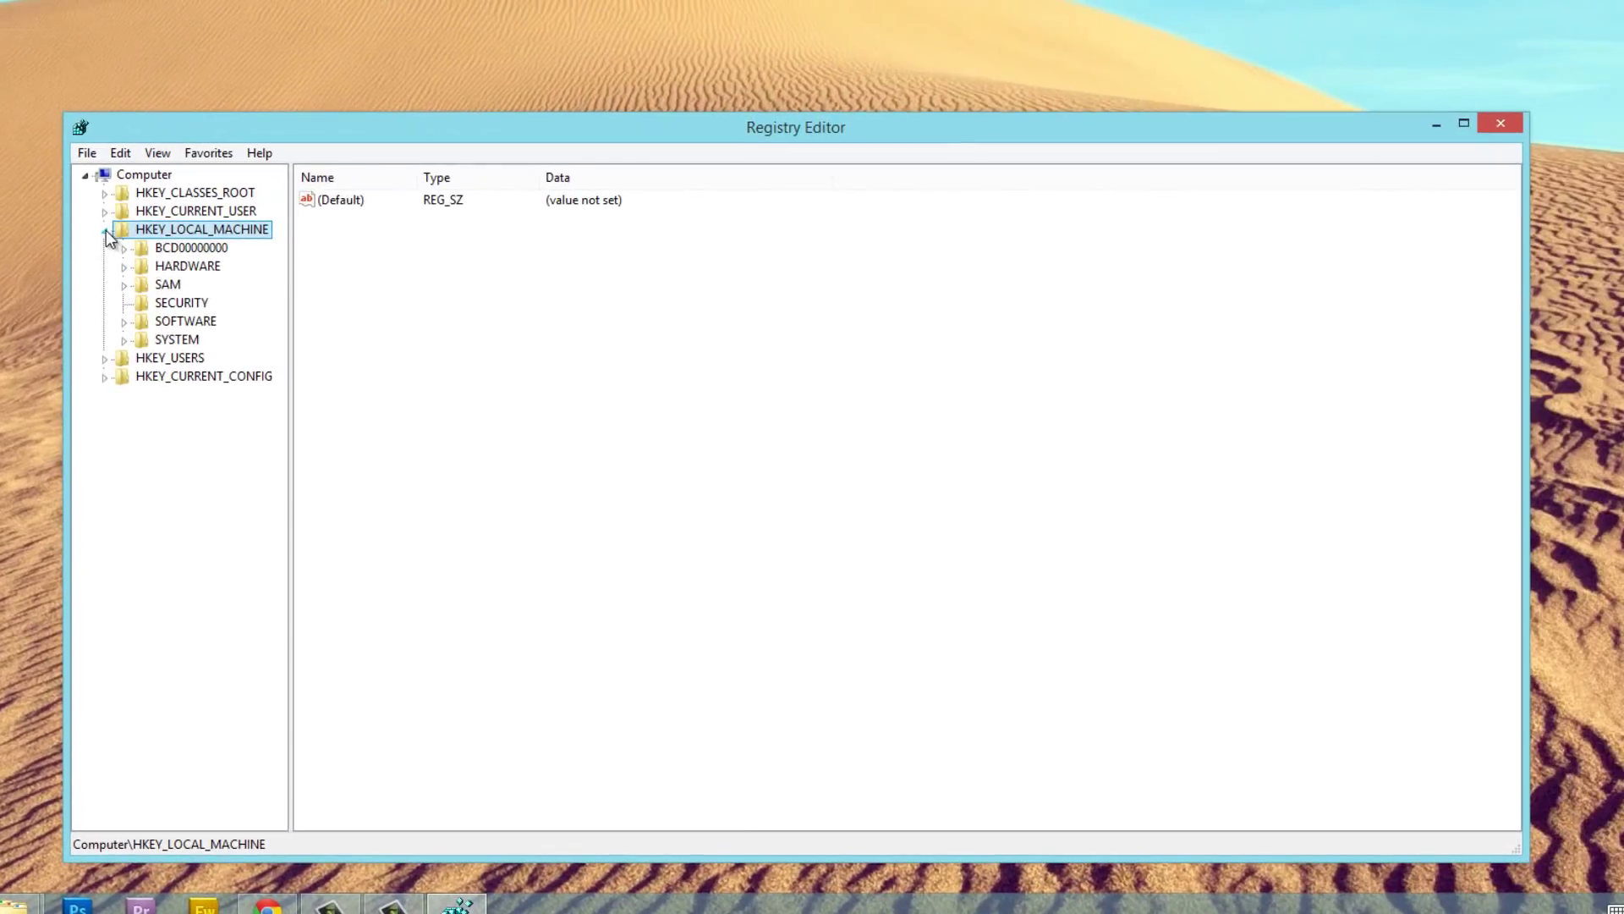
Set MouseHoverTime under HKEY_CURRENT_USER\Control Panel\Mouse from 400 to 10
click(105, 230)
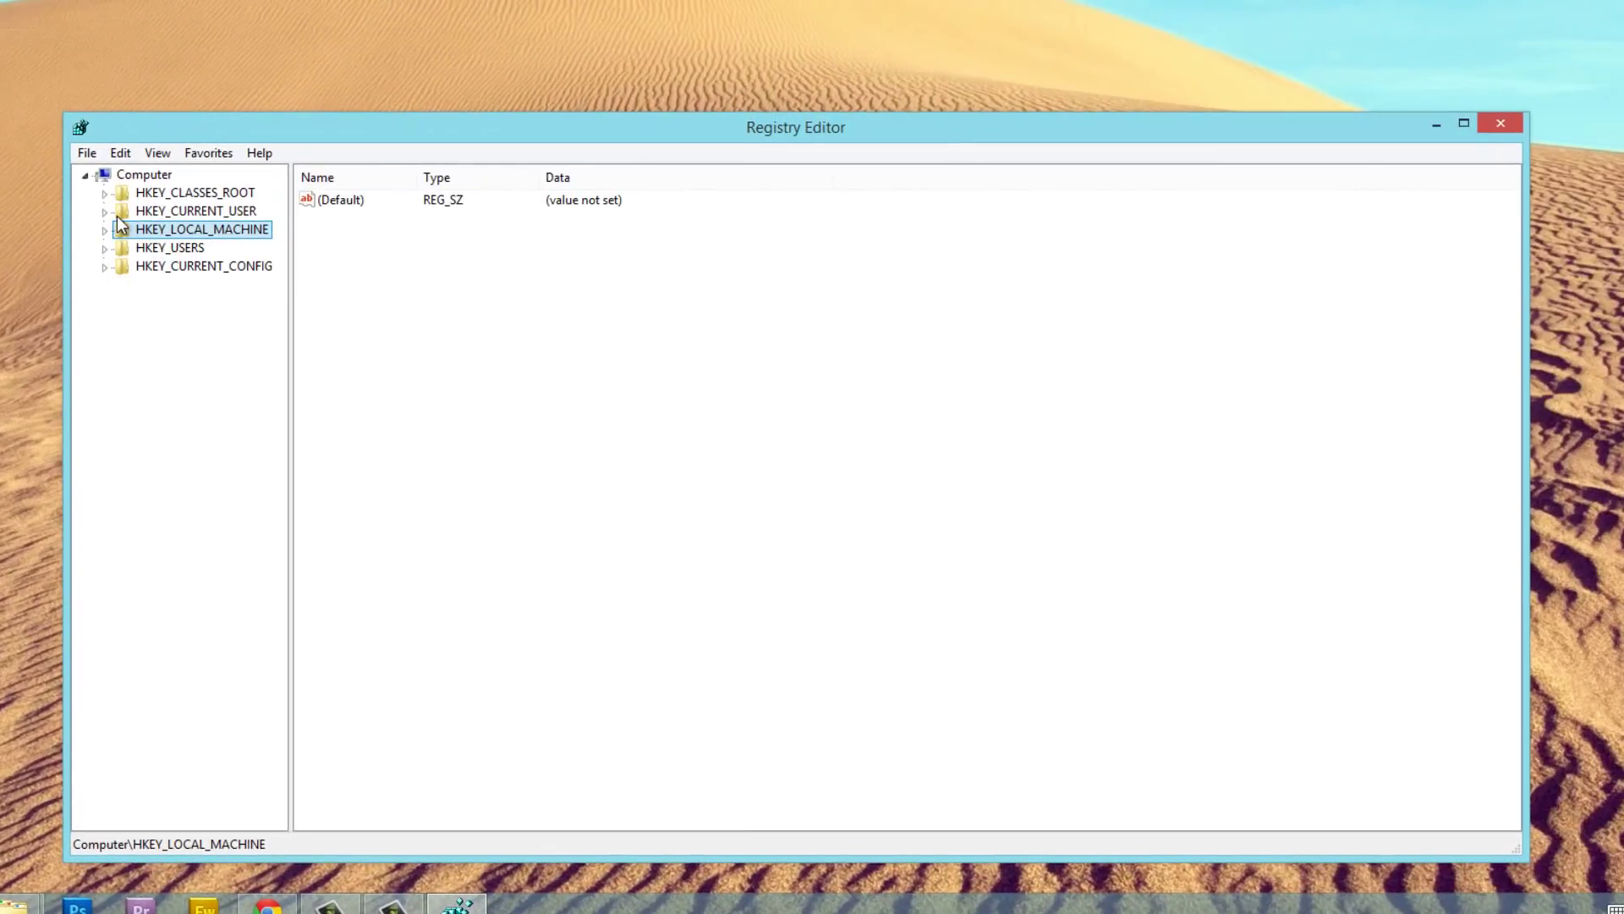
click(105, 211)
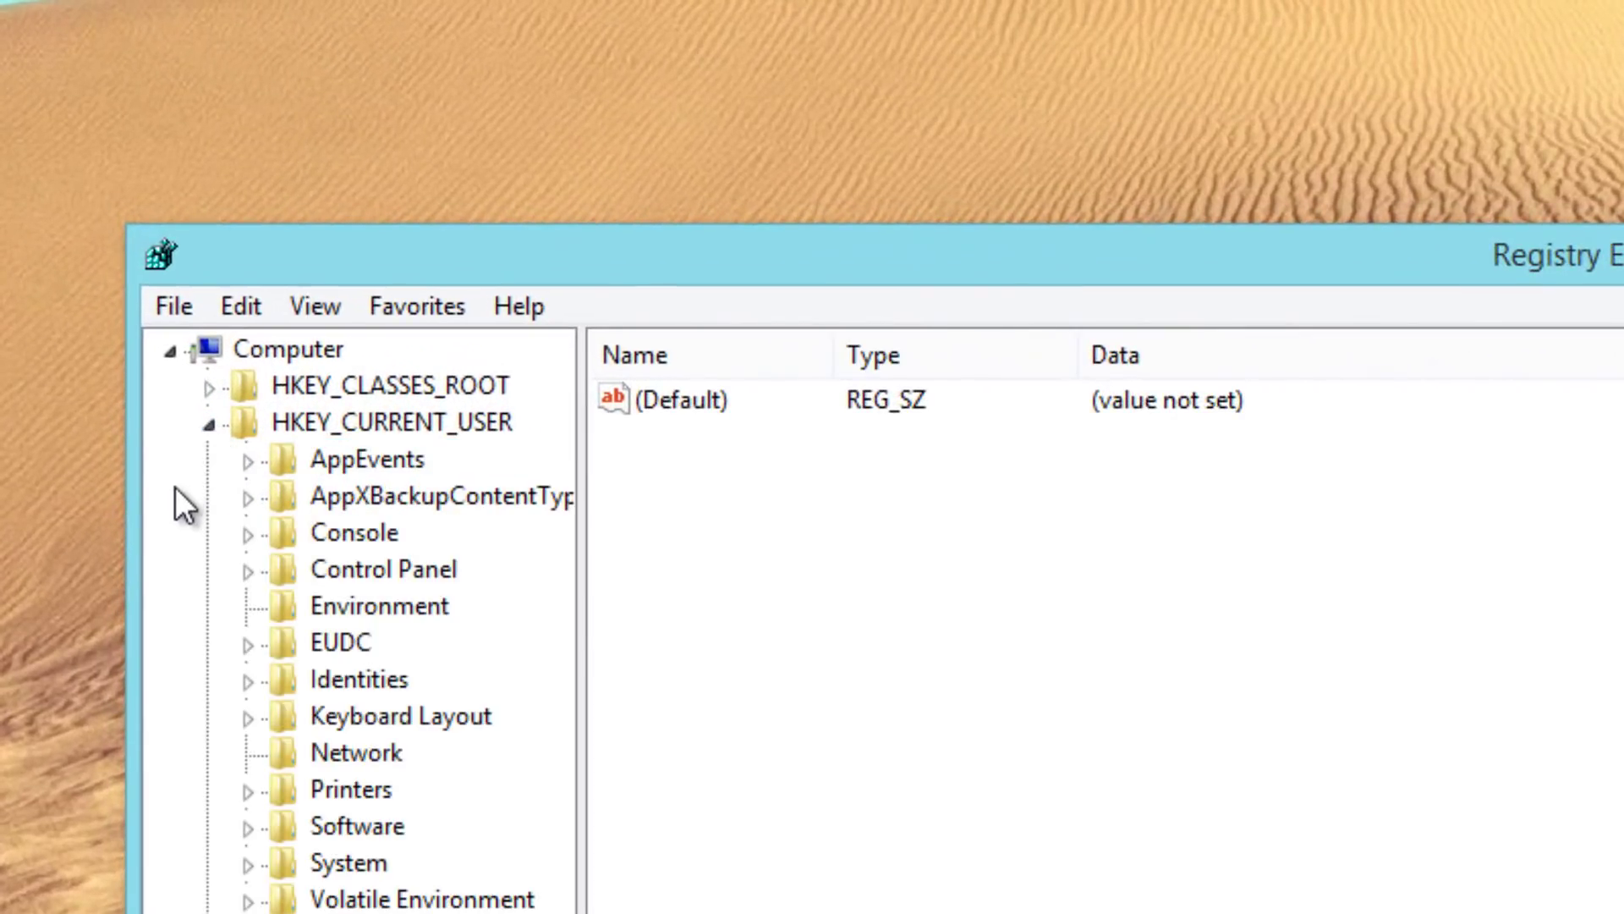
click(247, 572)
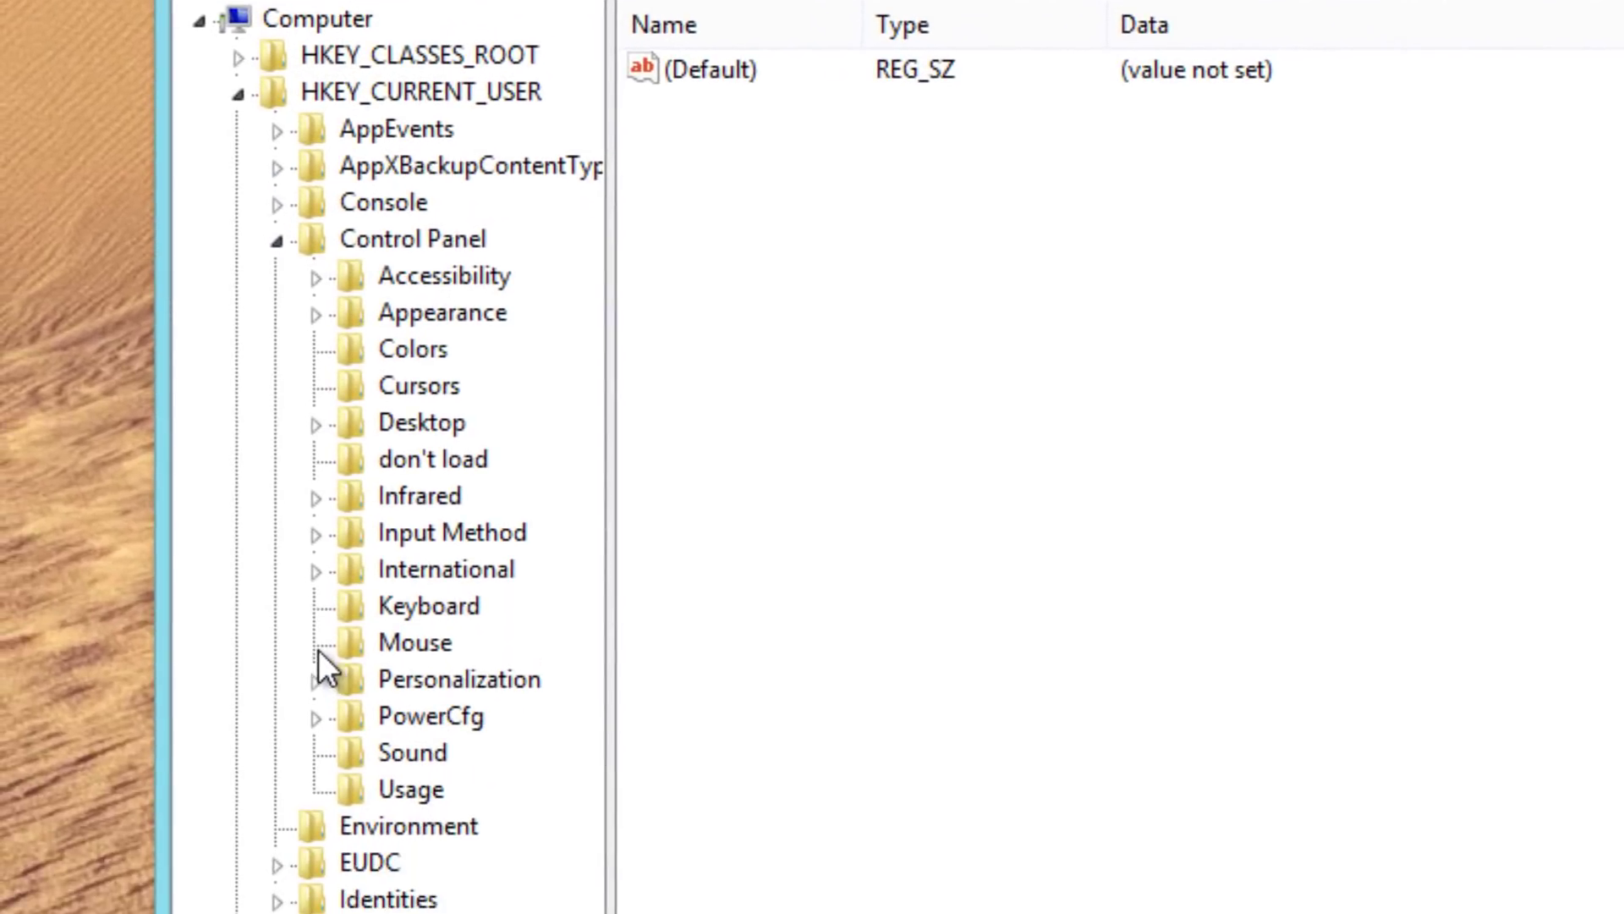
click(418, 643)
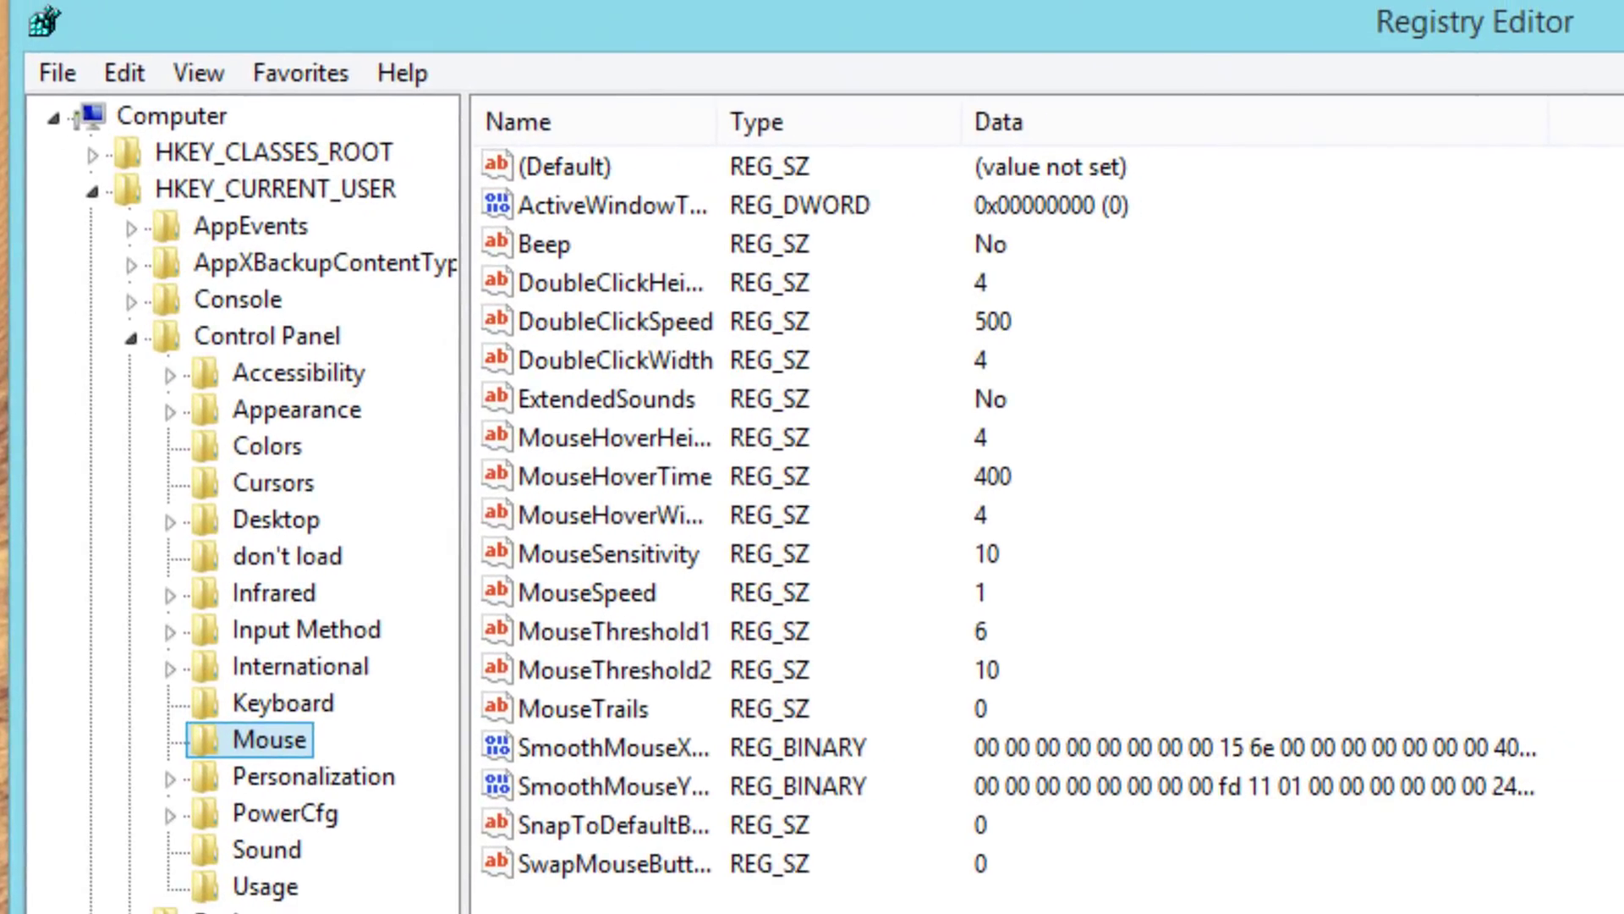
click(602, 477)
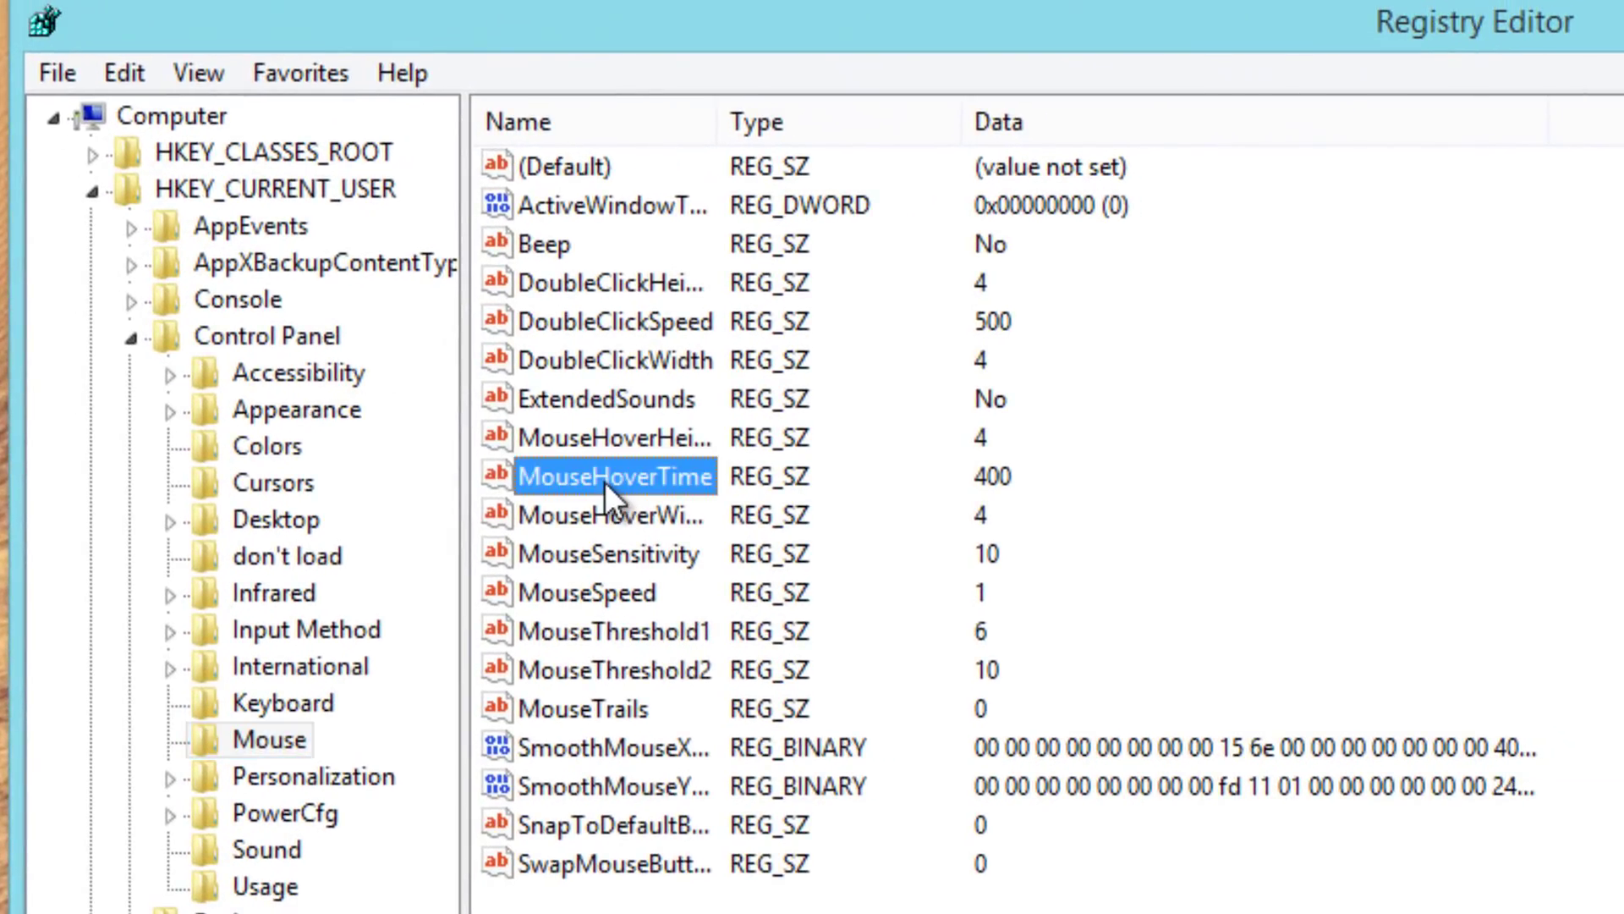
double_click(606, 479)
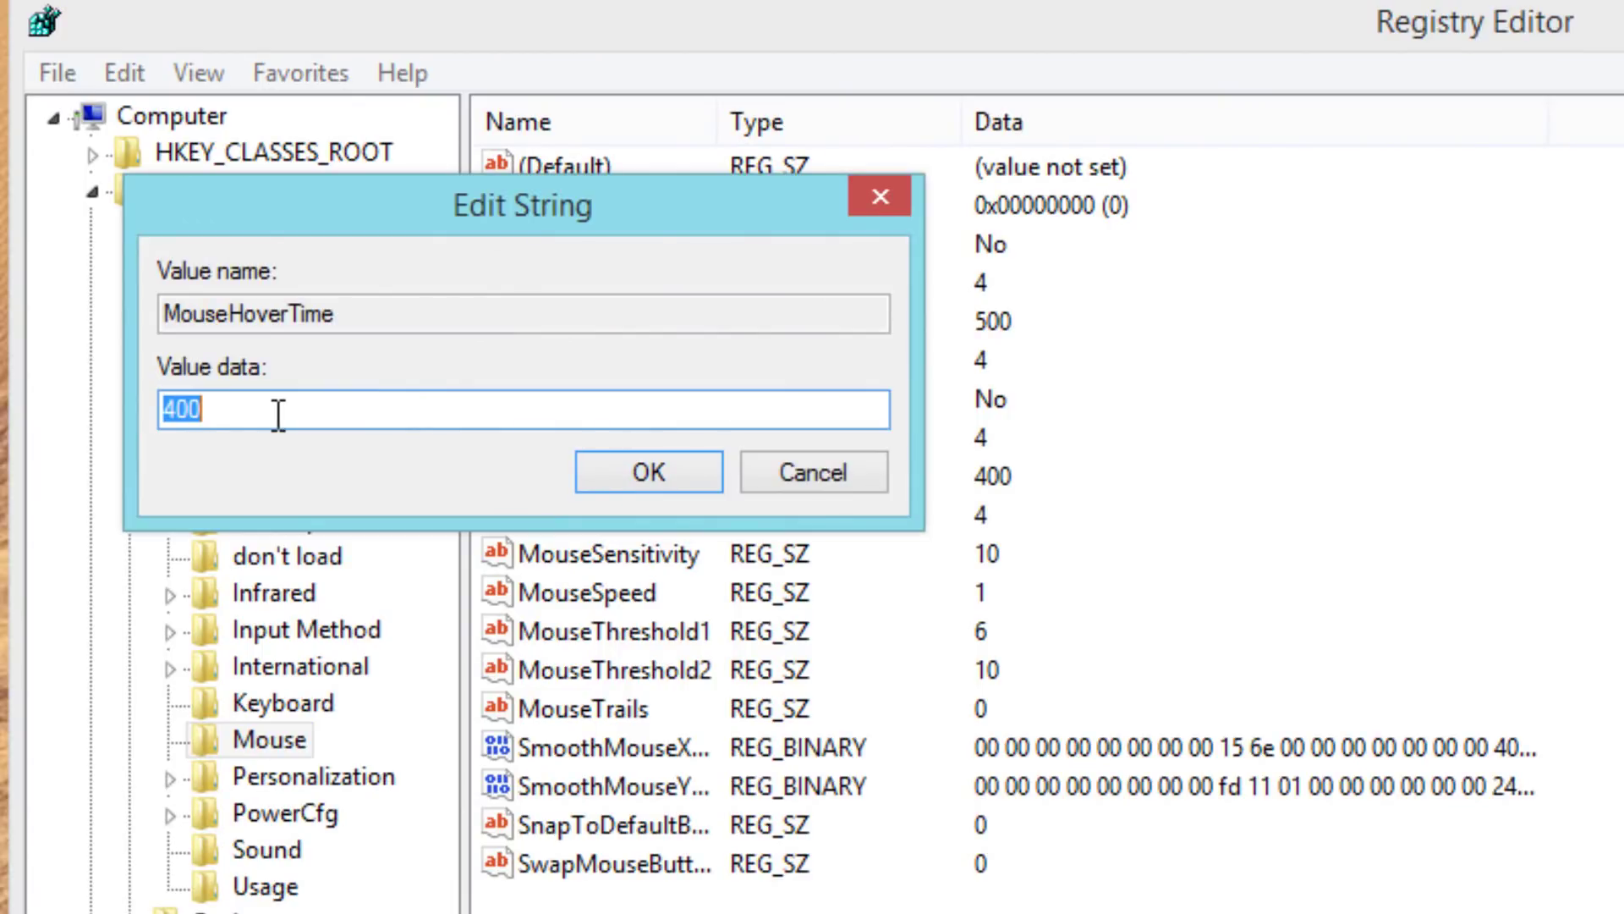
text(10)
click(697, 471)
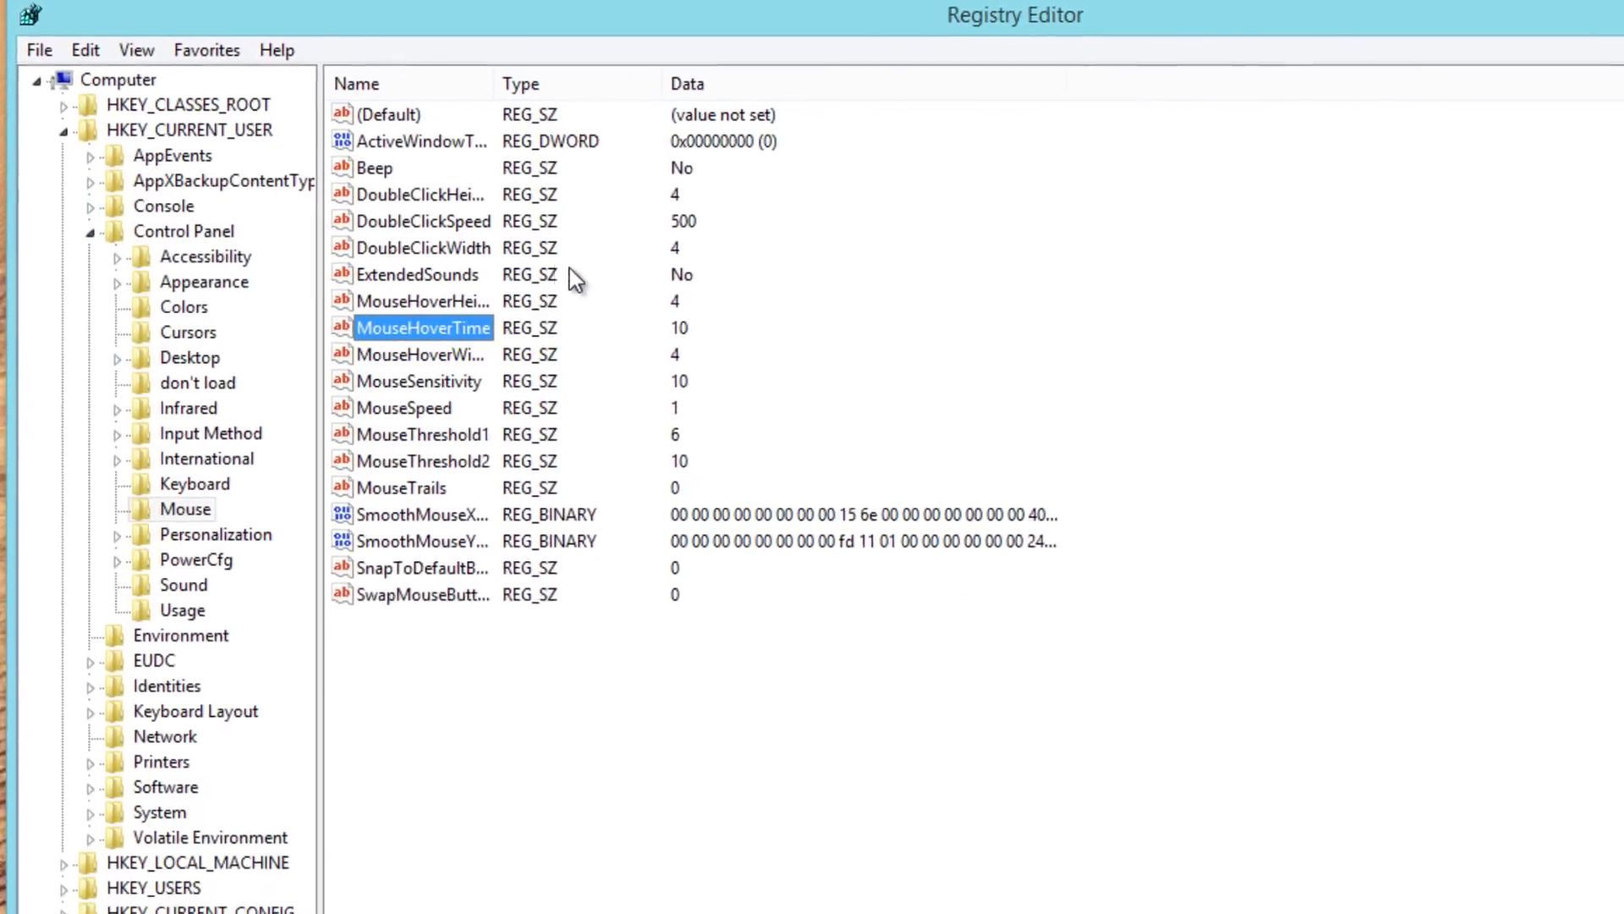
Change MenuShowDelay under Control Panel\Desktop from 400 to 10
double_click(170, 317)
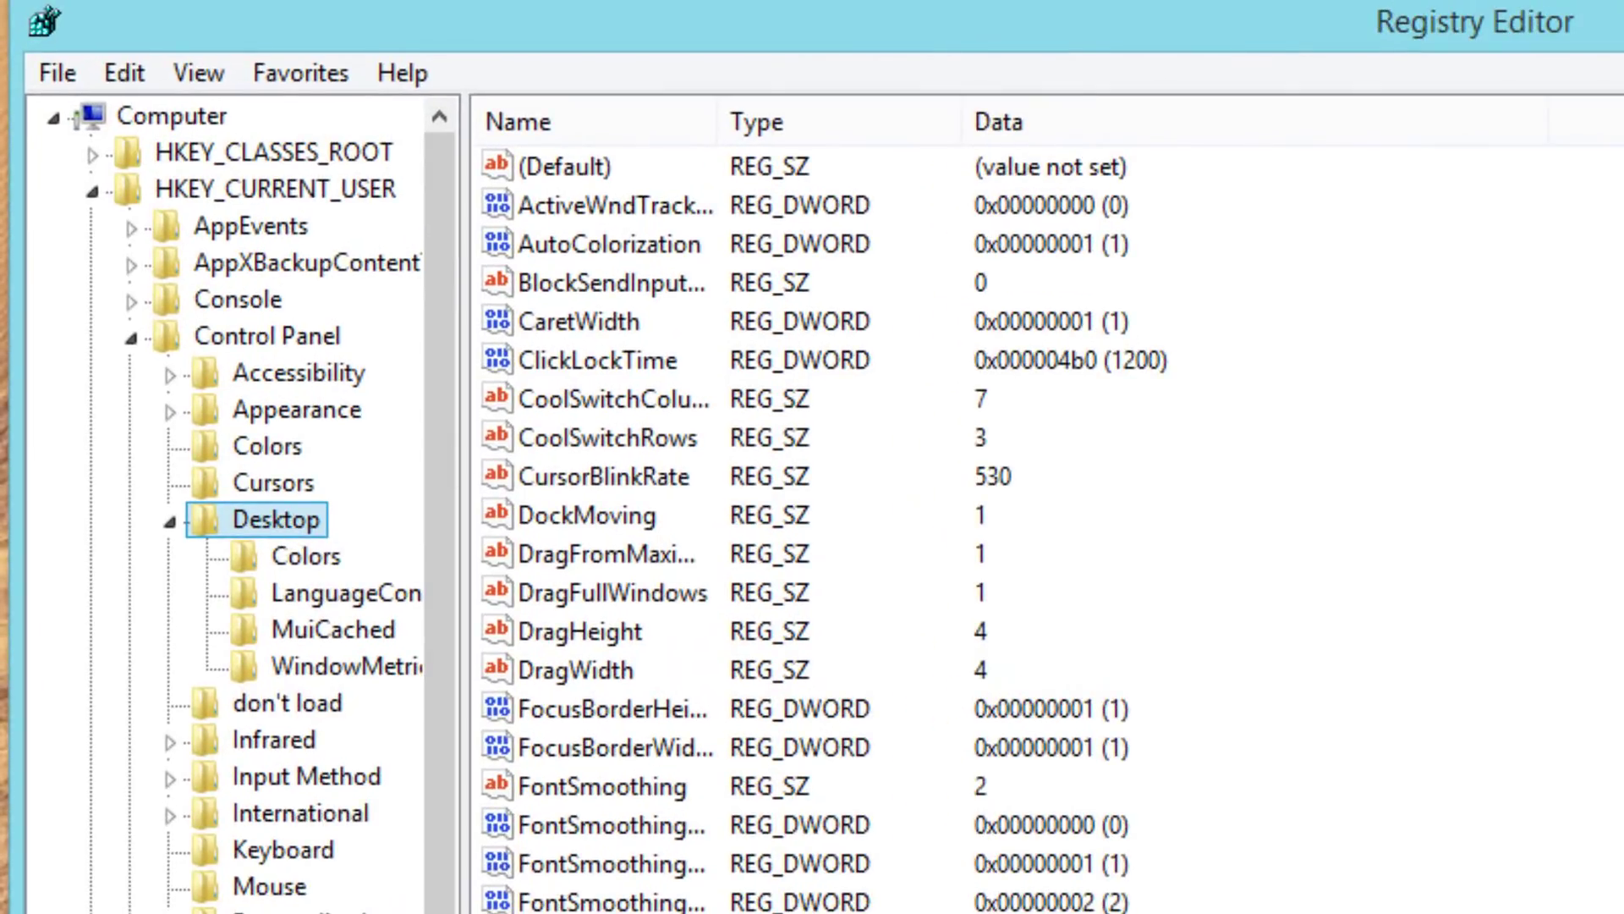
scroll(1007, 757, down, 5)
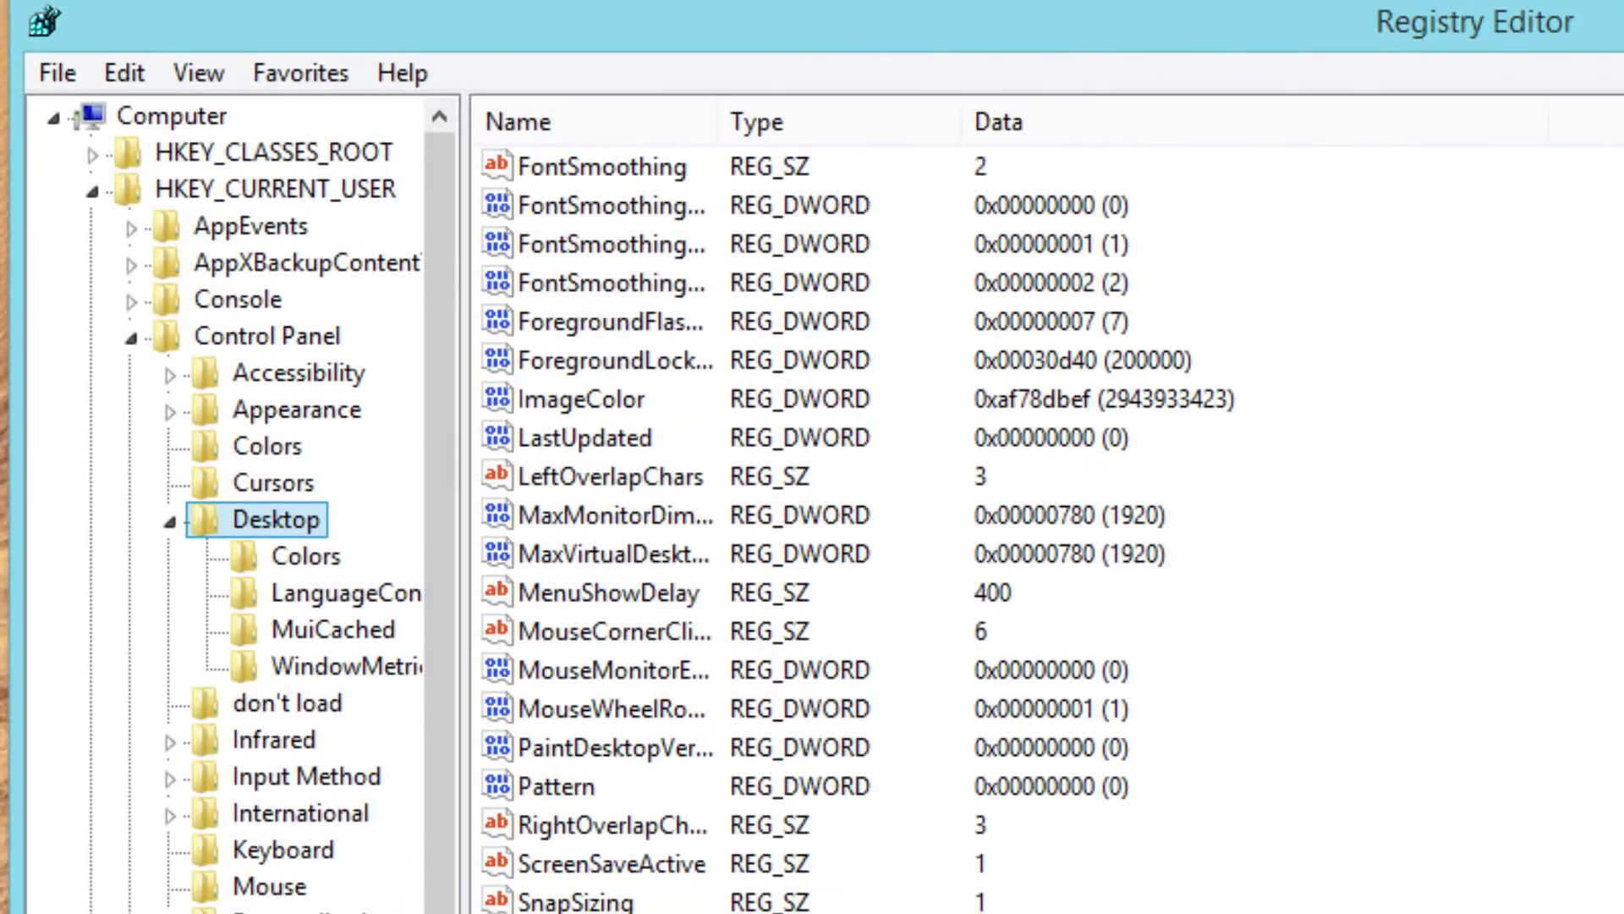
click(606, 591)
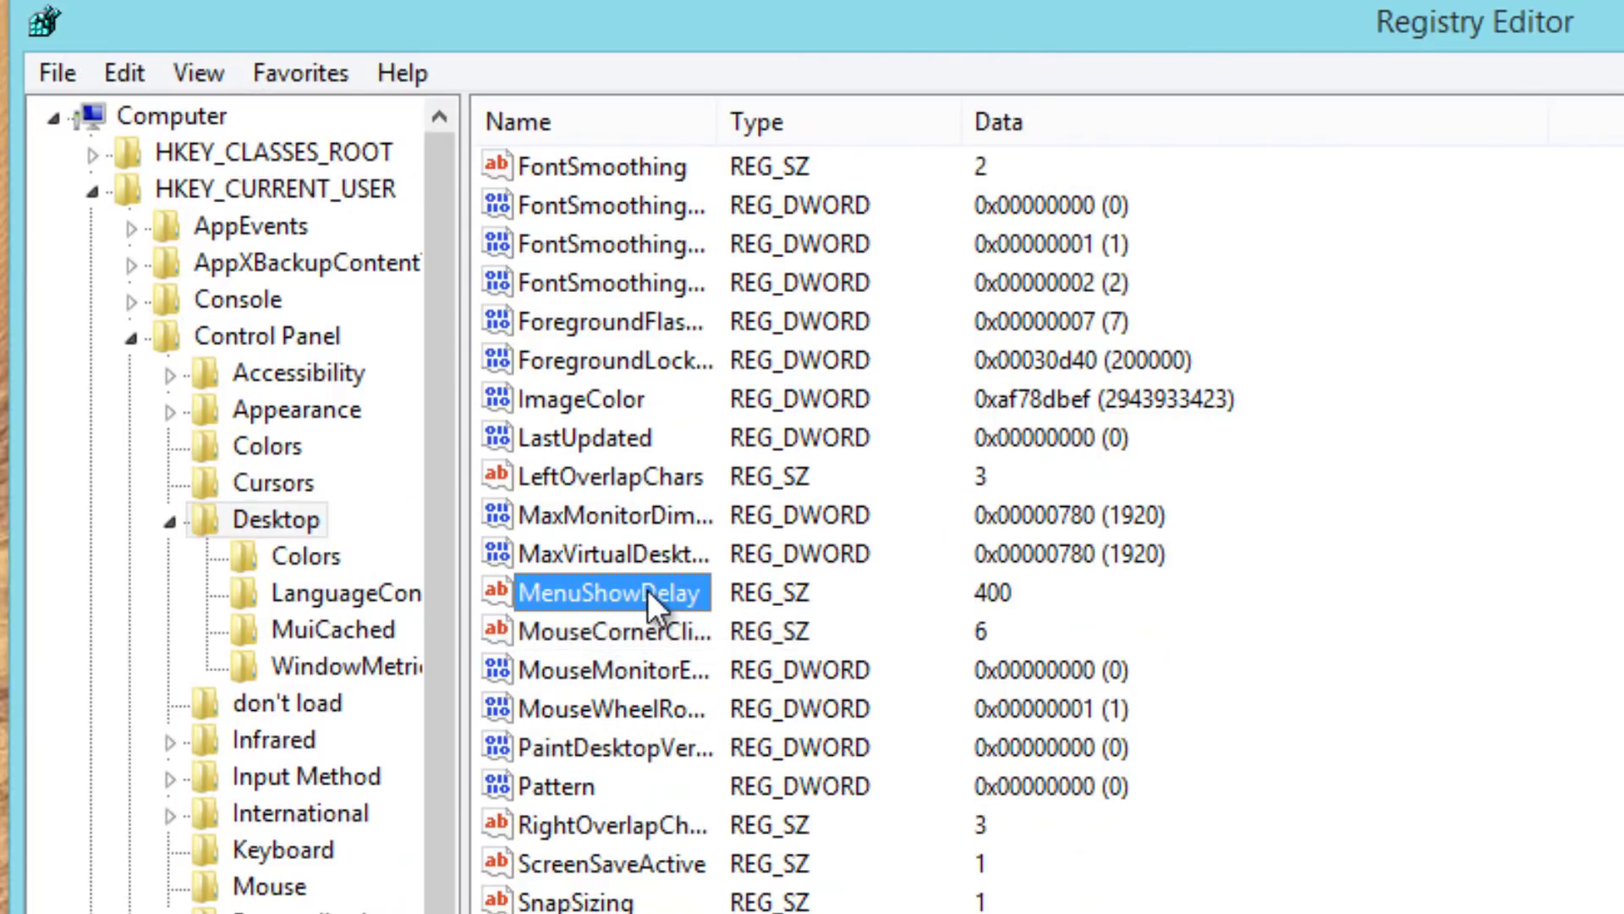
double_click(647, 590)
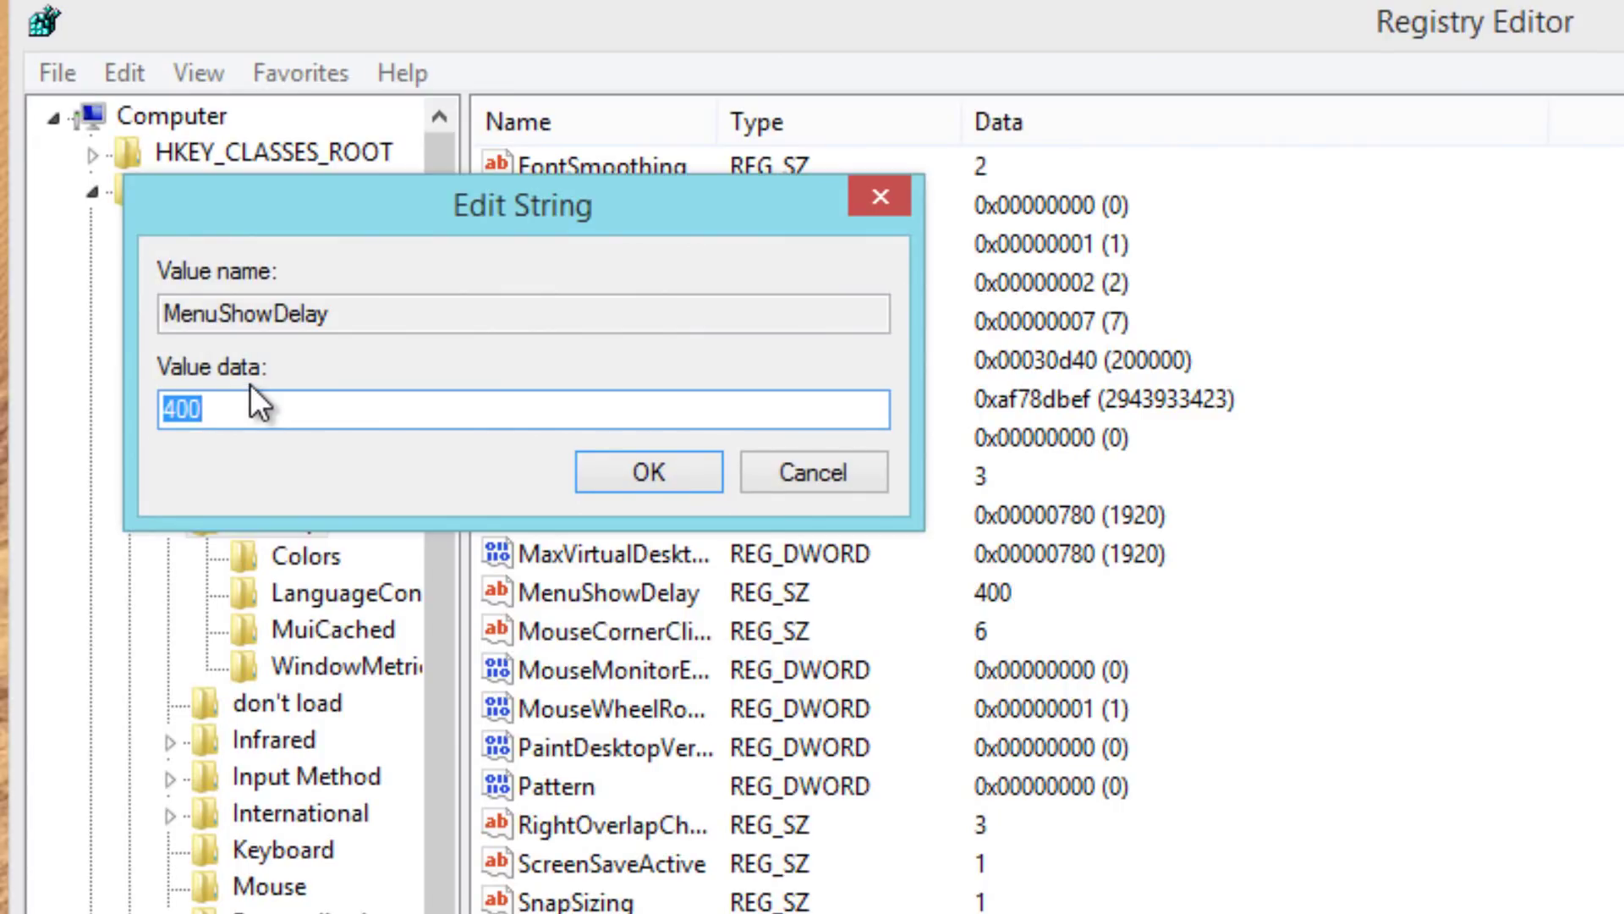
key(BackSpace)
text(10)
click(643, 473)
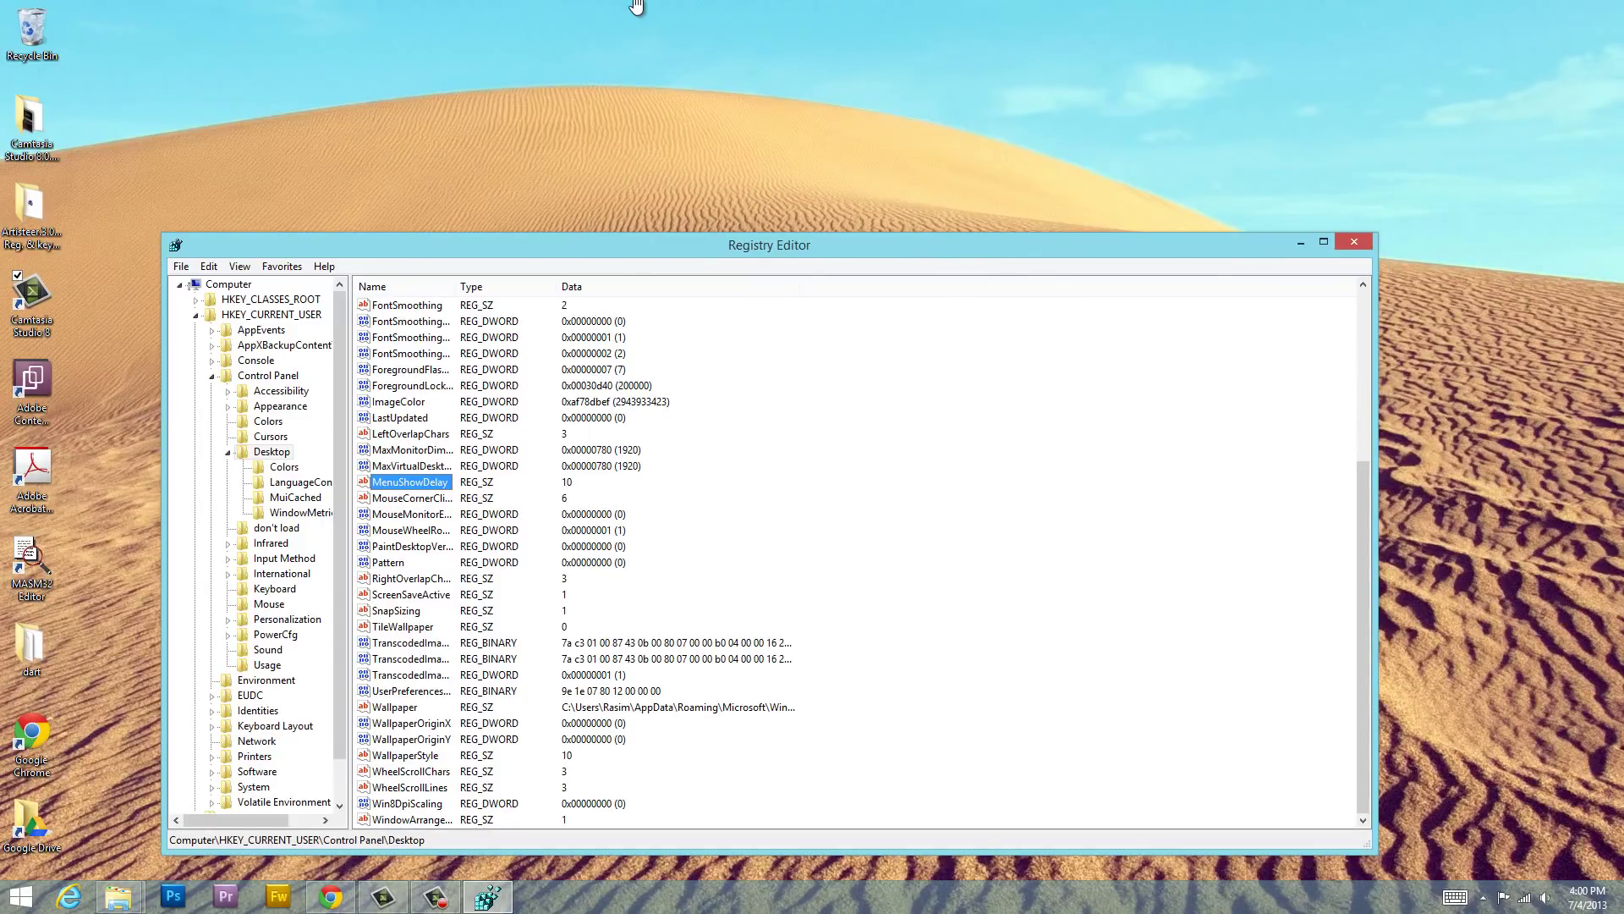
Close Registry Editor, with both delays now set to 10, to reveal the desert desktop
click(1343, 243)
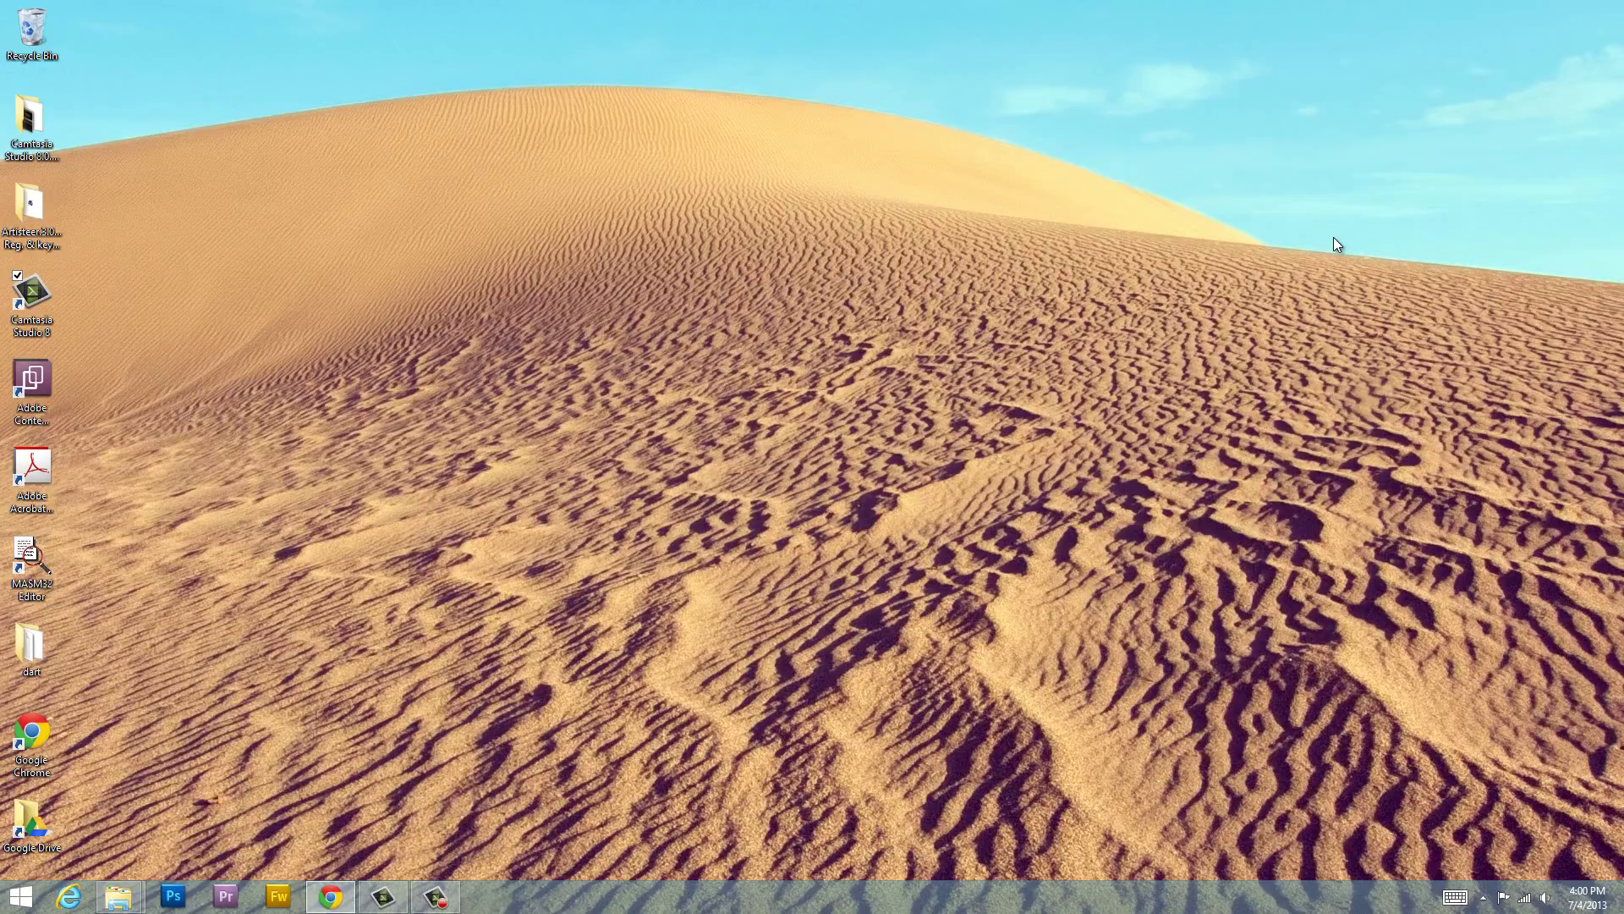